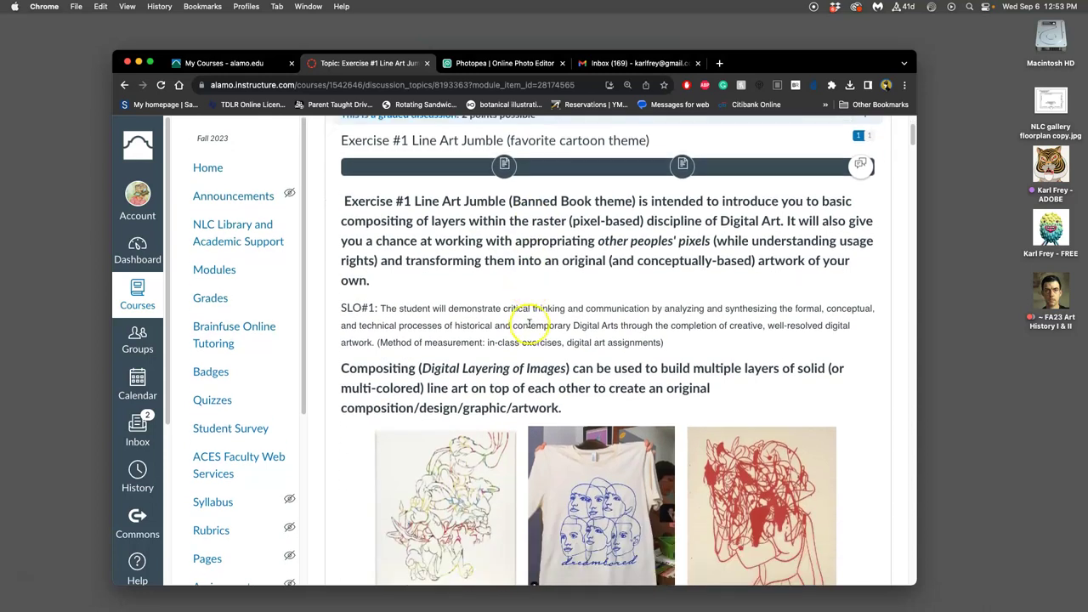
Step: Review the Line Art Jumble exercise page, including its professional examples, numbered Photopea instructions and the section on getting credit
scroll(611, 319, down, 5)
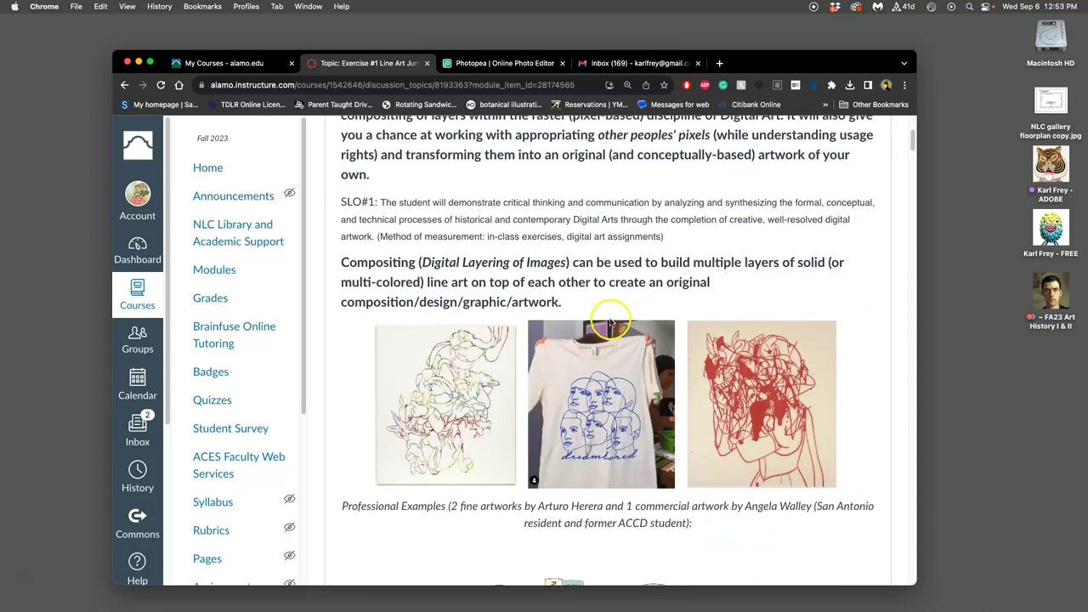
scroll(610, 319, down, 3)
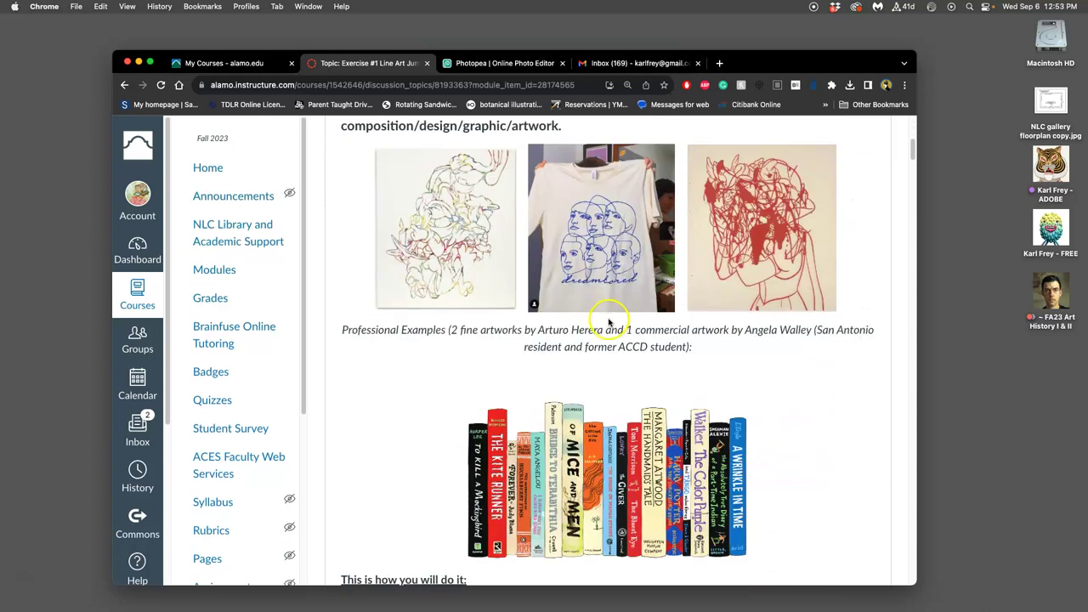
scroll(607, 326, down, 20)
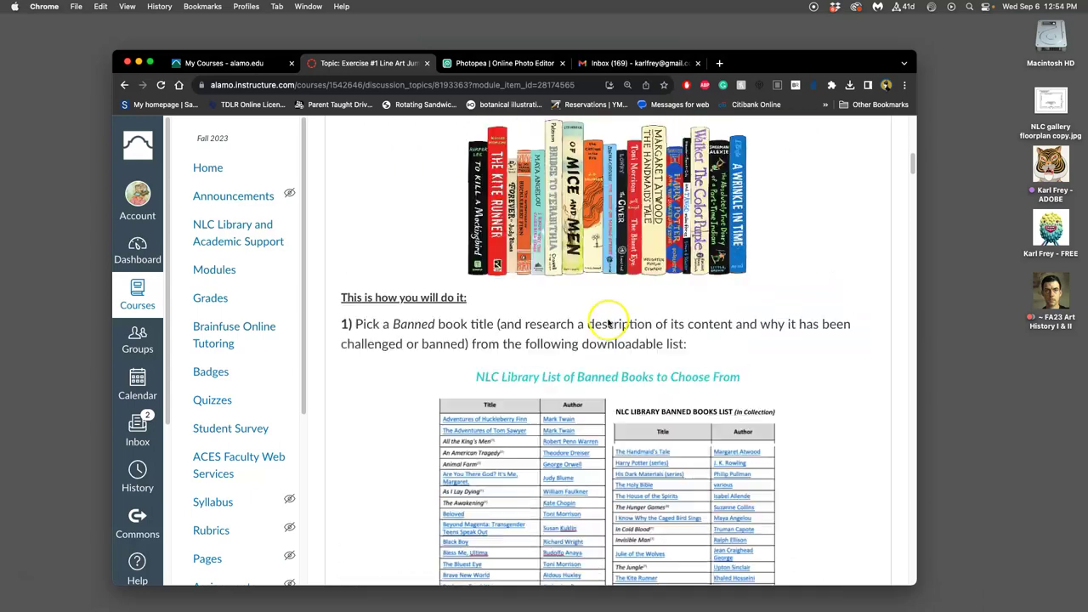
scroll(608, 323, down, 20)
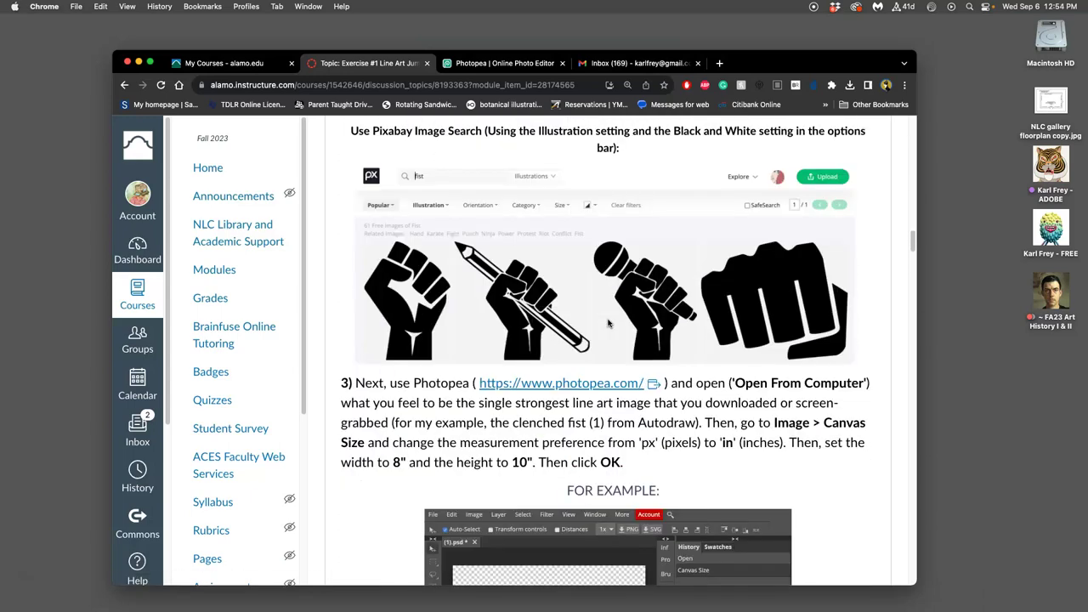
scroll(611, 323, down, 20)
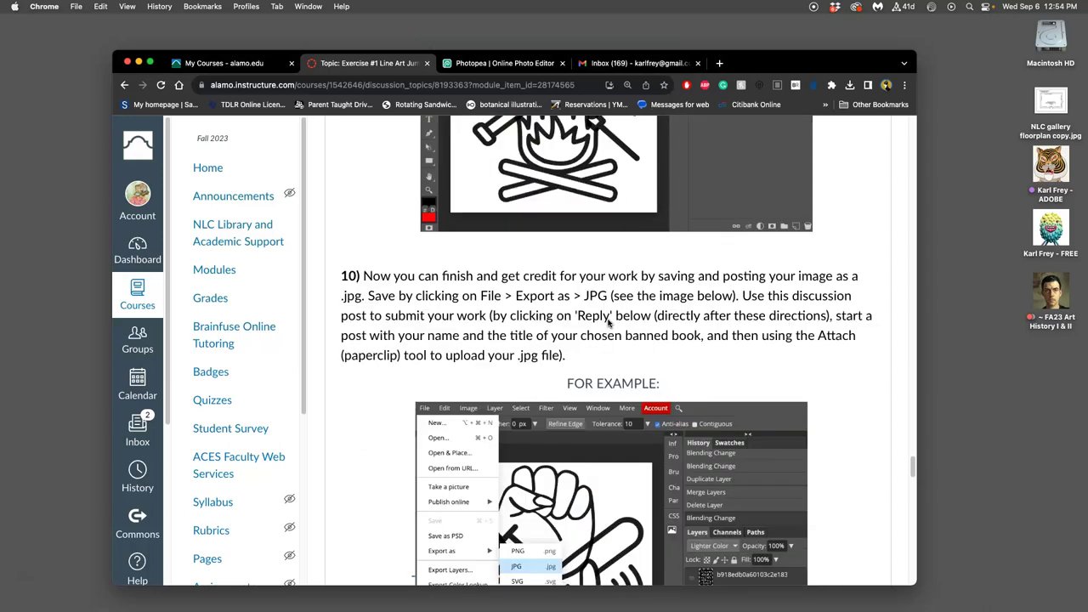
scroll(610, 323, up, 20)
scroll(609, 323, down, 15)
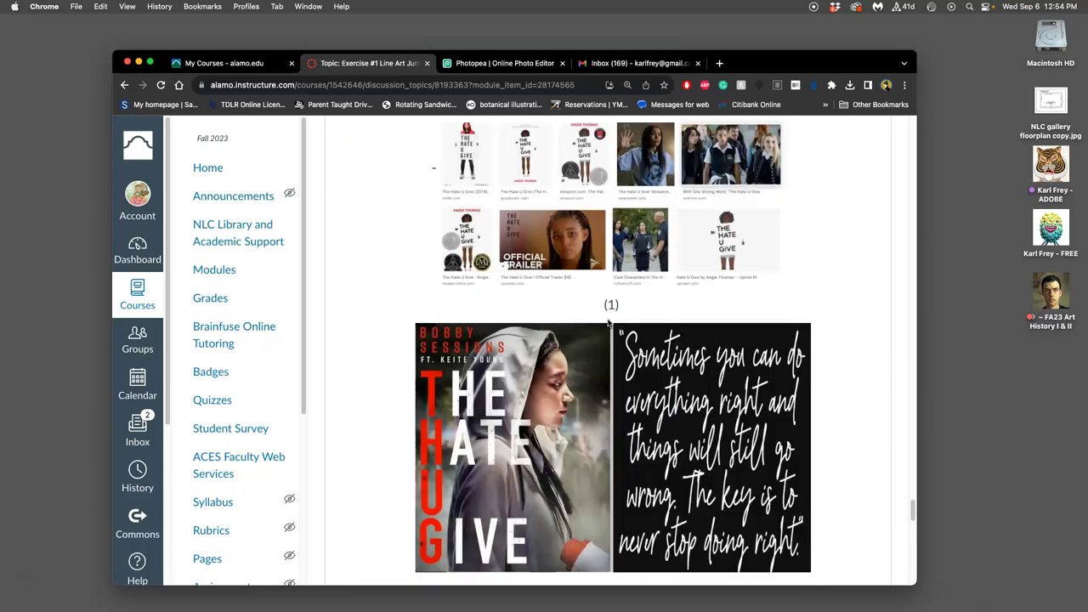
scroll(608, 323, up, 20)
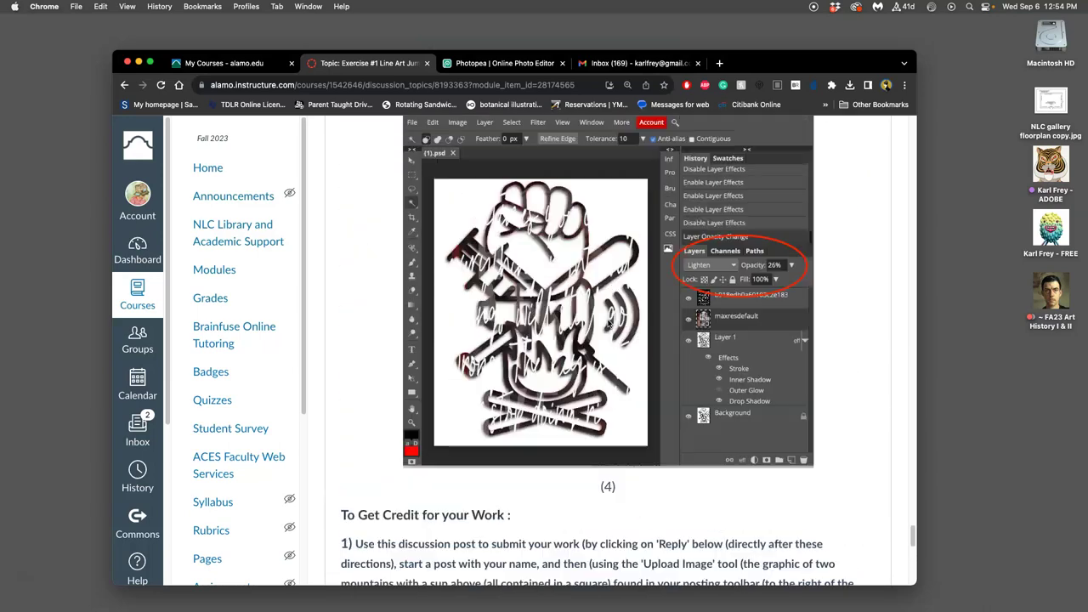
scroll(610, 323, up, 20)
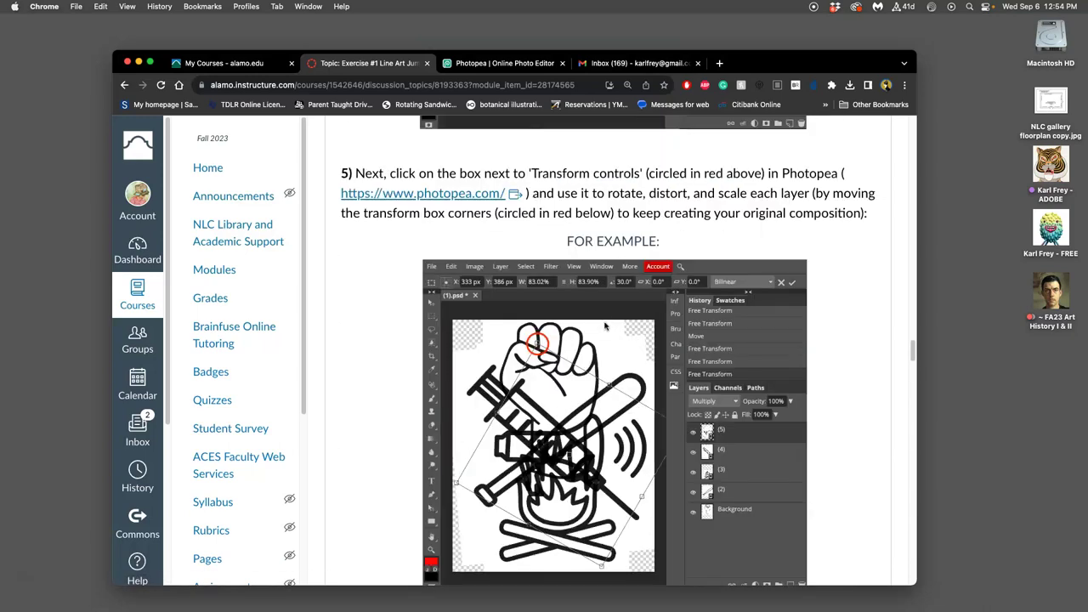
scroll(568, 361, up, 10)
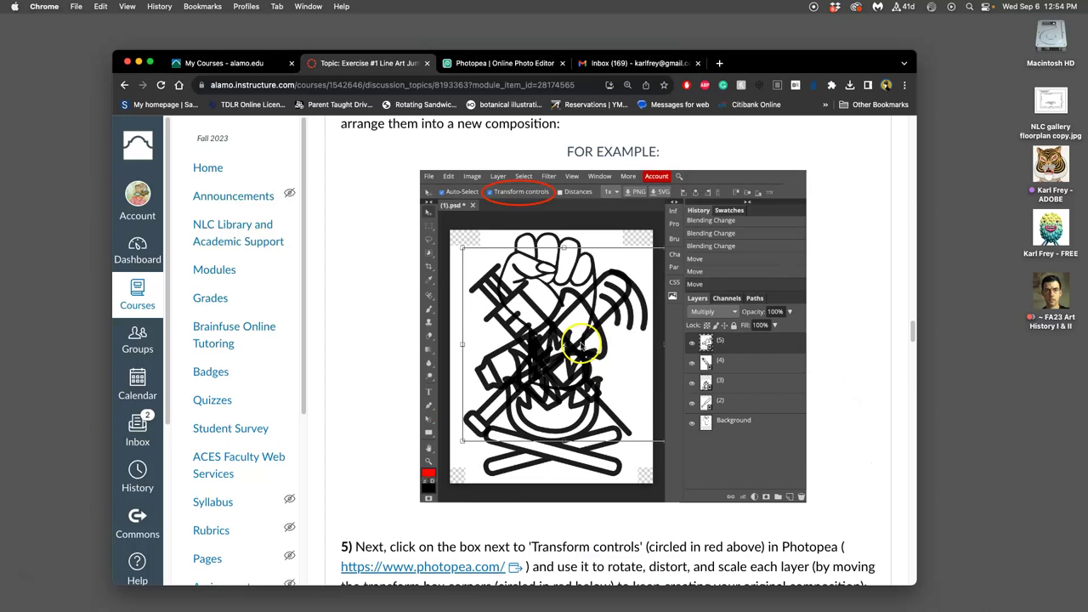
scroll(582, 345, up, 10)
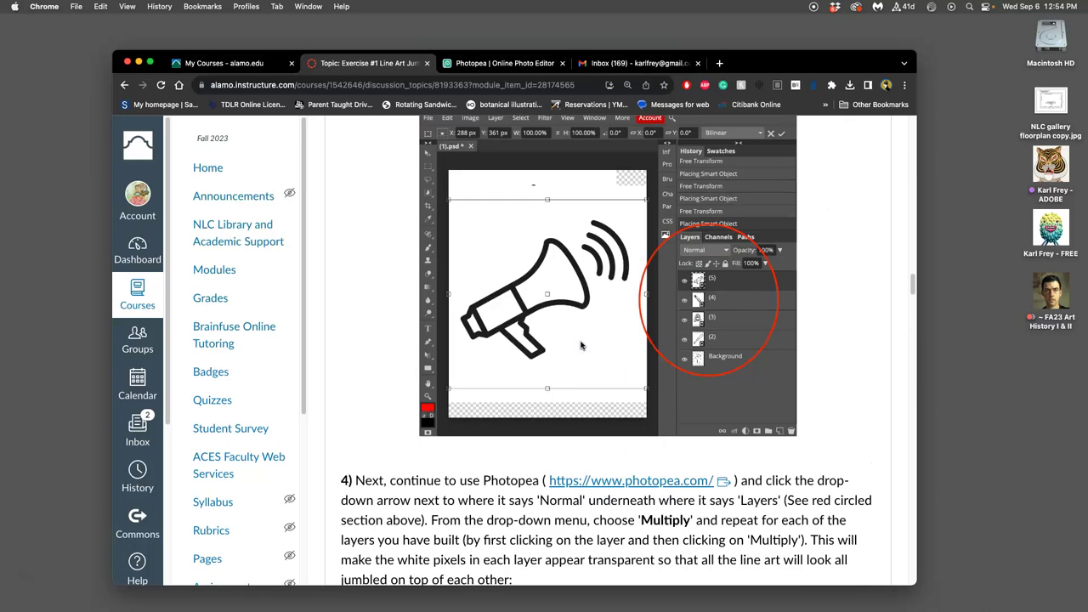
scroll(581, 345, up, 10)
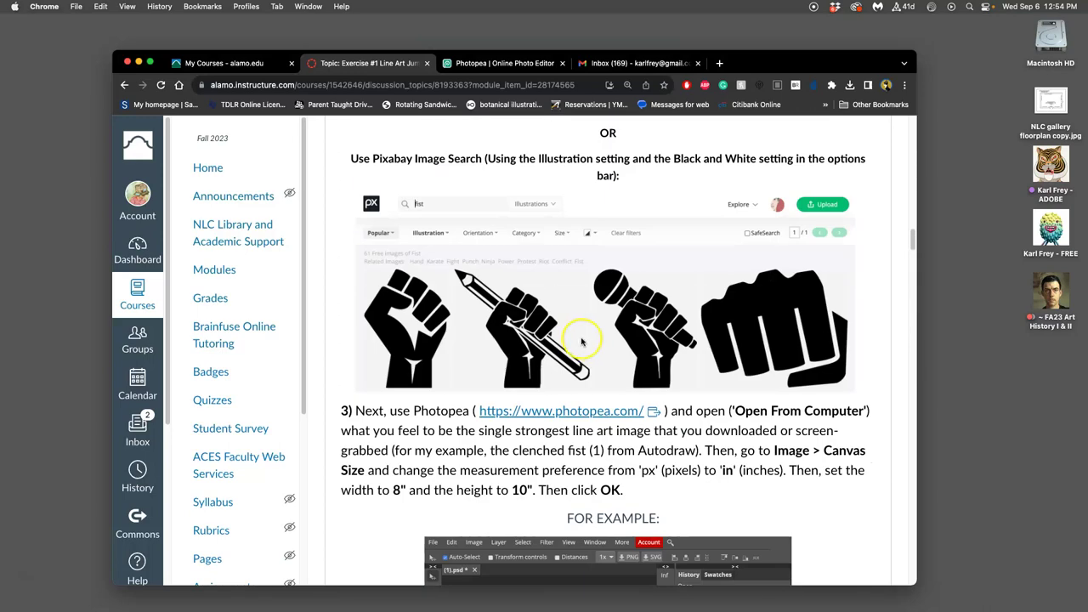
scroll(576, 342, up, 15)
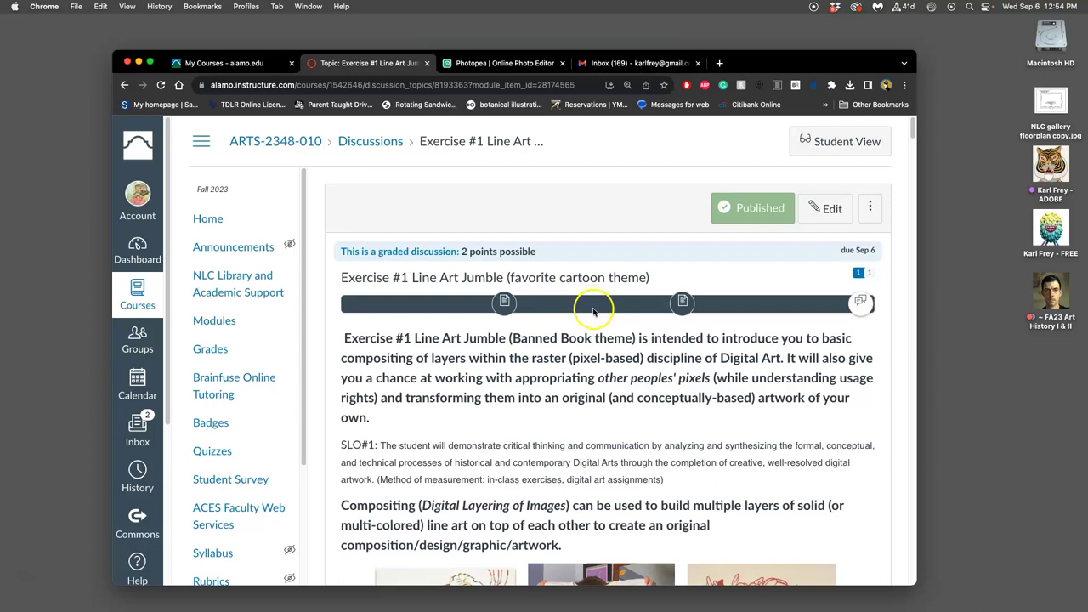
Step: Open the AutoDraw site linked in step 2 of the exercise instructions and delete the cowboy hat from the canvas
scroll(606, 328, down, 1)
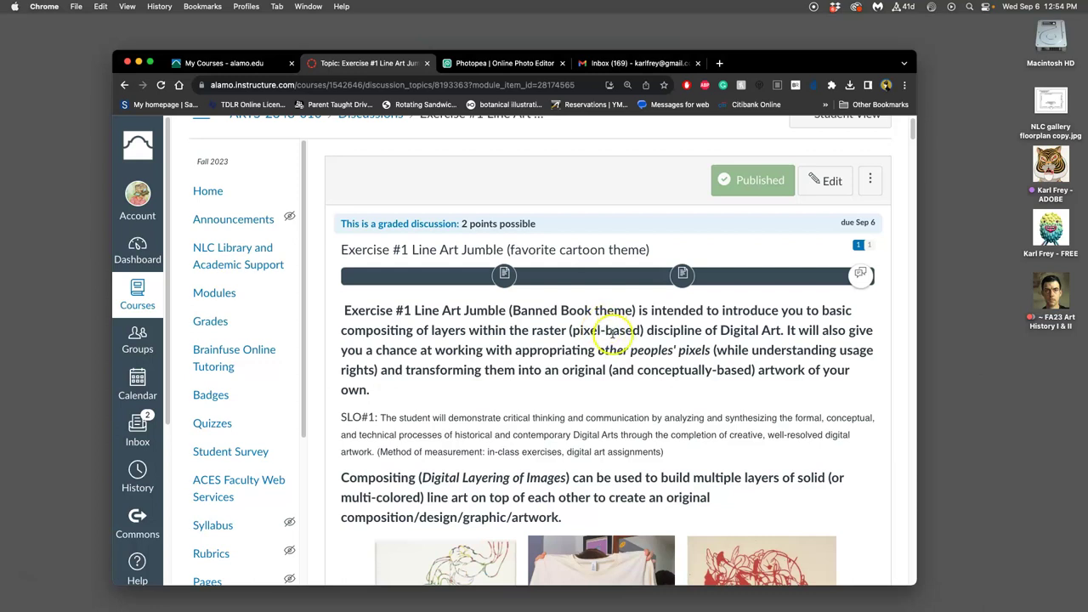
scroll(610, 332, down, 10)
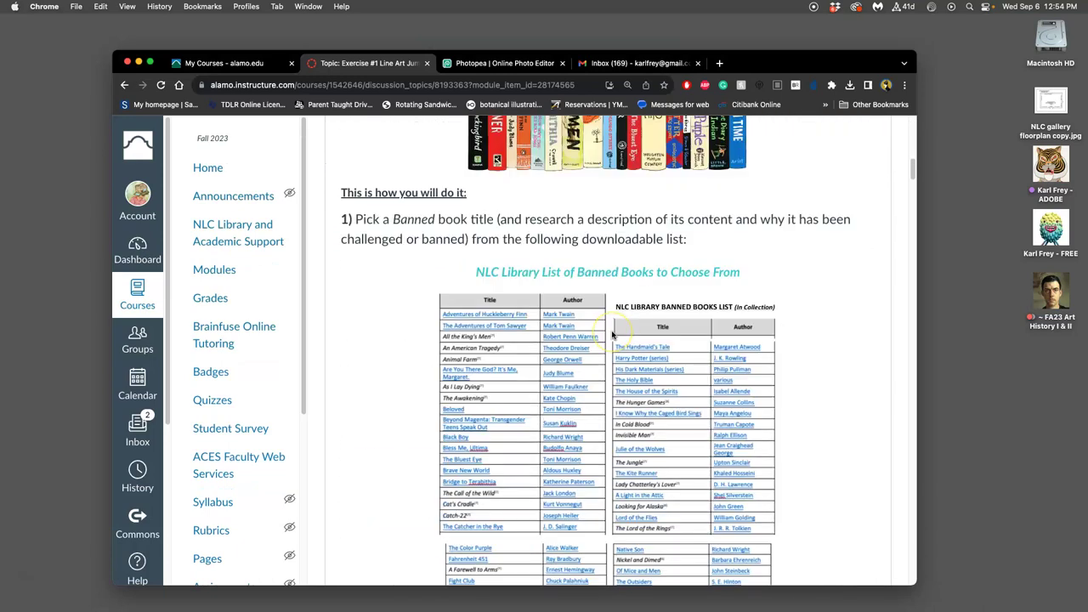
scroll(610, 332, down, 10)
scroll(615, 315, up, 2)
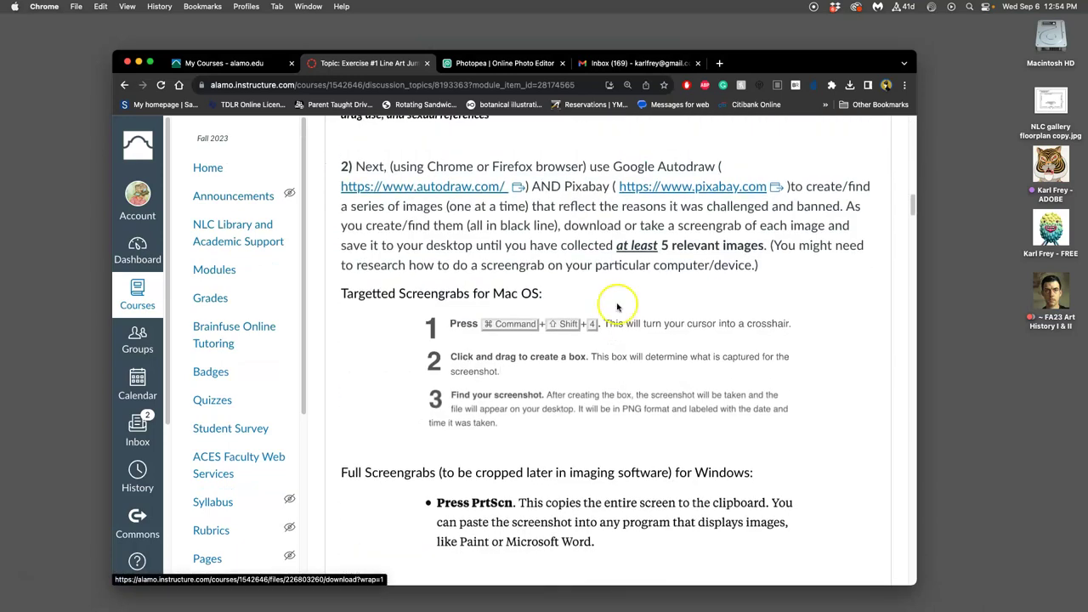
click(426, 186)
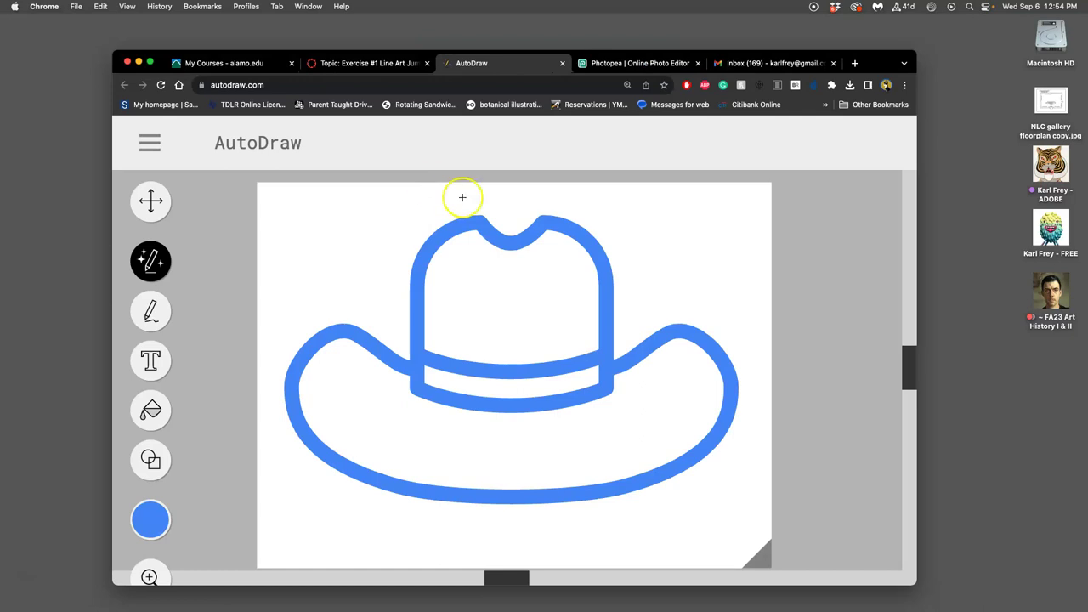
click(488, 227)
key(Delete)
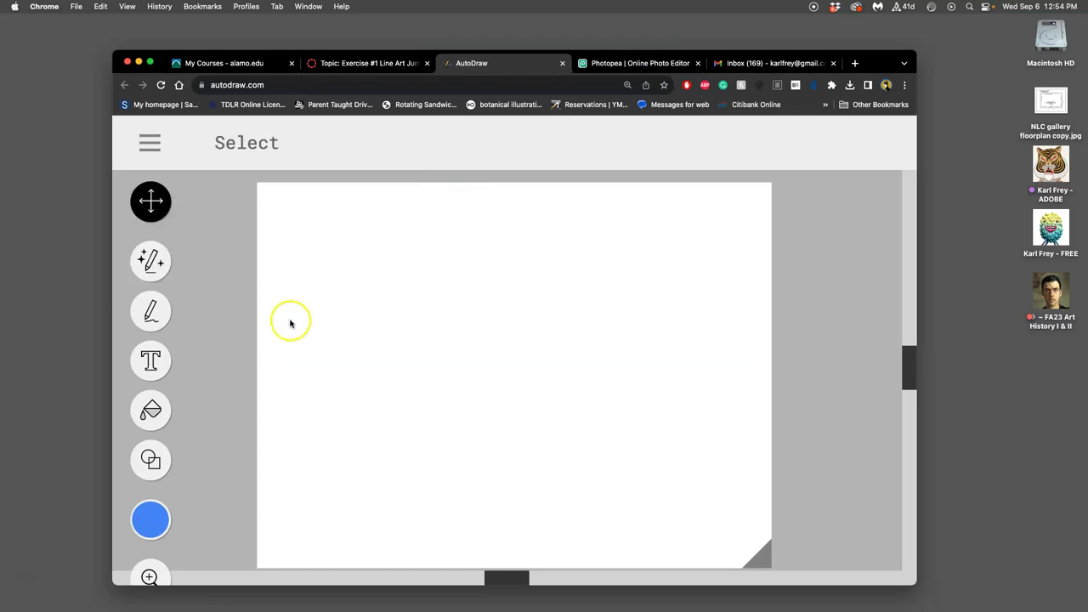
Step: Sketch a rough rounded shape with two pointed ends using the AutoDraw tool and replace it with the suggested flying bird
click(150, 260)
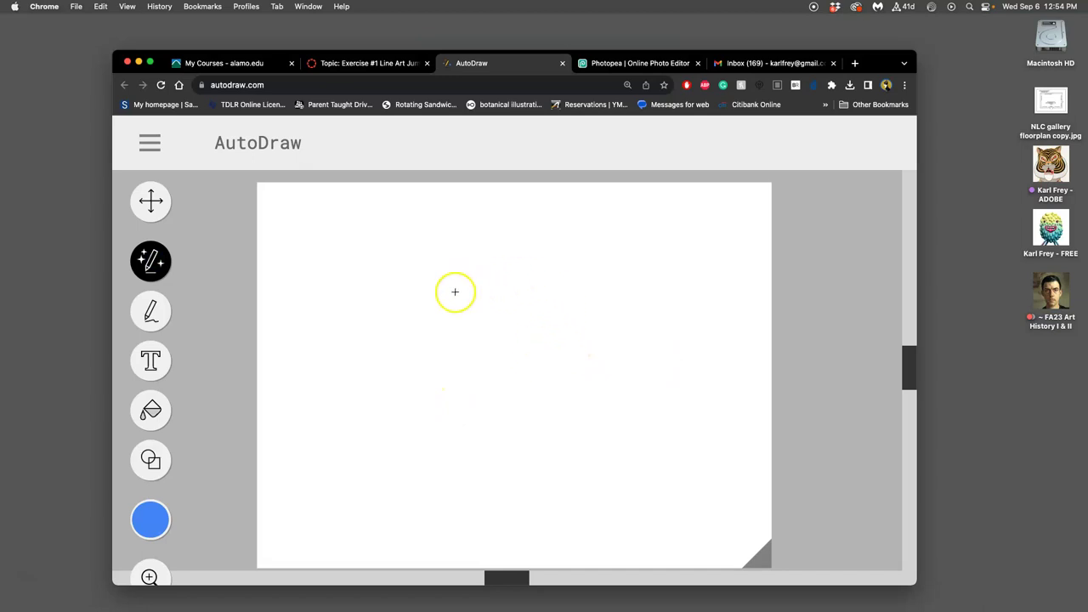
drag(419, 292, 306, 316)
mouse_move(382, 357)
mouse_down()
mouse_move(463, 457)
mouse_move(550, 419)
mouse_move(562, 330)
mouse_up()
mouse_move(559, 233)
mouse_down()
mouse_move(478, 296)
mouse_move(430, 295)
mouse_up()
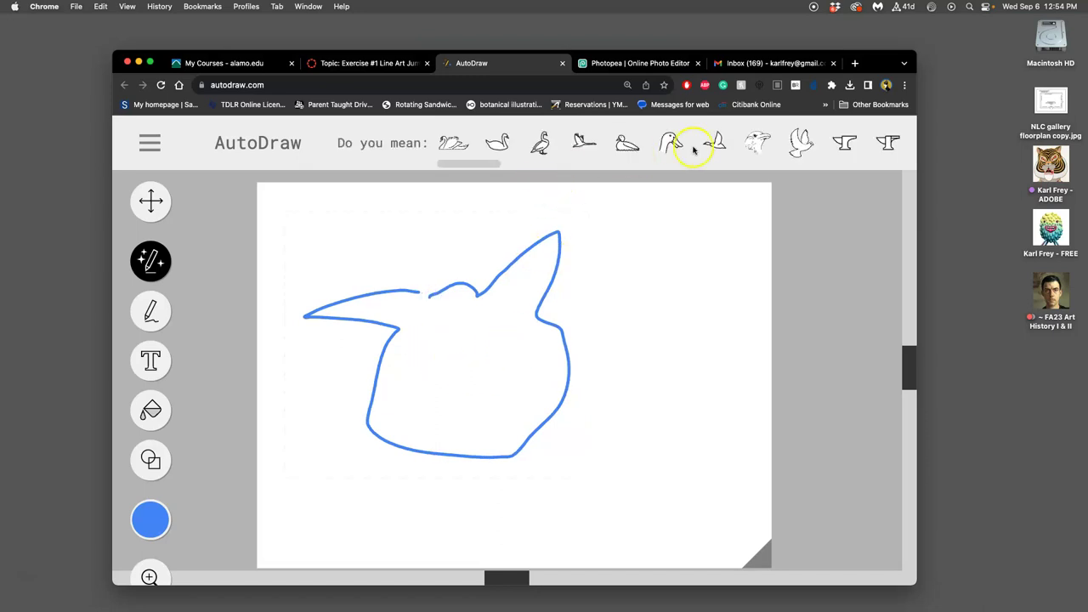
click(717, 143)
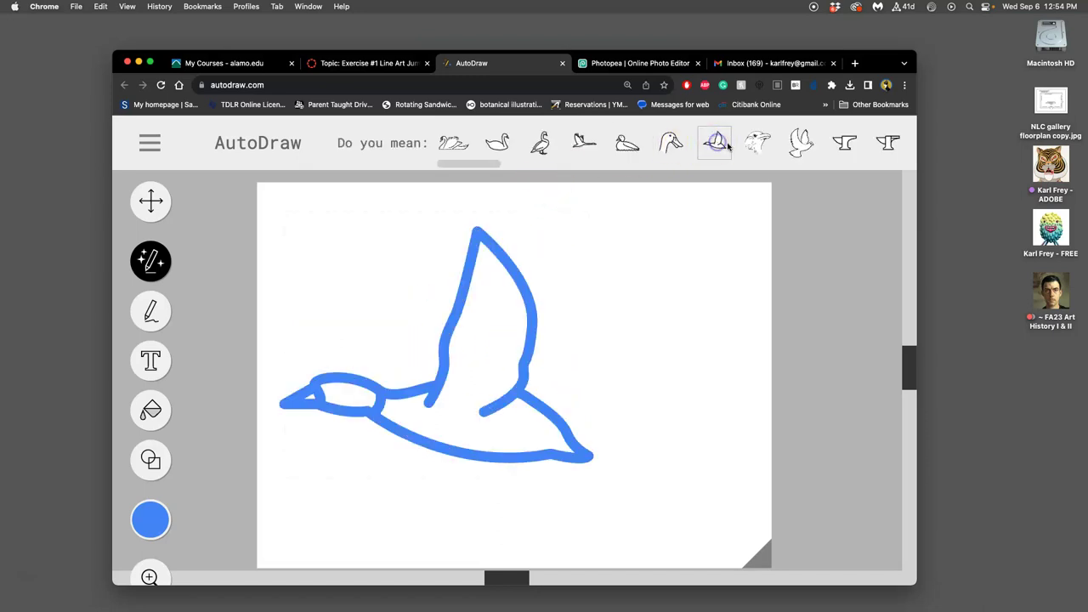
Step: Try the shark, teapot, rhino, ankle sock and striped sock suggestions for the sketch, and delete the drawing
scroll(733, 145, right, 10)
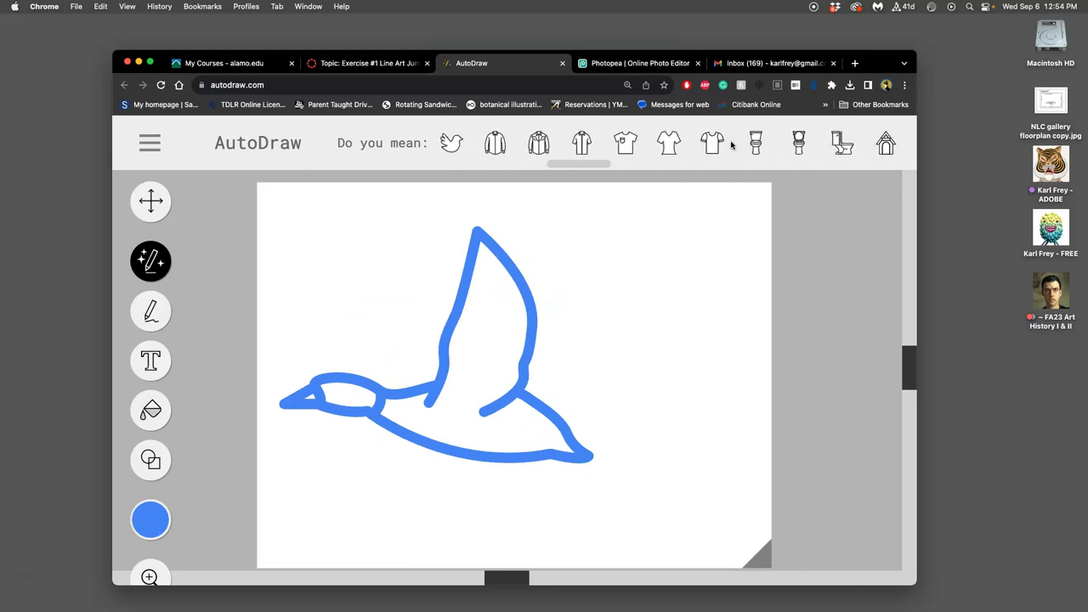
scroll(730, 145, right, 10)
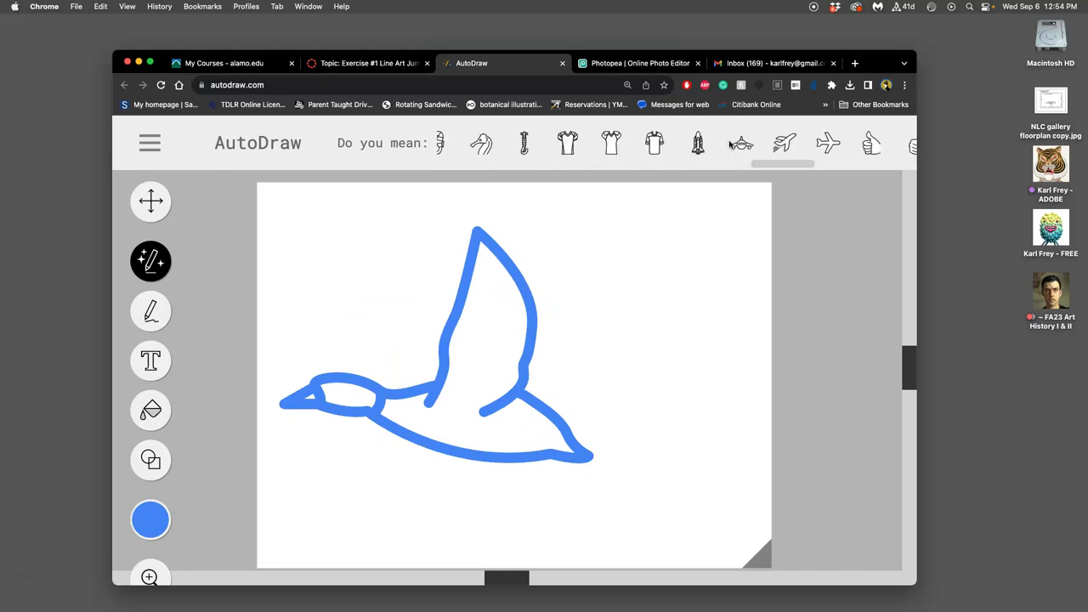
scroll(730, 145, right, 5)
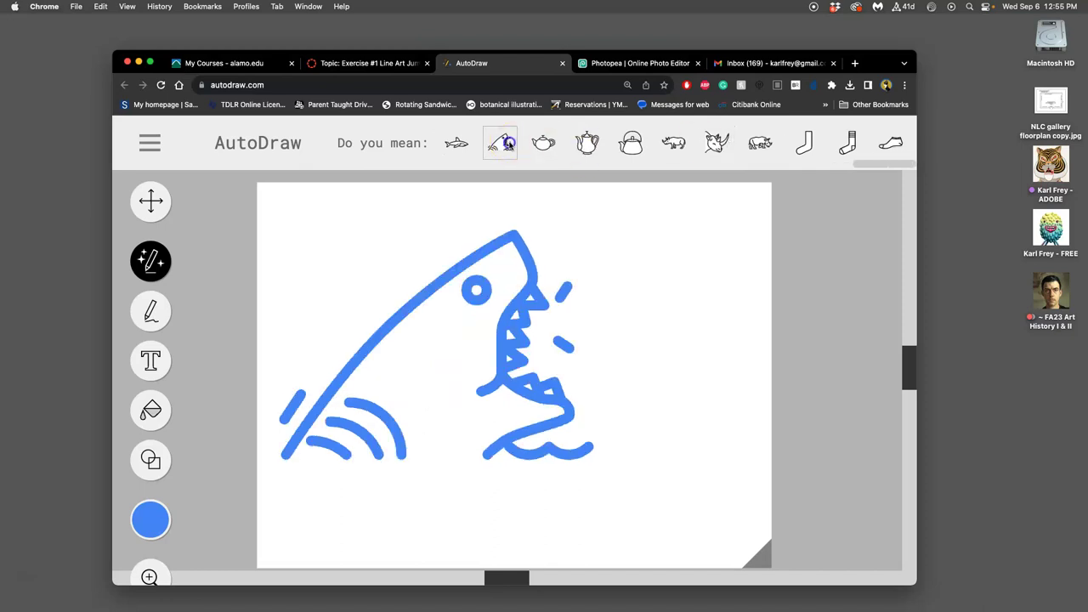
click(587, 144)
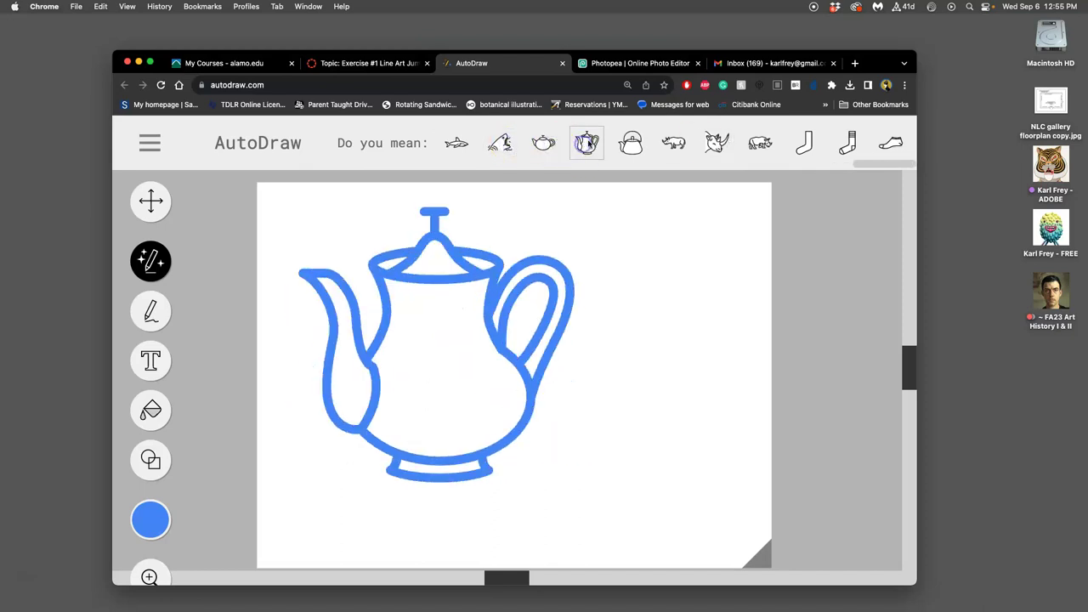
click(672, 143)
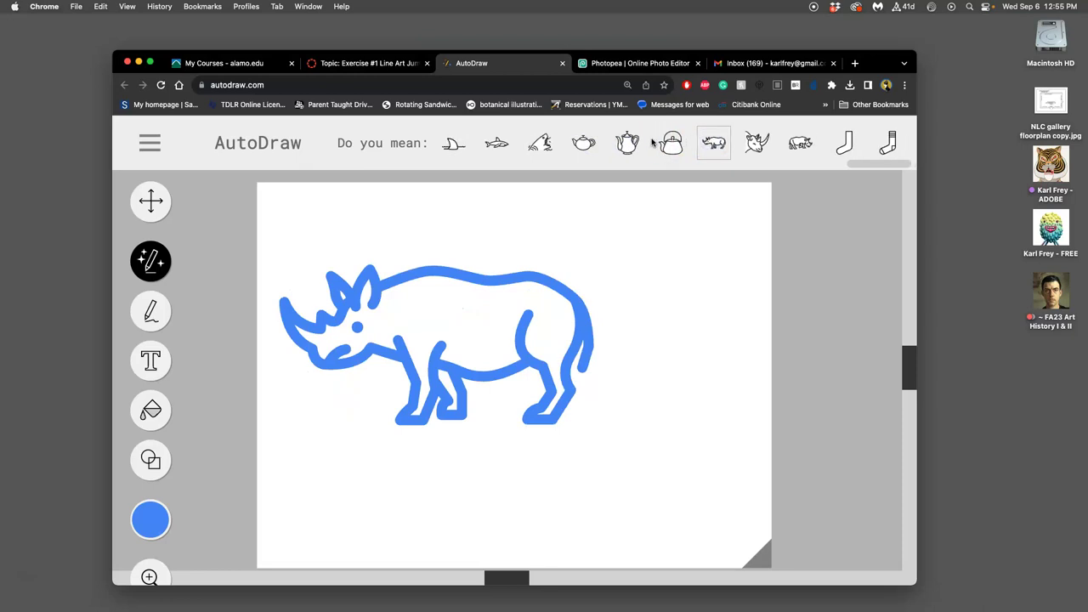
click(887, 144)
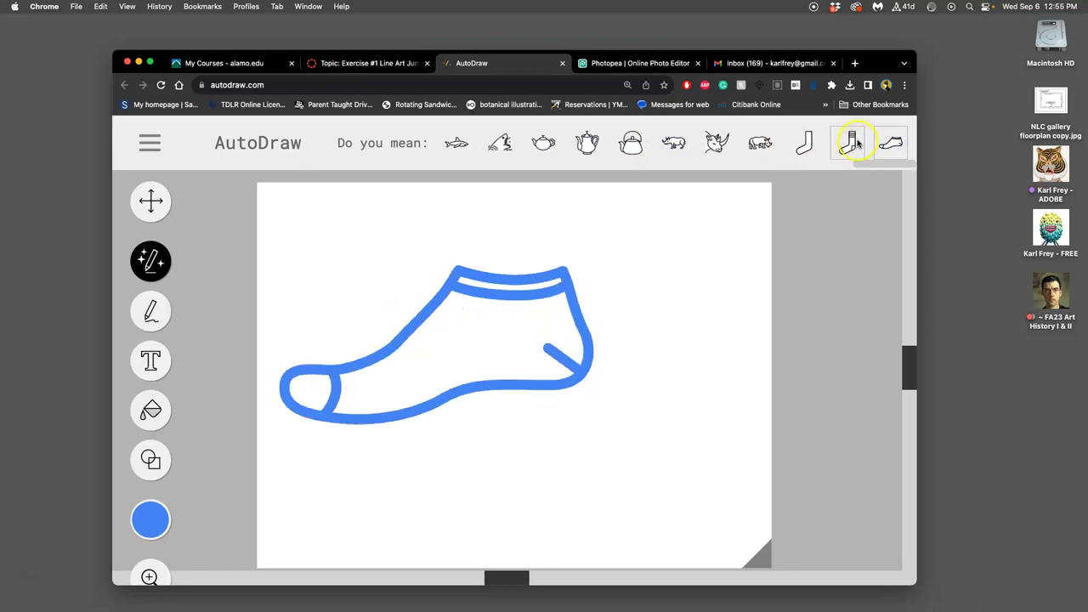
click(852, 144)
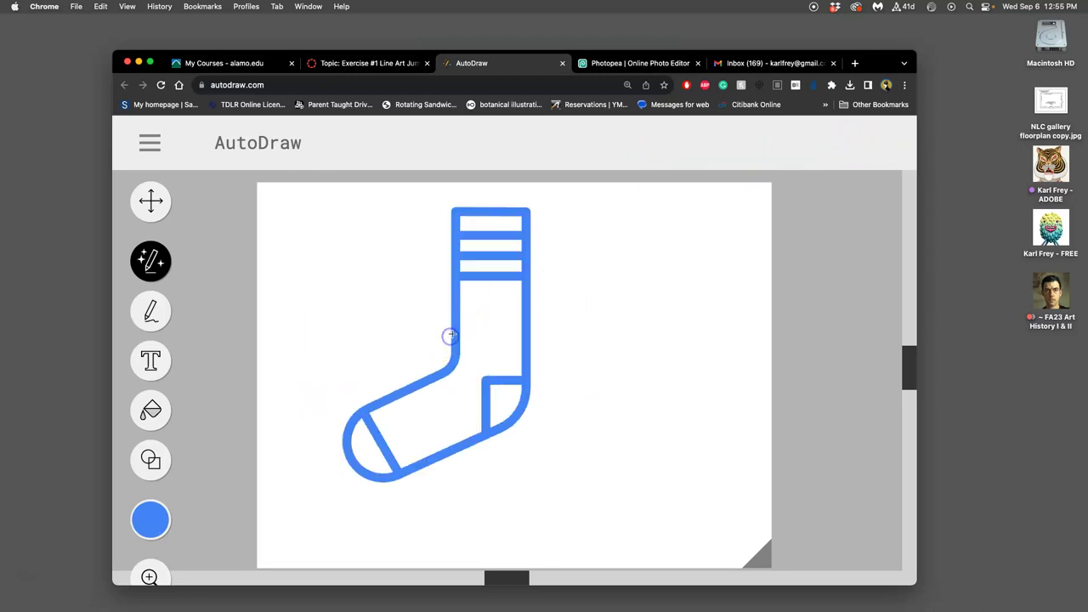
key(BackSpace)
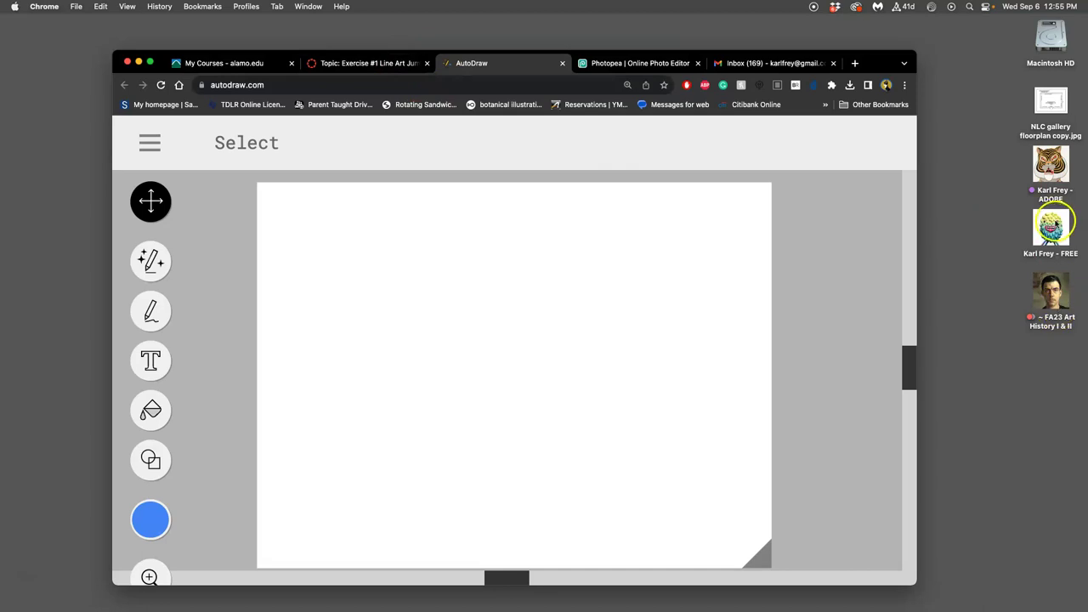
Step: View the saved line art images in the FREE folder on the desktop, and return to the browser
double_click(1051, 228)
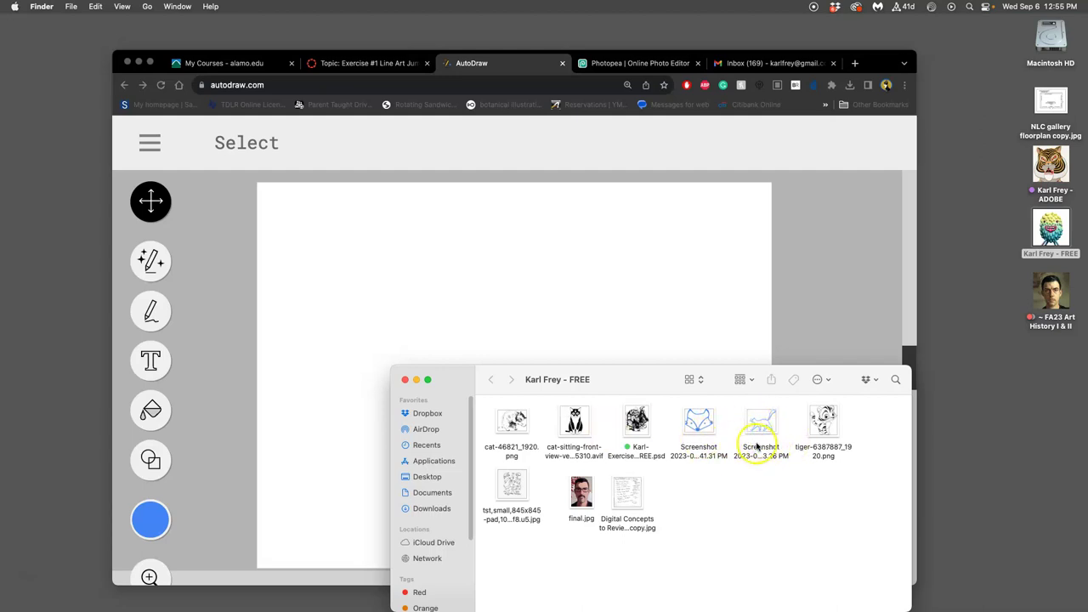
click(689, 283)
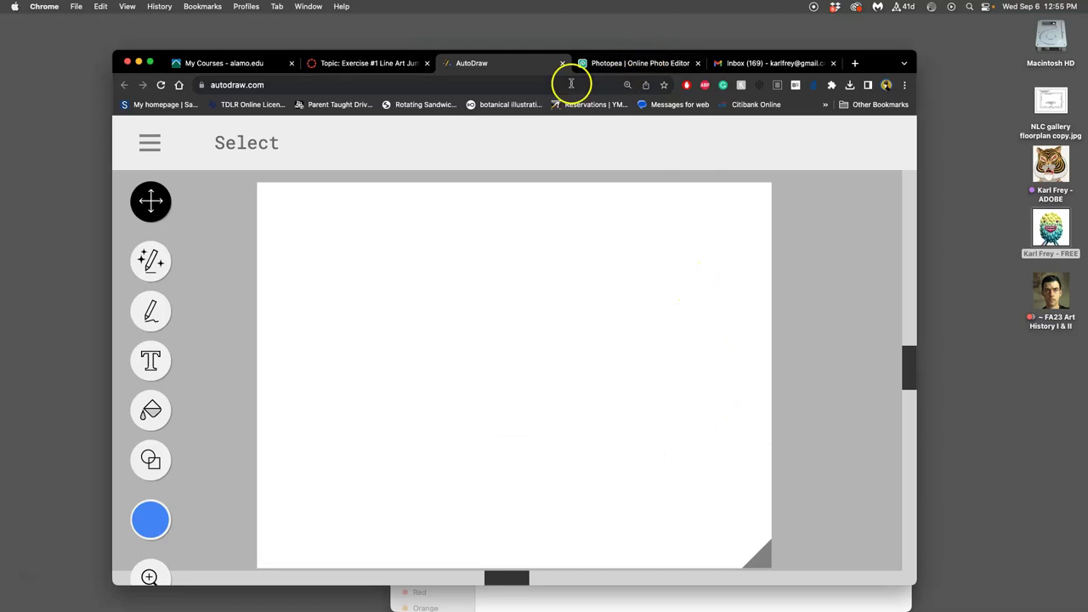
Step: Open the Pixabay site linked in step 2 of the exercise instructions and search all images for "cat line art"
click(396, 64)
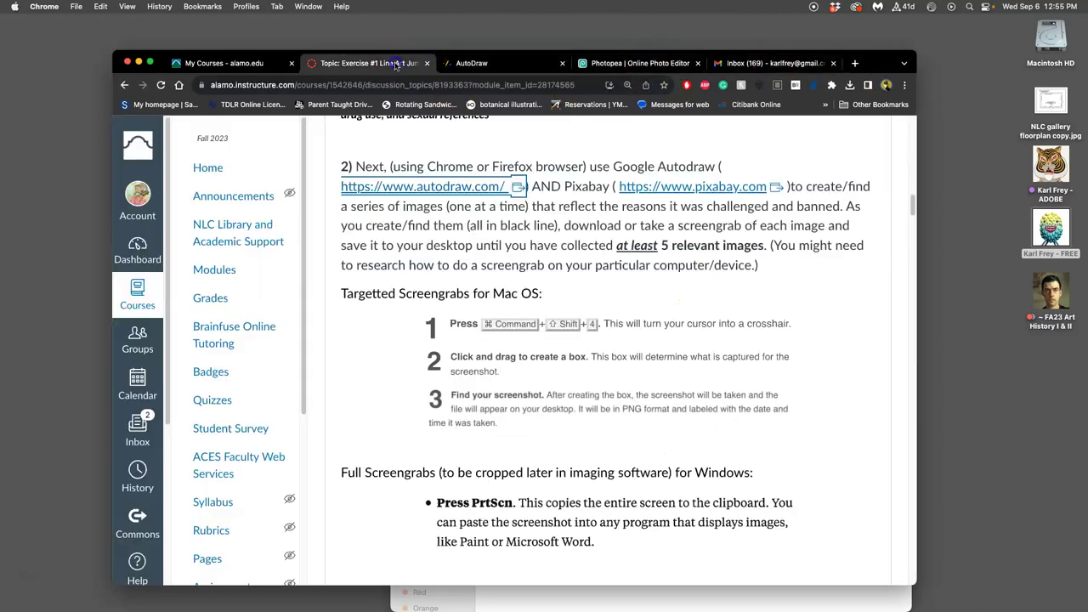
click(706, 189)
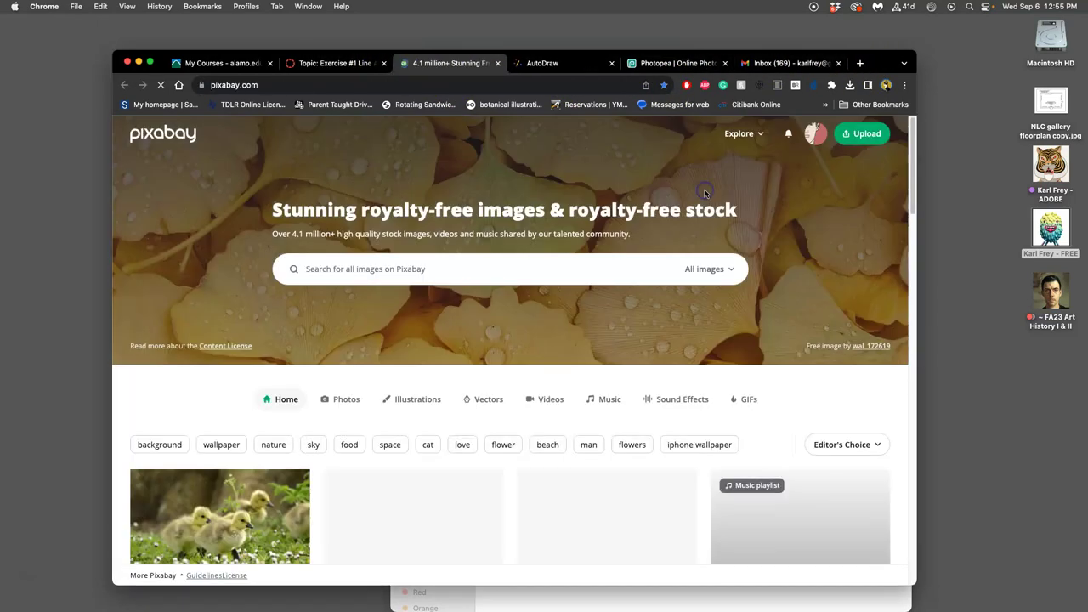
click(549, 272)
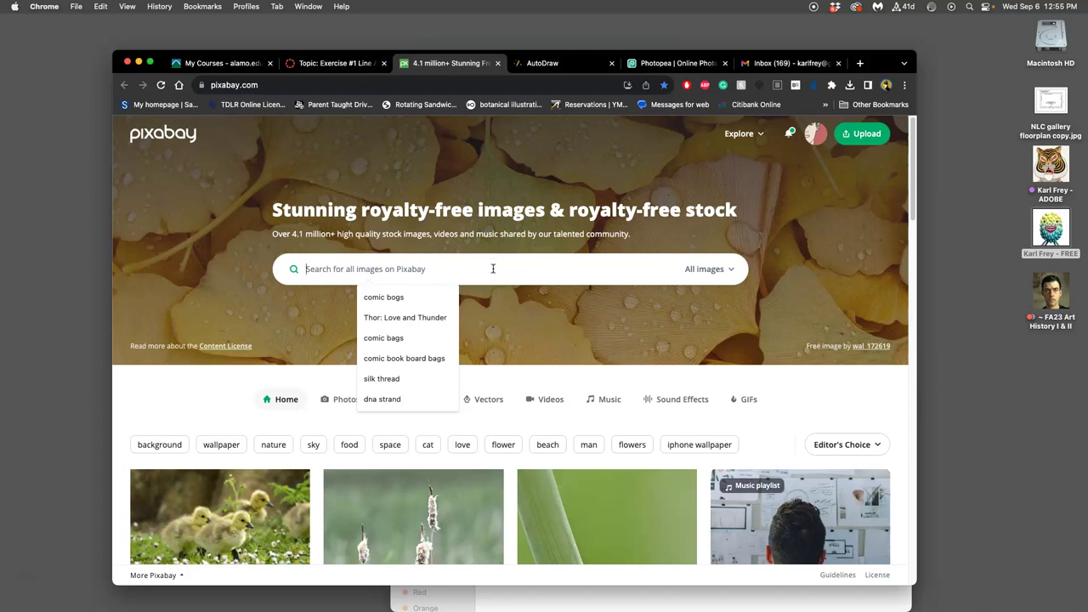
text(cat line art)
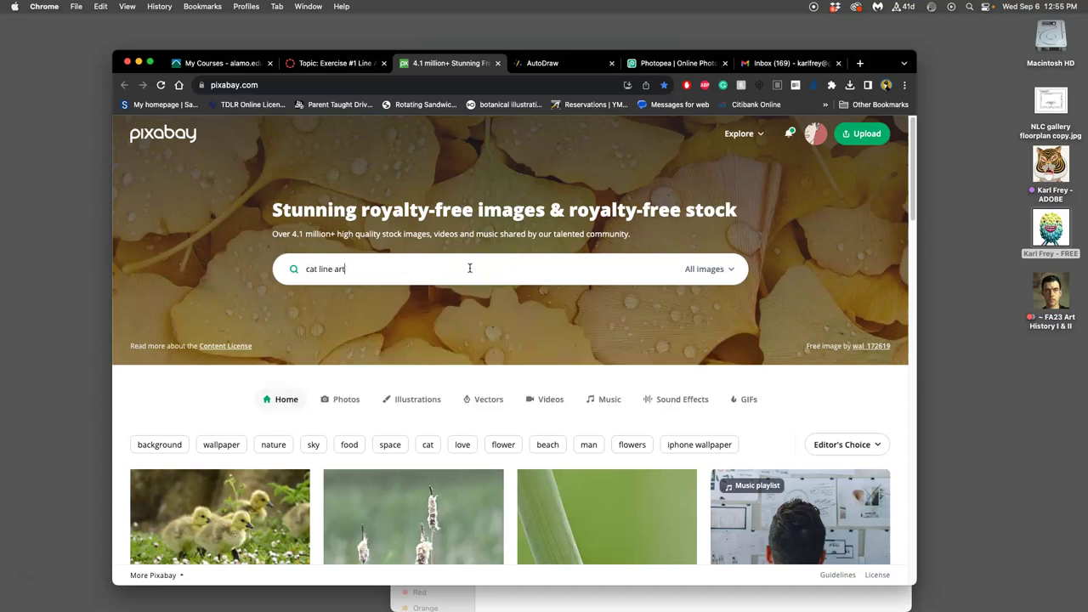
key(Return)
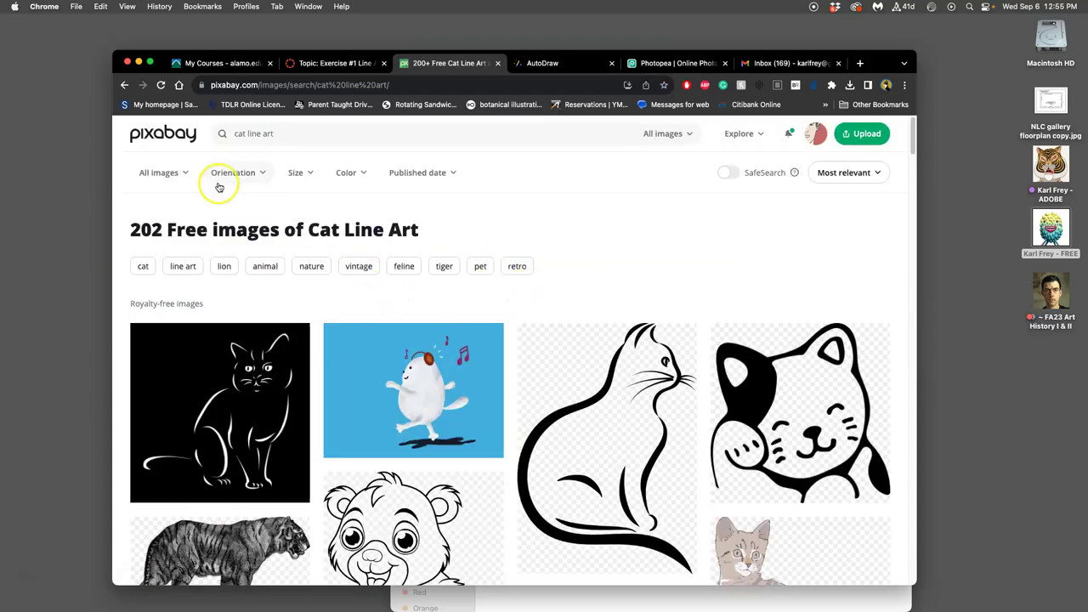
Step: Filter the "cat line art" results to illustrations and apply the grayscale color filter
click(183, 174)
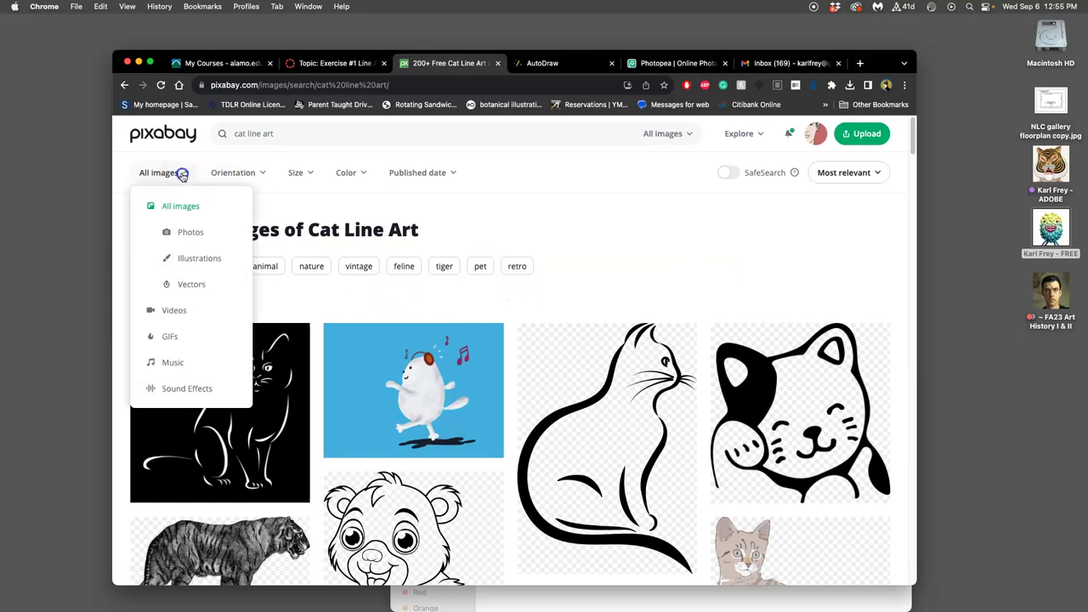
click(196, 258)
click(315, 173)
click(316, 174)
click(367, 173)
click(521, 231)
click(513, 334)
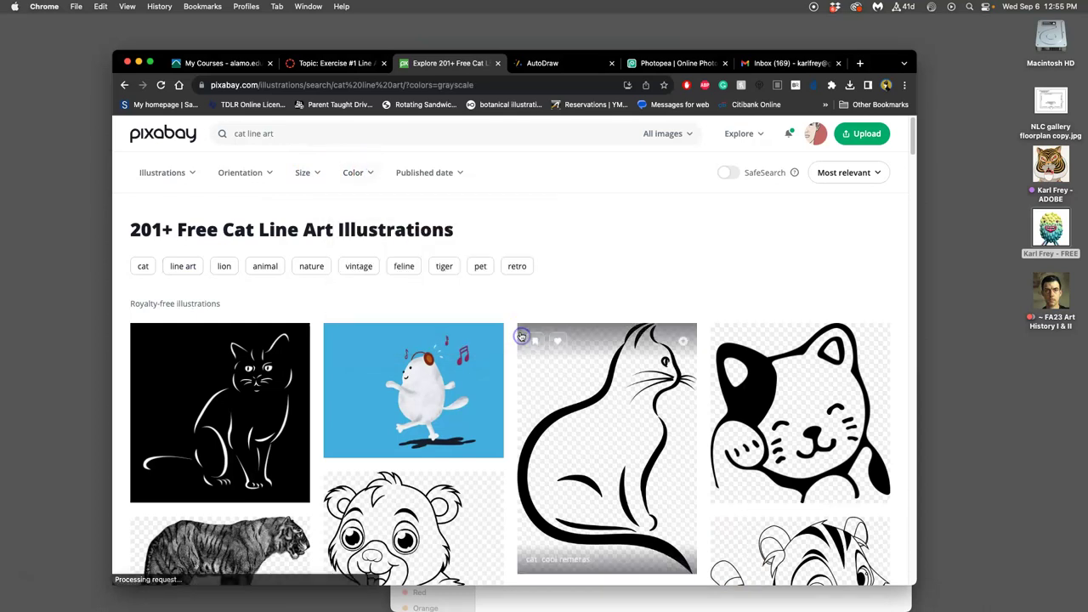
Step: Download the cat skeleton line art as a 1920×1261 PNG and place the file from Downloads on the desktop
scroll(605, 272, down, 3)
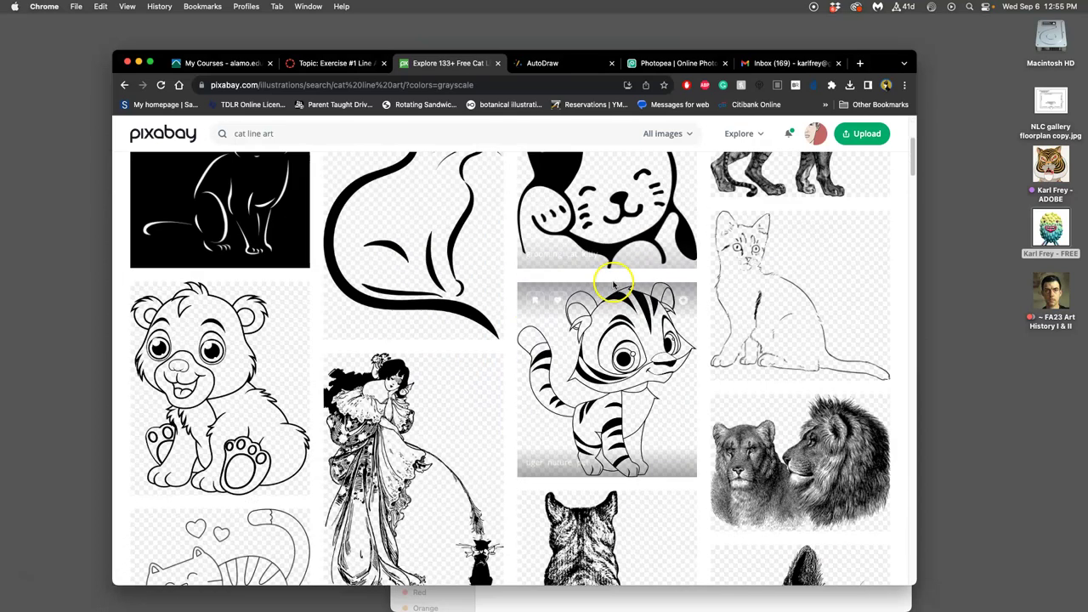
scroll(614, 285, down, 15)
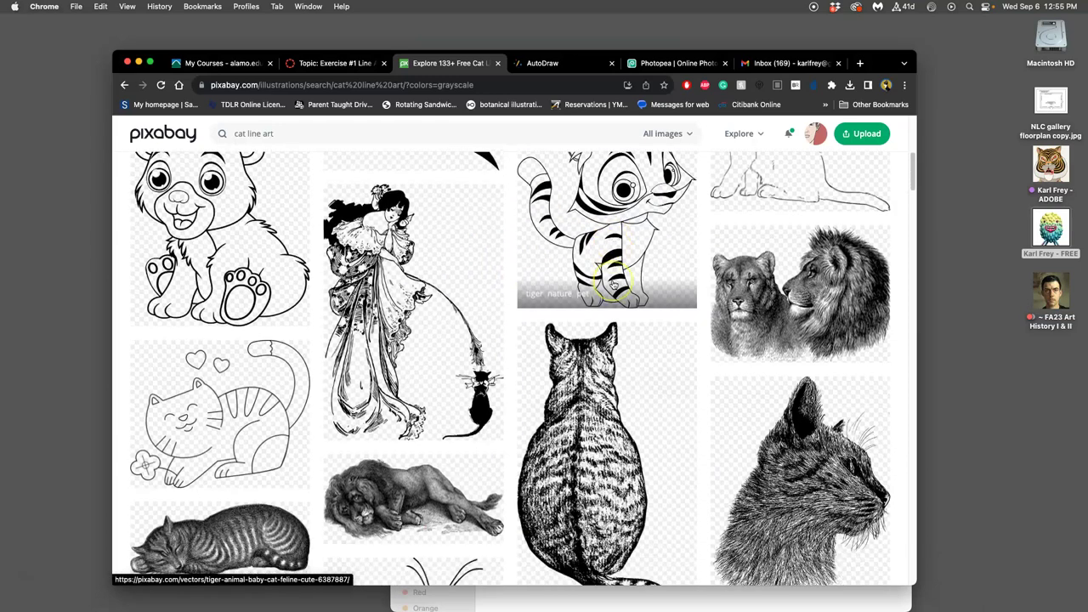
scroll(613, 286, down, 3)
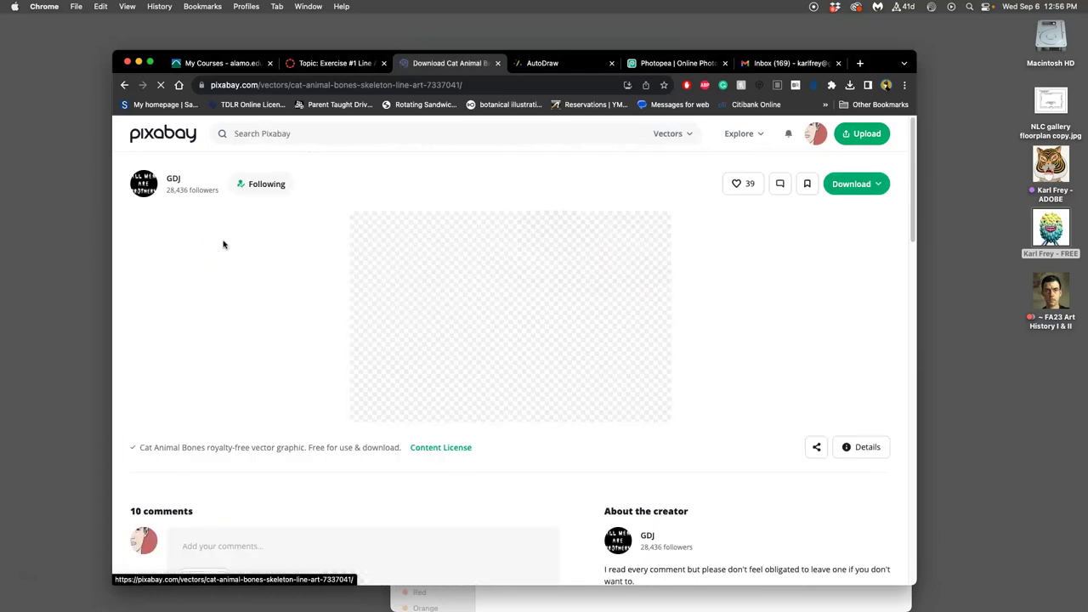
click(878, 189)
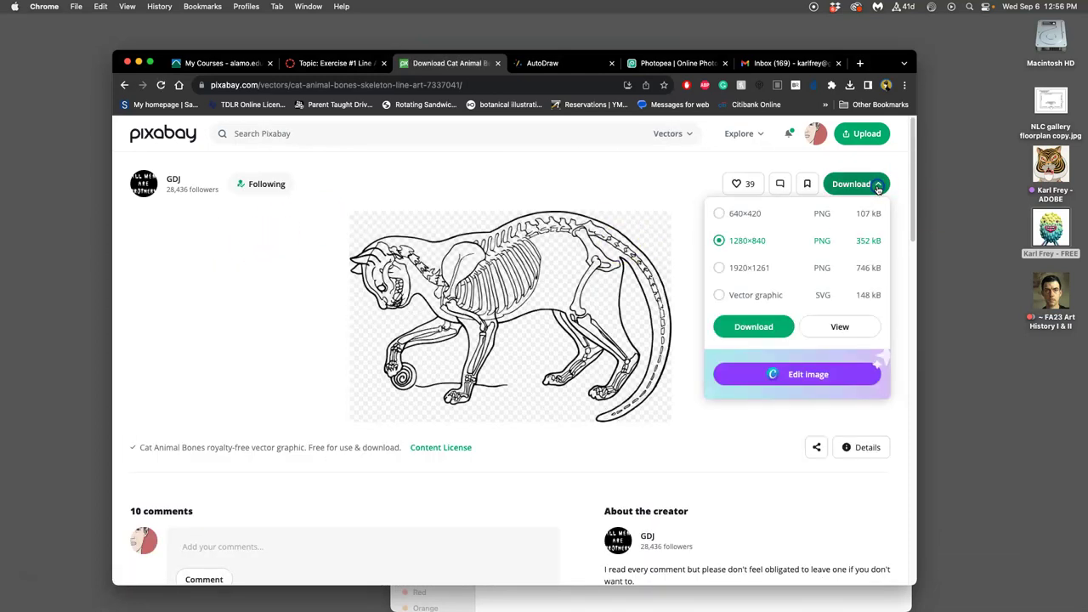
click(753, 271)
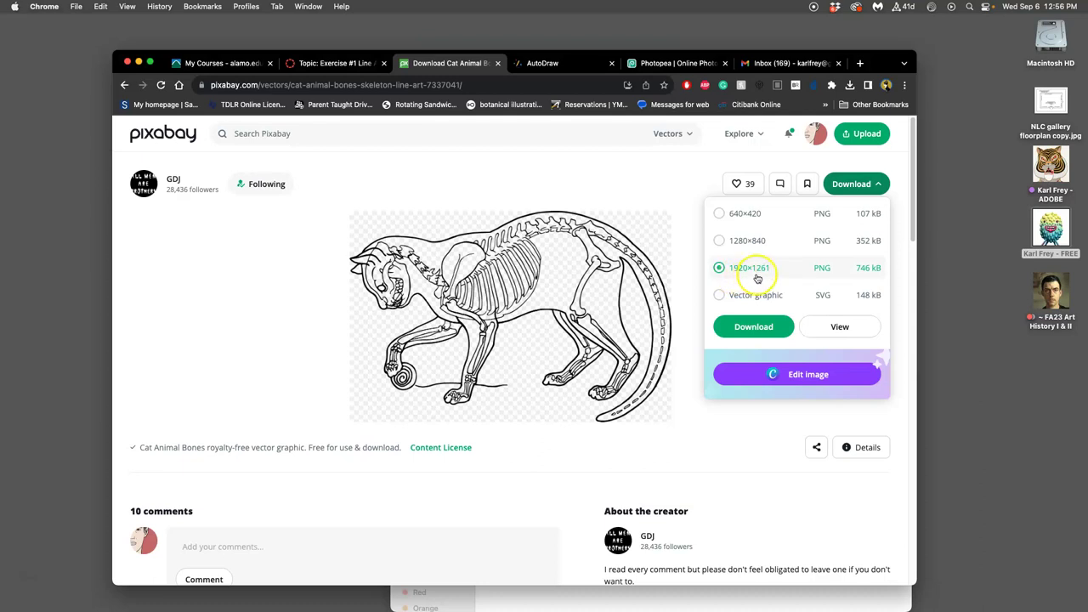
click(760, 326)
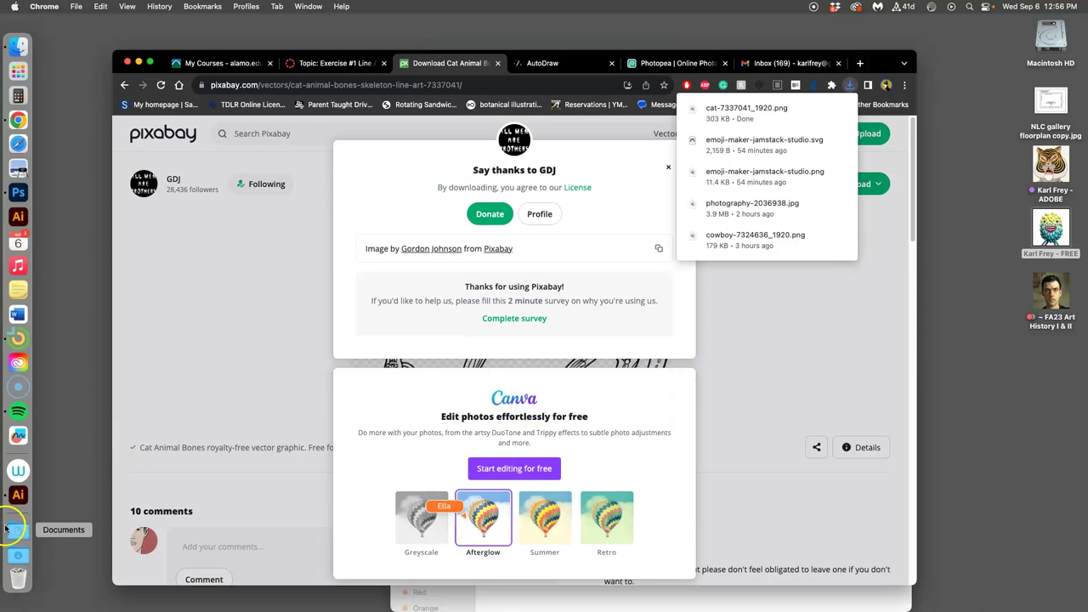
click(17, 554)
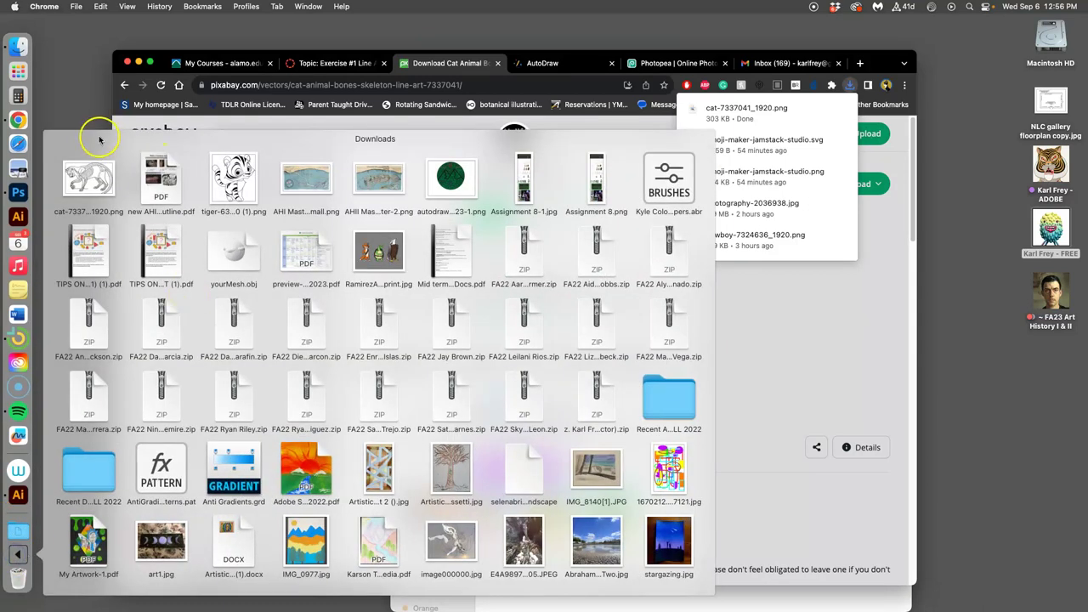
drag(88, 181, 970, 281)
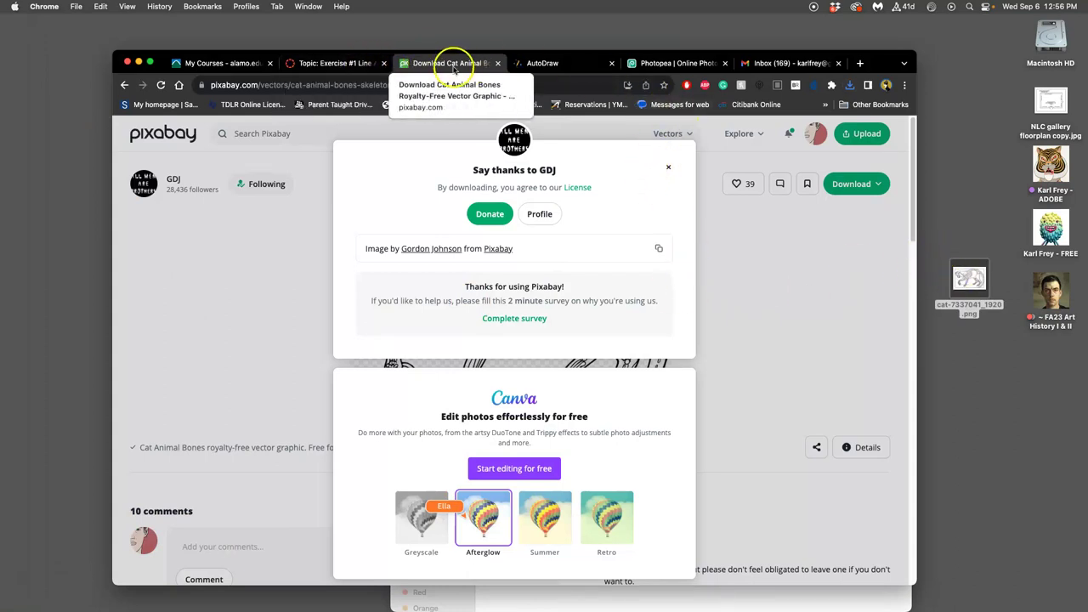
Step: Search the web for "google images" and open the Google Images page
click(440, 85)
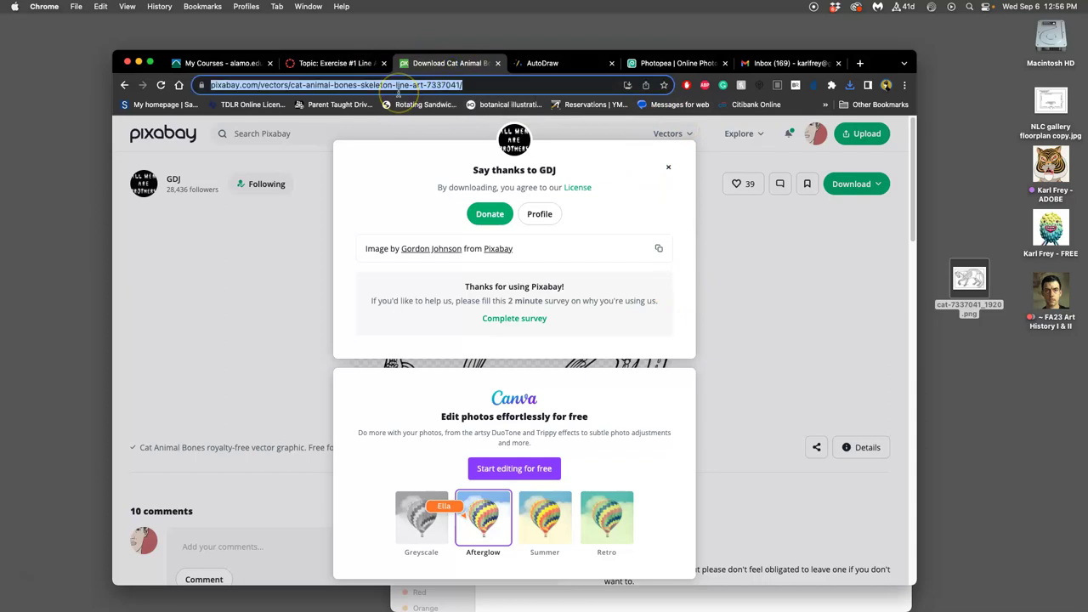
text(google)
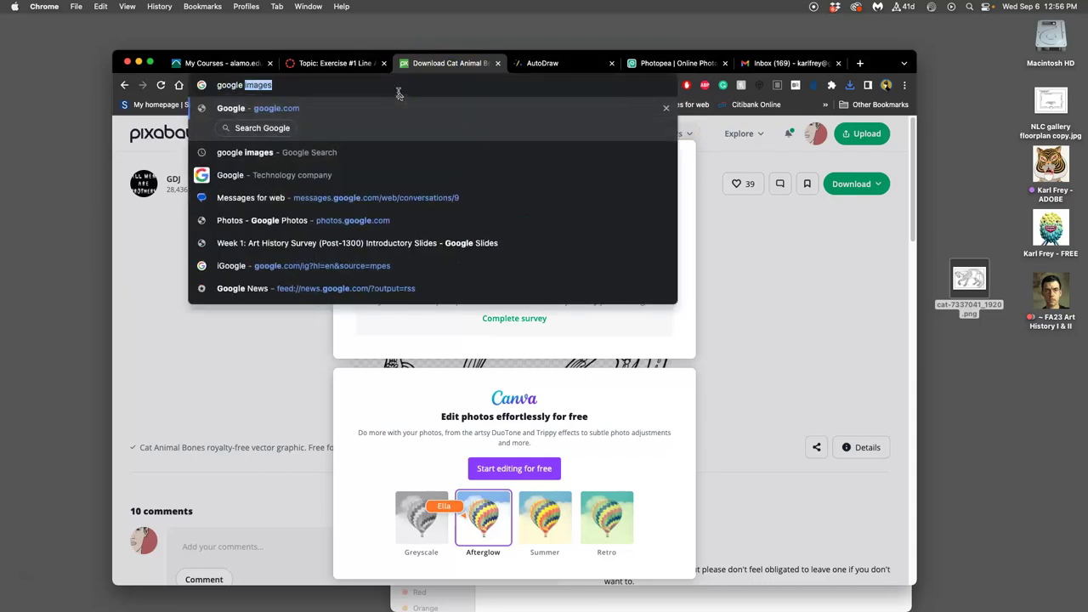
text( images)
key(Return)
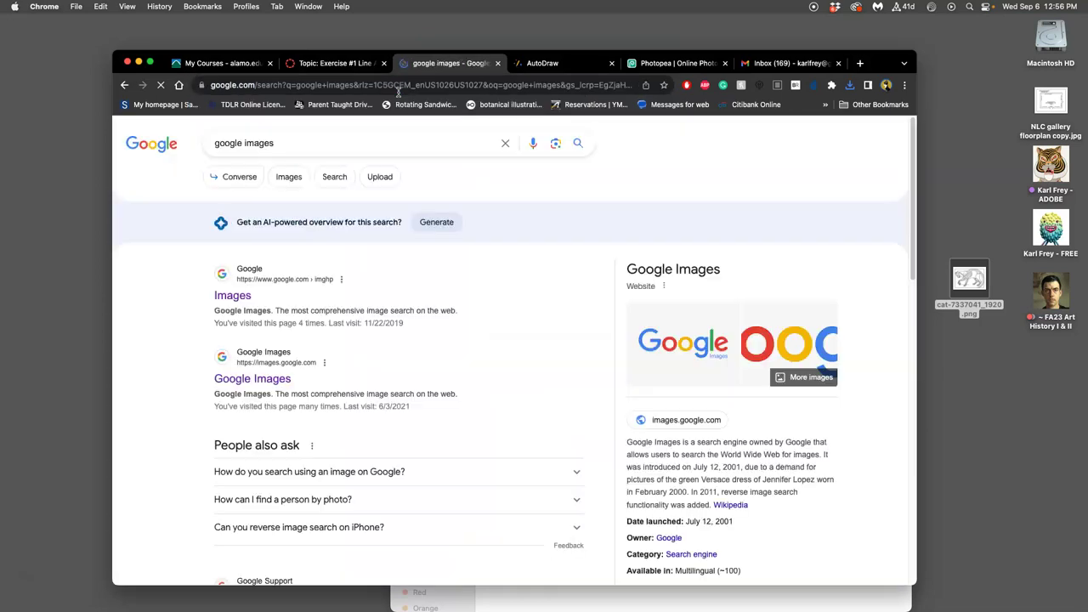
click(243, 298)
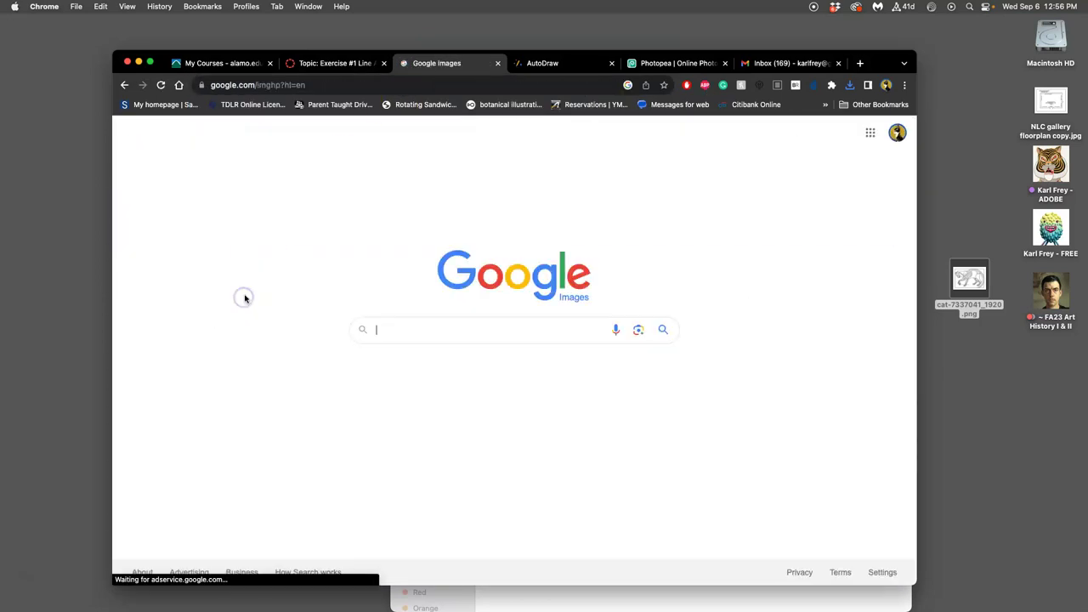
Step: Search Google Images for "cat line art"
click(393, 332)
text(cat line art)
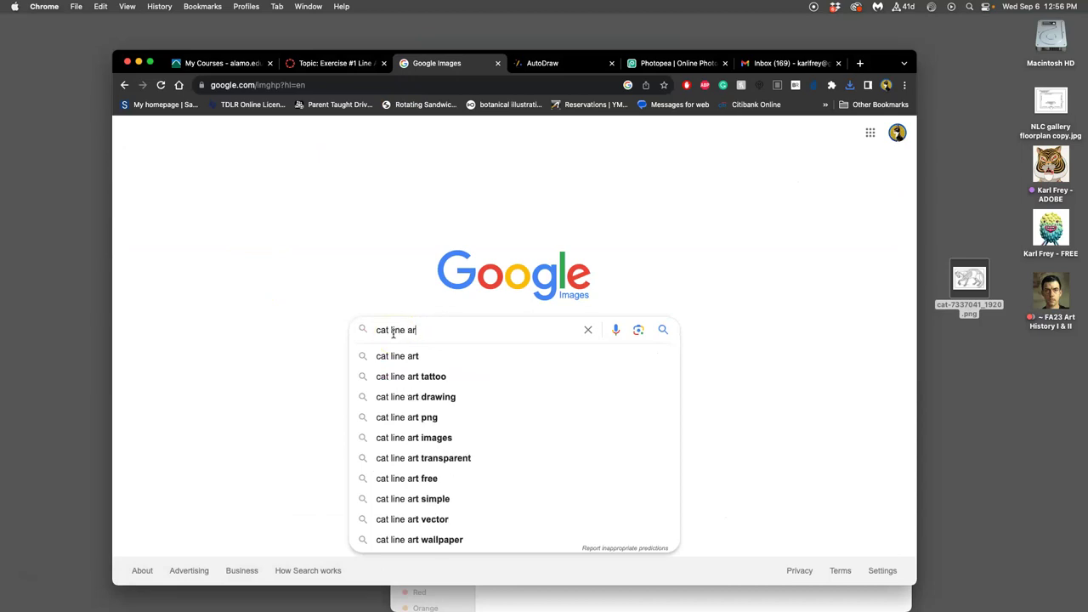
key(Return)
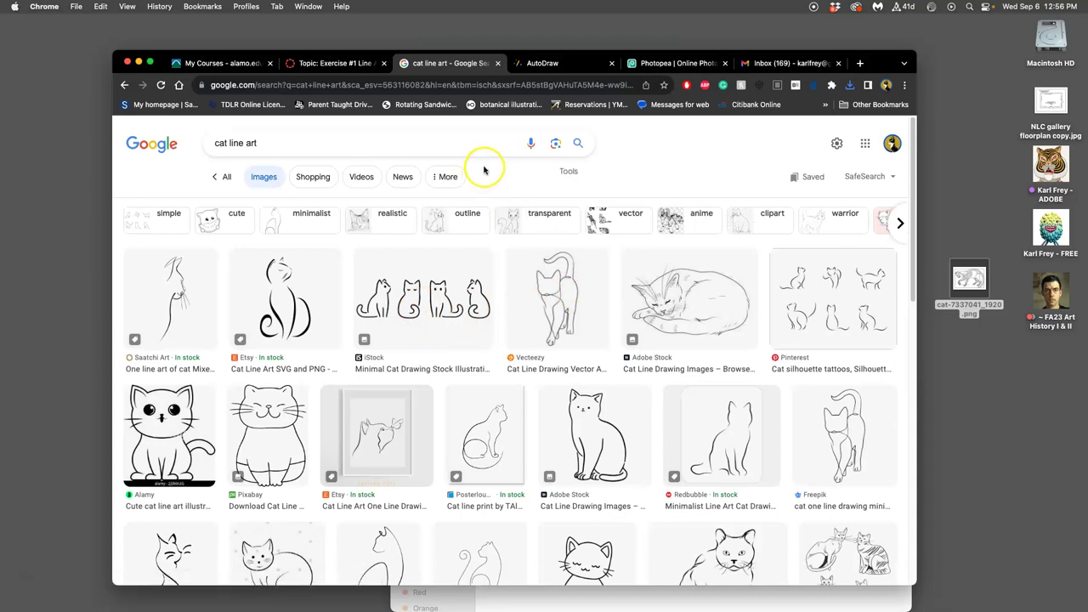
Step: Filter the image results by size Large, color Black and white, and type Line Drawing
click(567, 176)
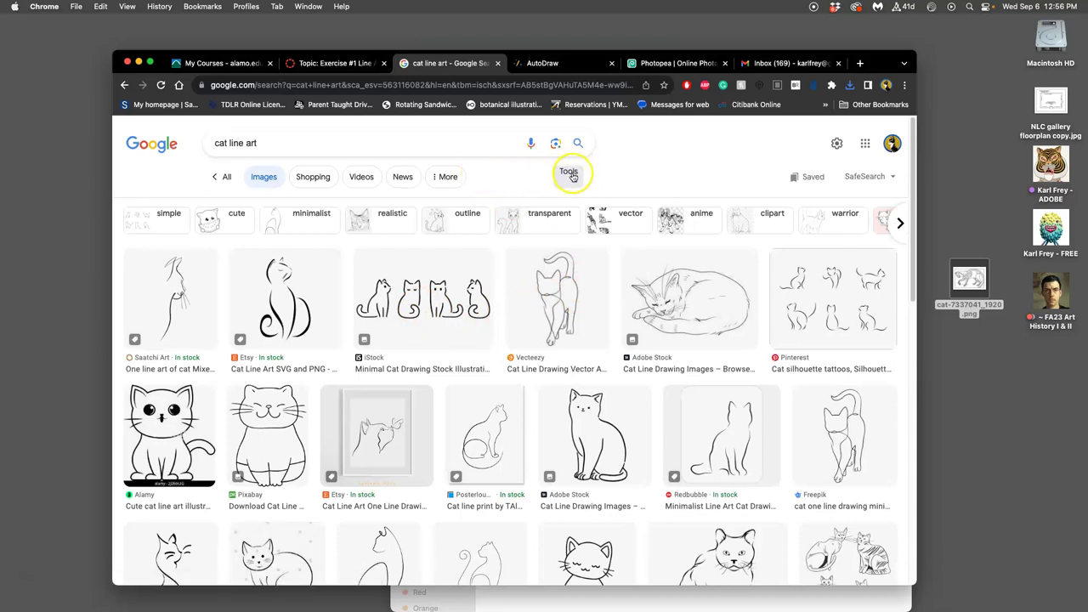
click(386, 206)
click(394, 246)
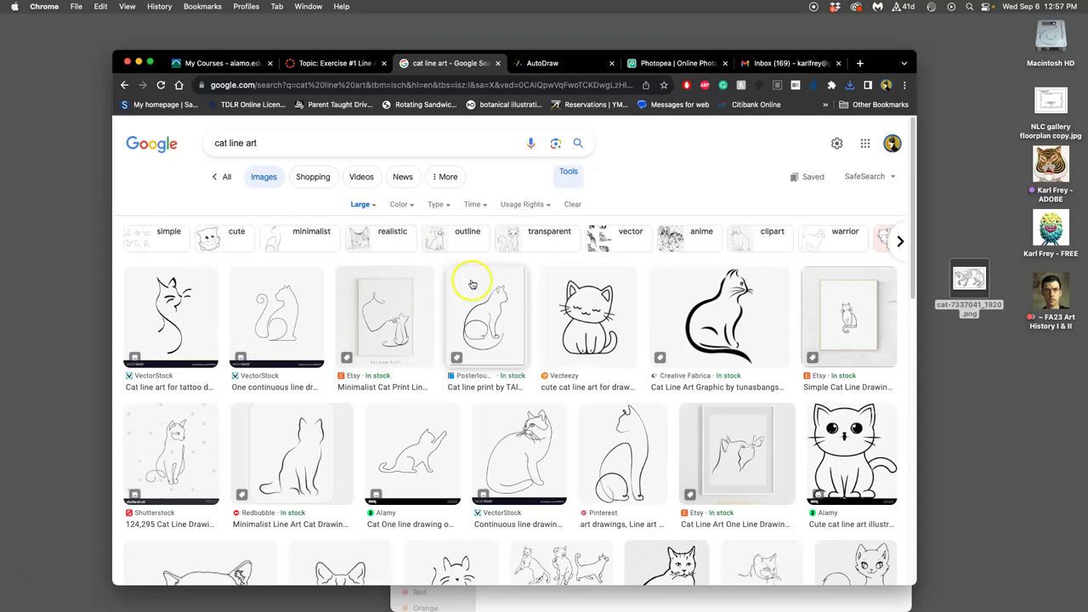
click(412, 206)
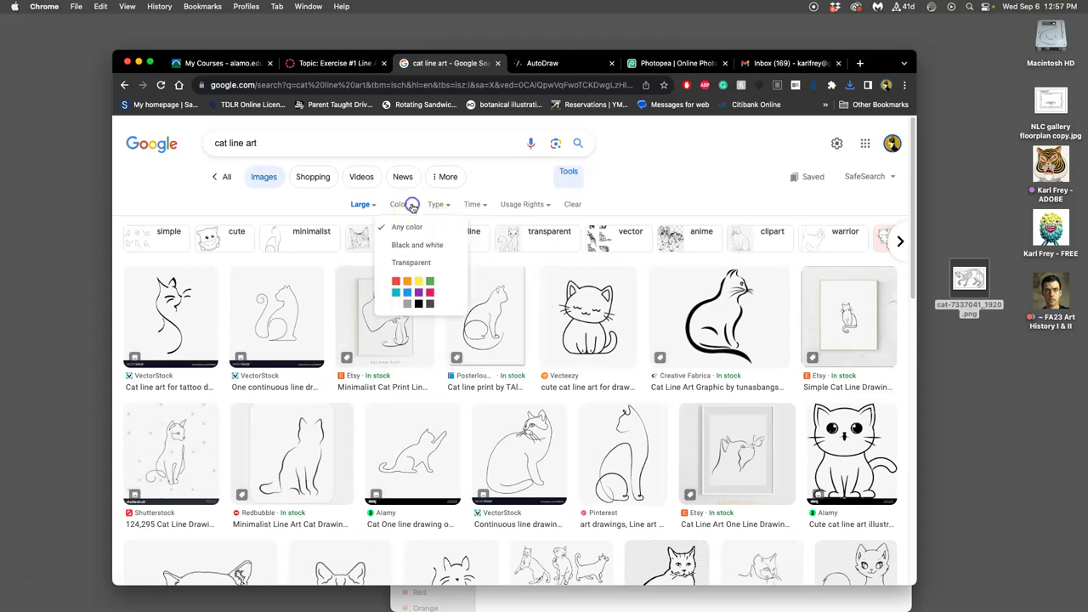
click(421, 246)
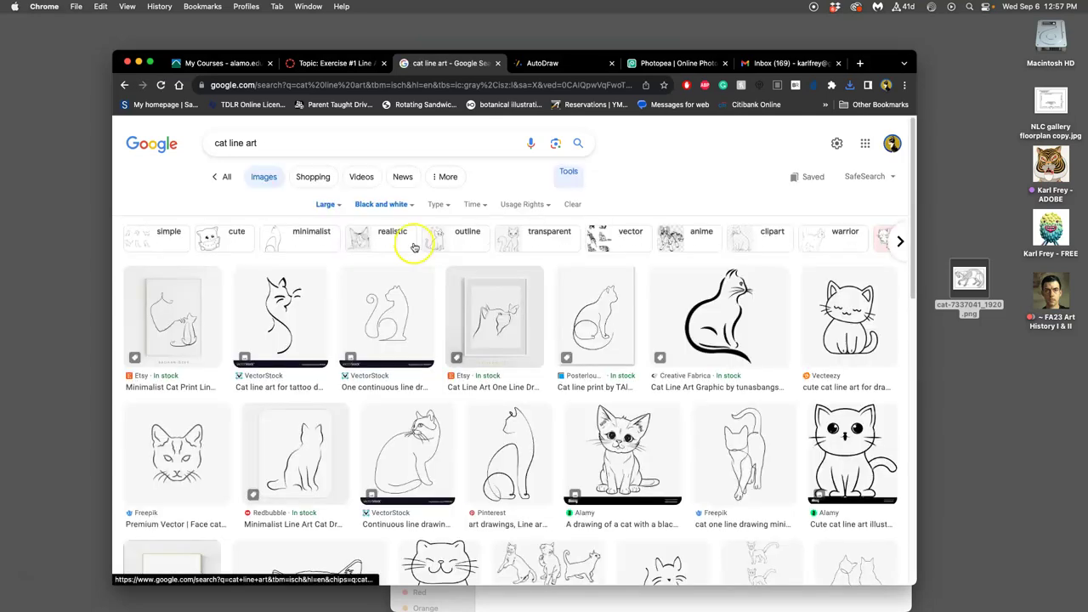
click(440, 204)
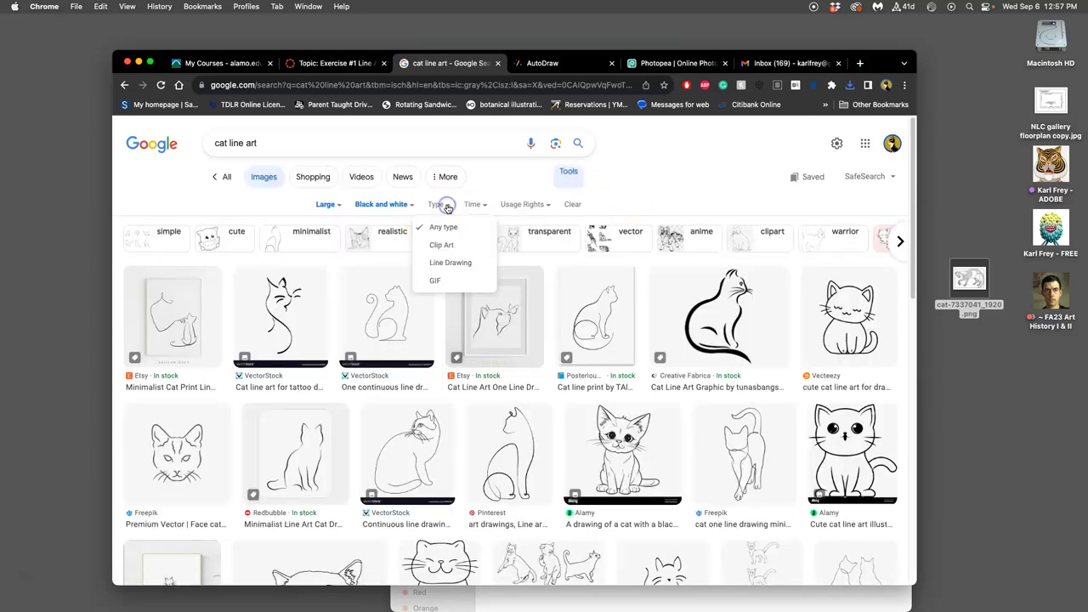
click(453, 265)
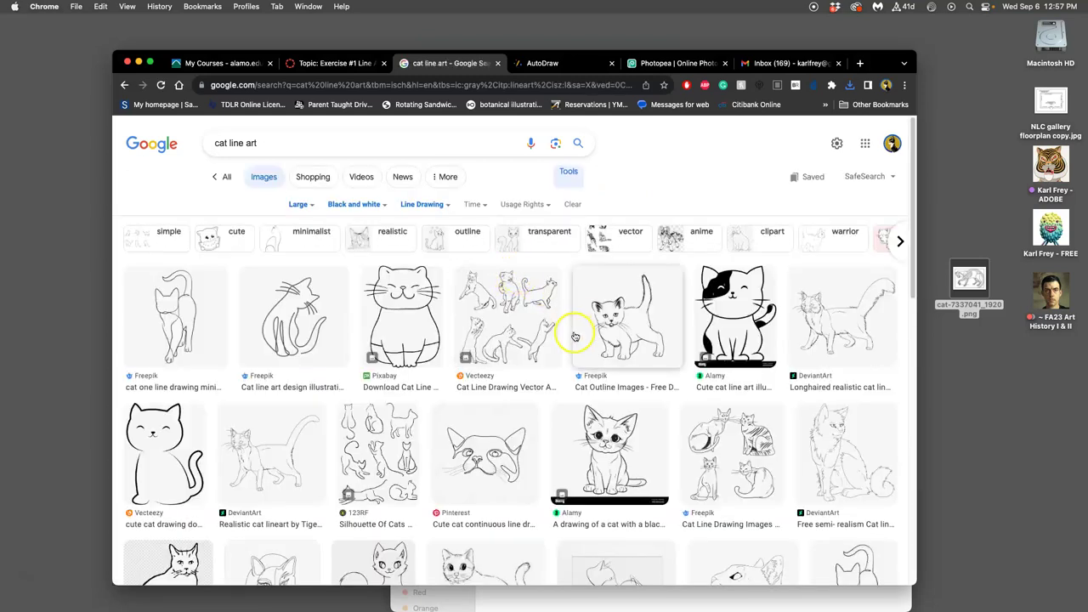
Step: Browse the filtered cat drawings and preview Freepik's "Abstract minimalist cat one line art simple art" image
scroll(585, 343, down, 5)
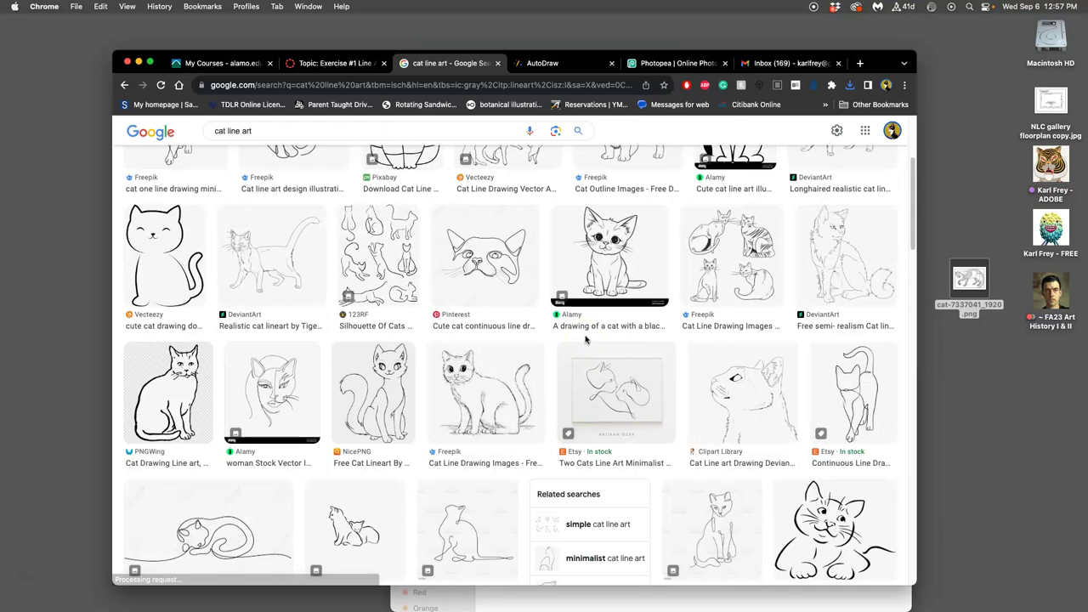
scroll(585, 340, down, 2)
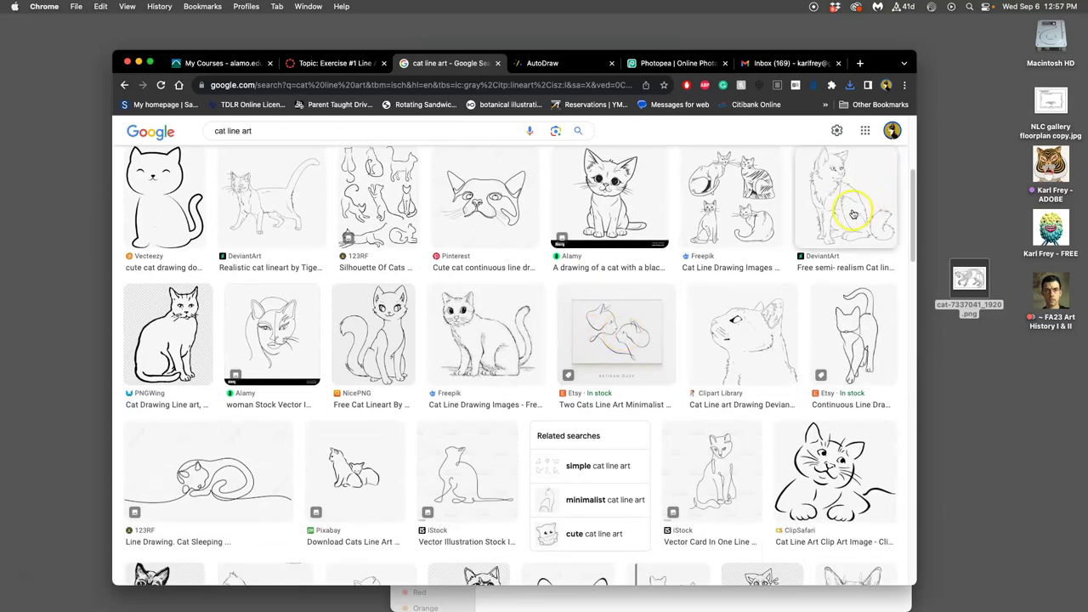
scroll(728, 247, down, 5)
scroll(728, 253, down, 10)
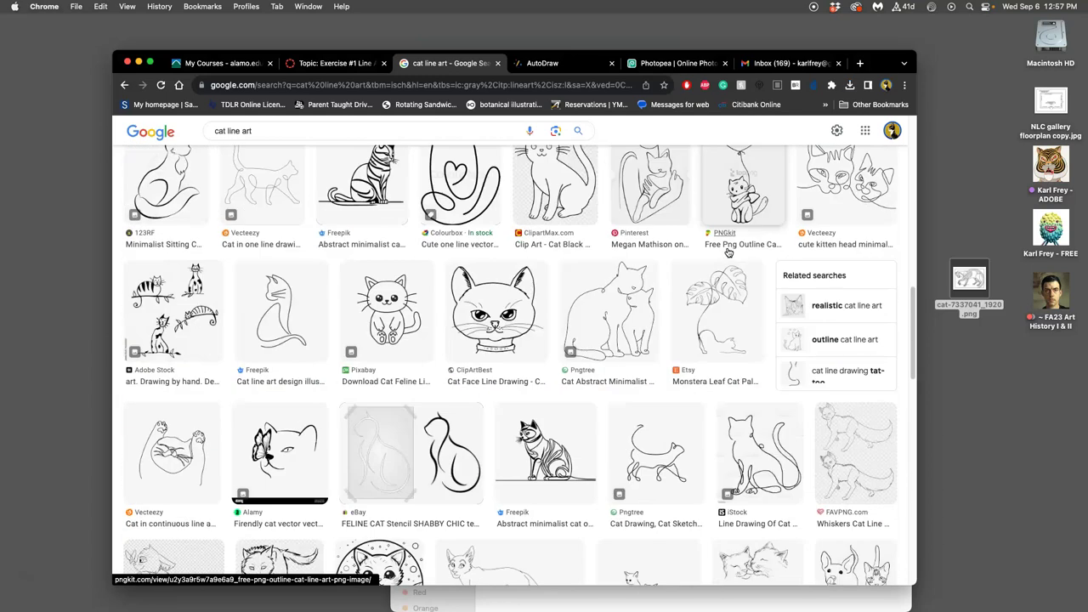
scroll(727, 253, down, 3)
click(567, 347)
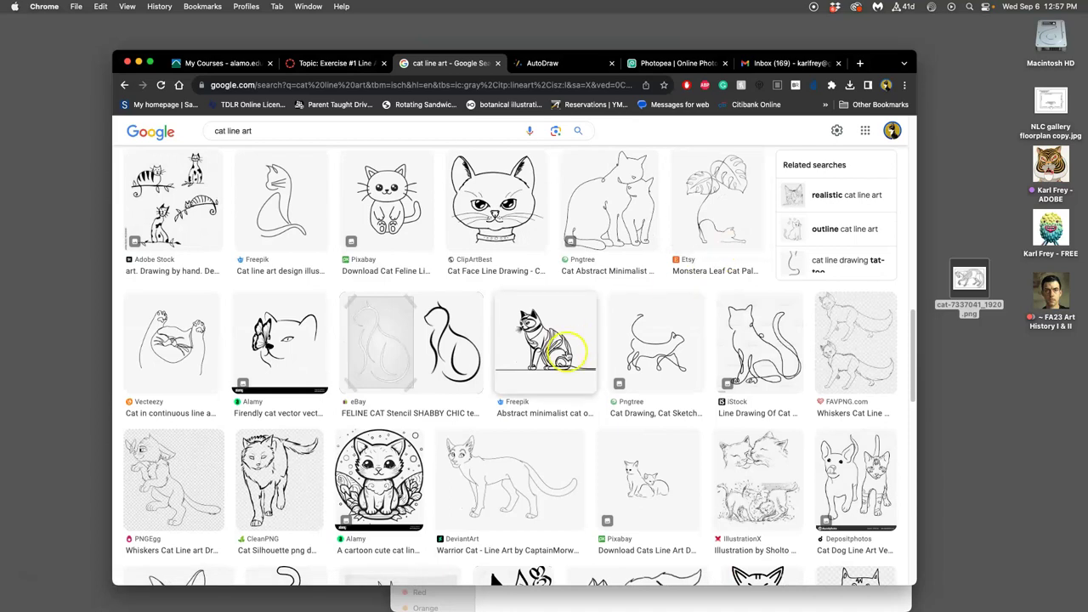
click(755, 326)
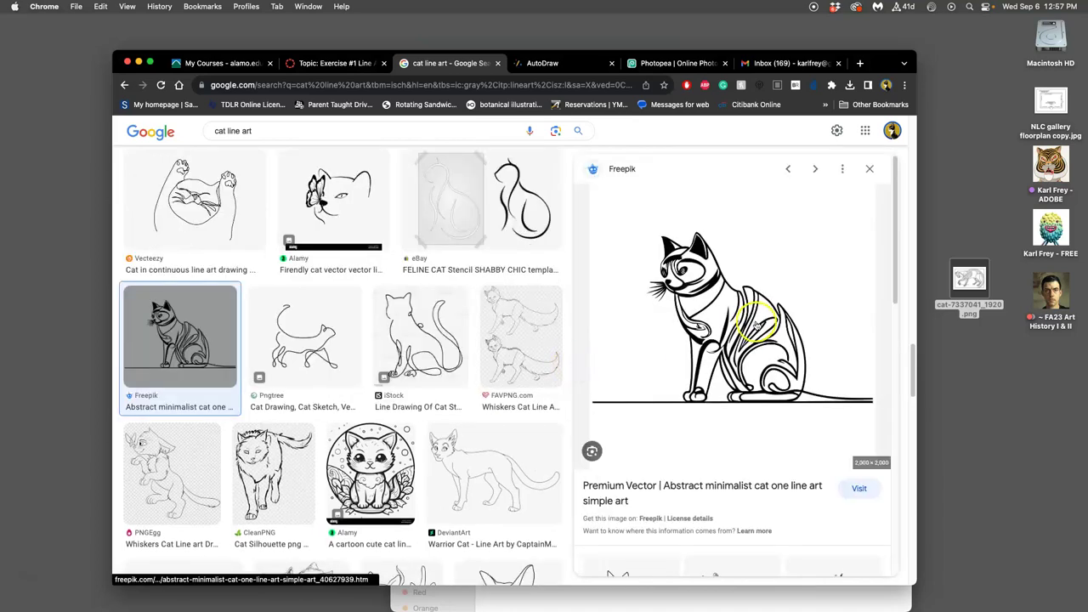
click(870, 467)
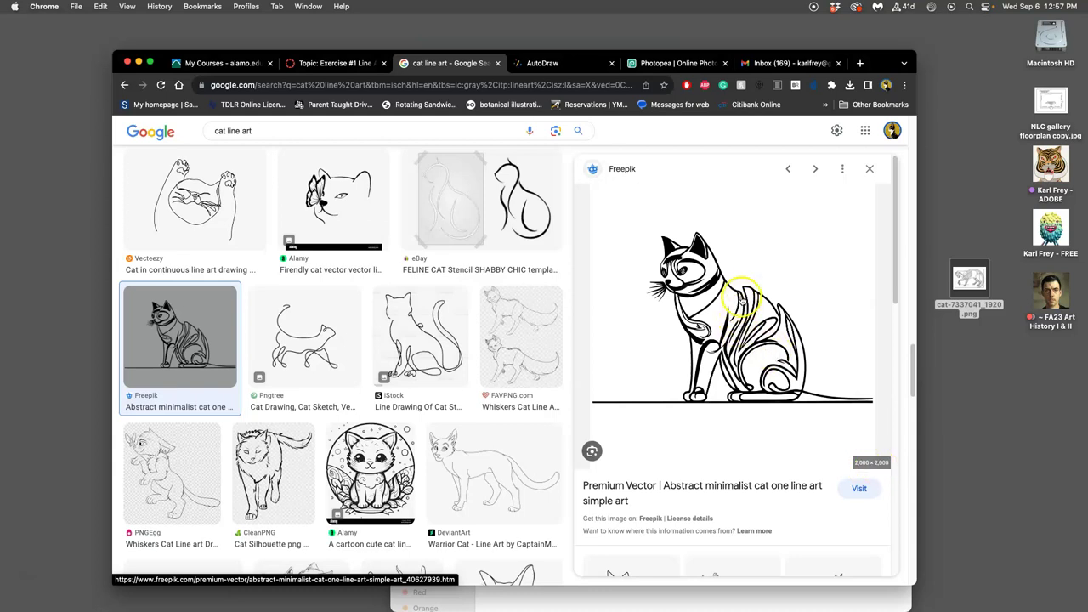
Step: Save the previewed Freepik cat image to the desktop and dismiss the Google Lens image search
drag(757, 293, 858, 222)
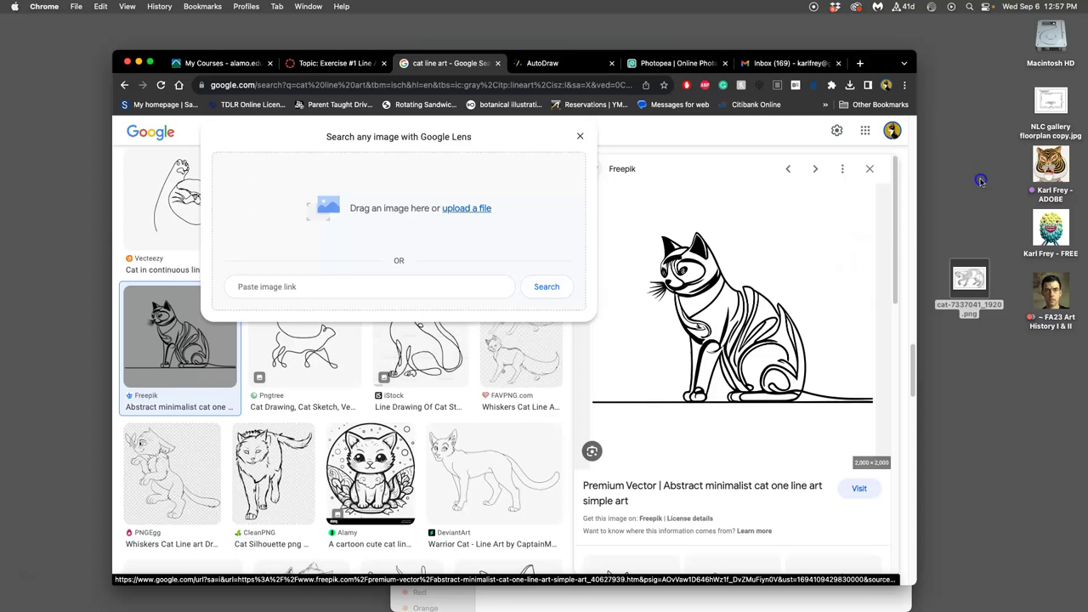
drag(969, 176, 966, 179)
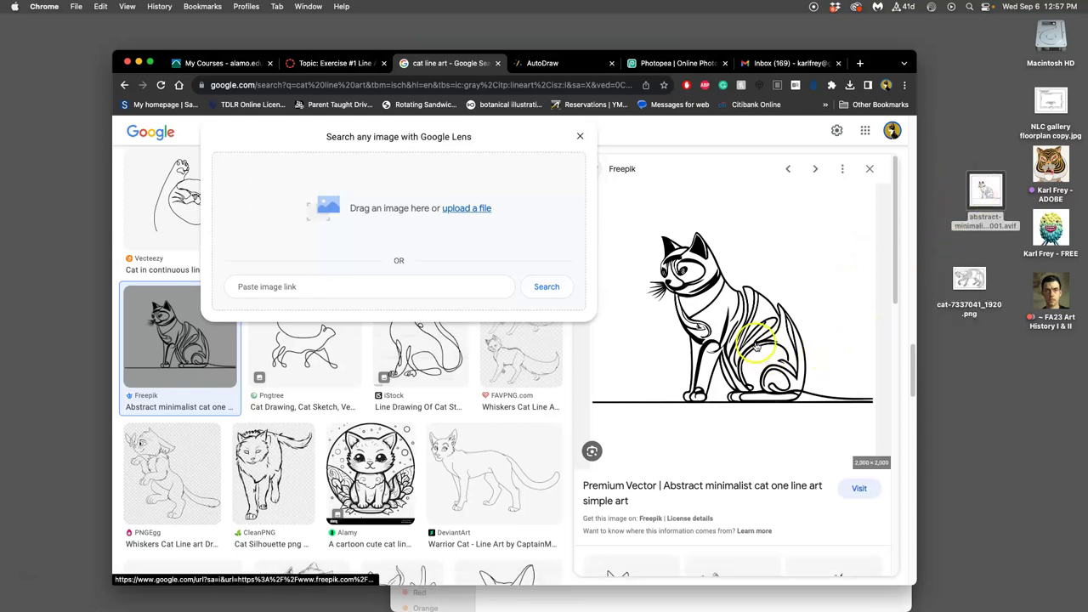
click(580, 139)
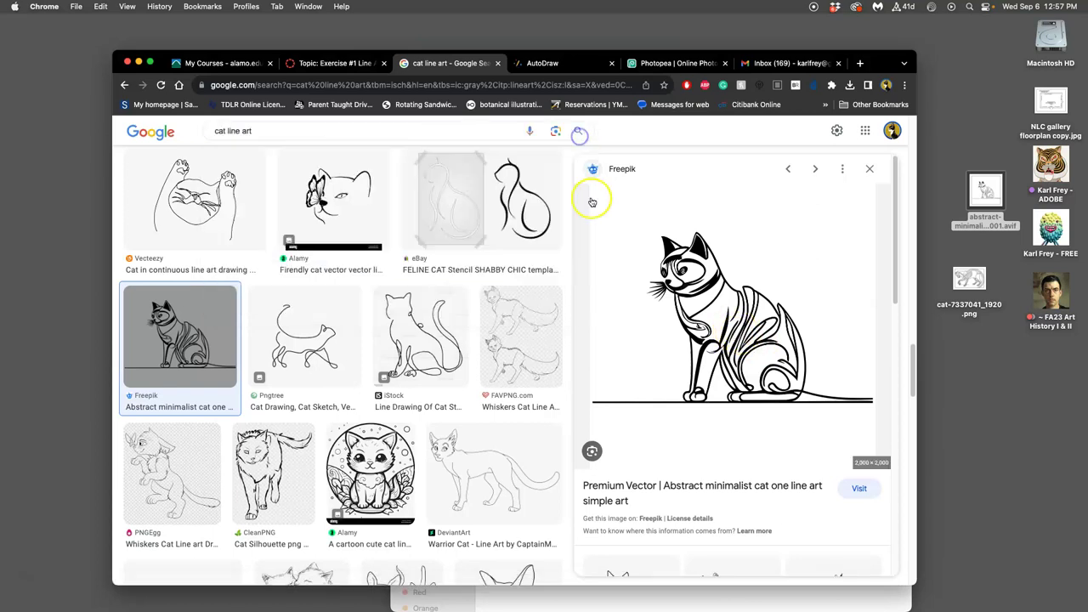
Step: Open the Freepik cat image in a new browser tab and examine its line detail at full size
right_click(714, 299)
click(757, 403)
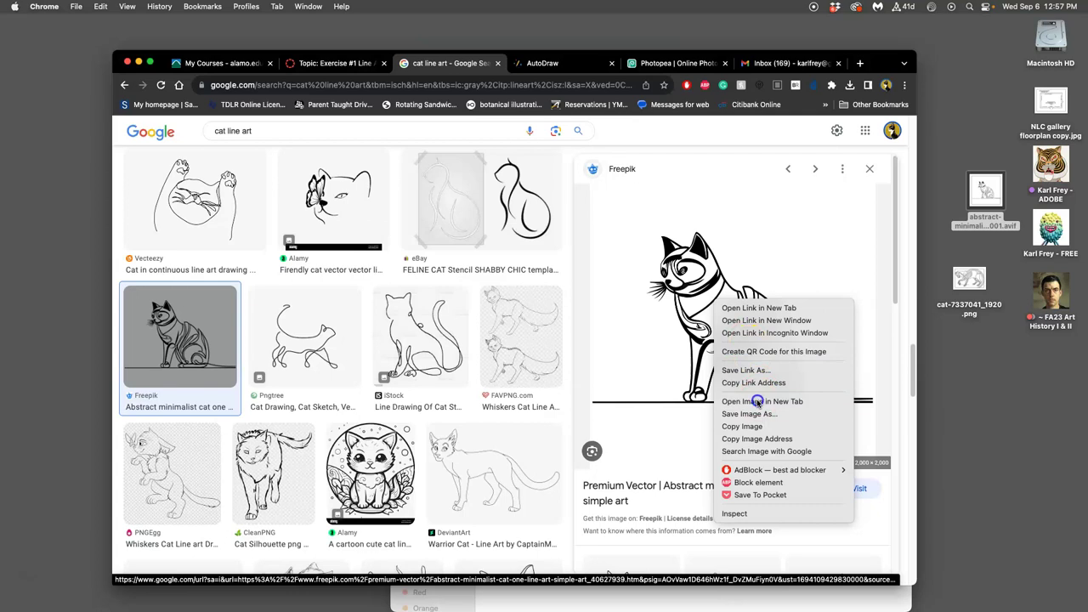
click(493, 64)
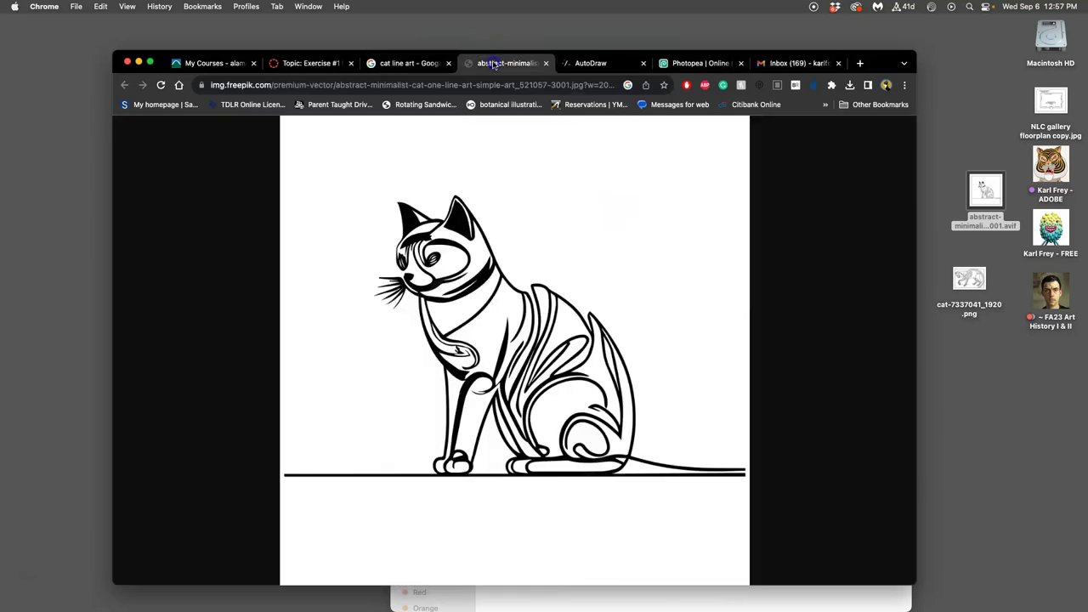
click(504, 274)
scroll(502, 277, down, 10)
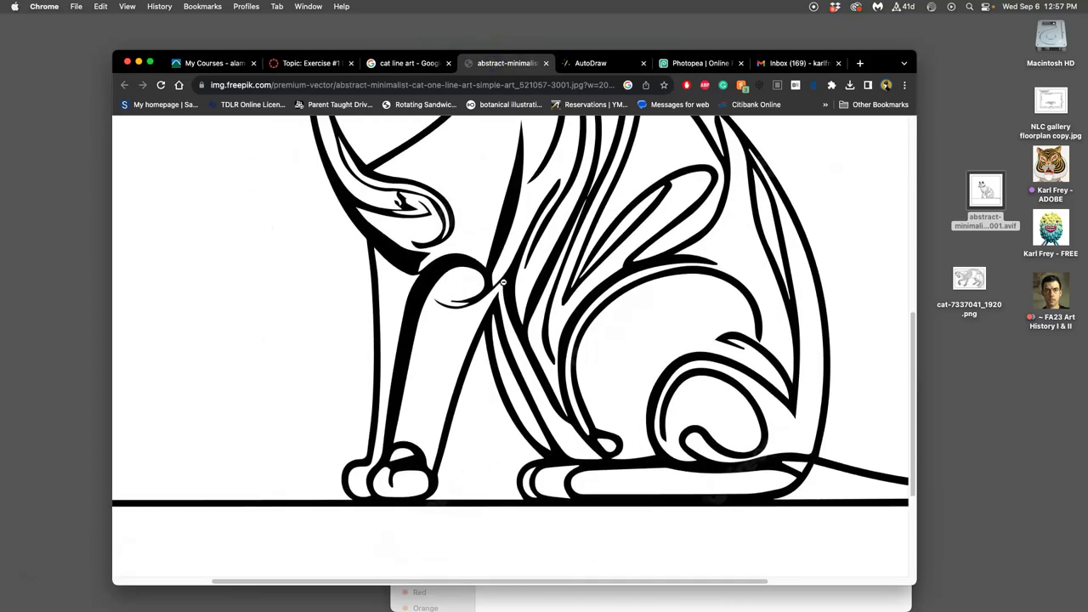
scroll(494, 285, up, 10)
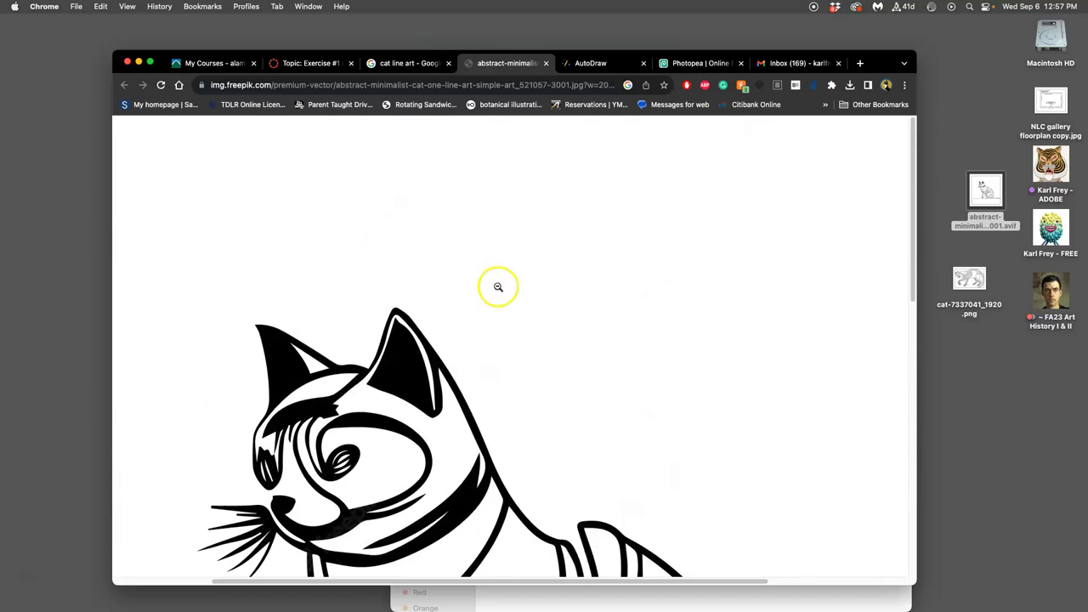
Step: Examine the lower part of the enlarged Freepik cat drawing and save this full-size version to the desktop
scroll(499, 286, down, 5)
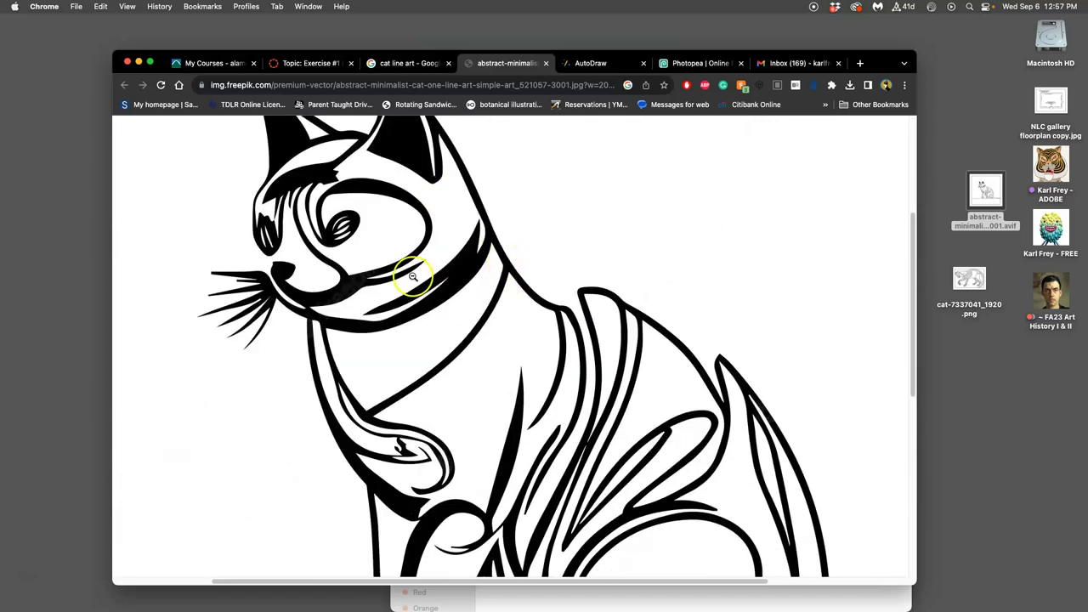
click(876, 104)
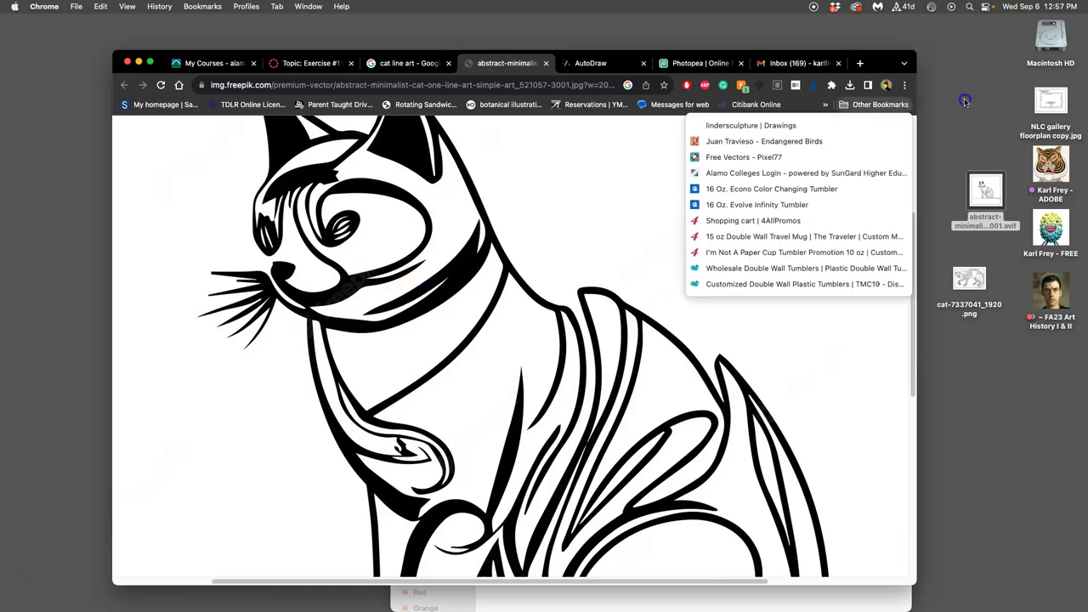
drag(965, 101, 965, 101)
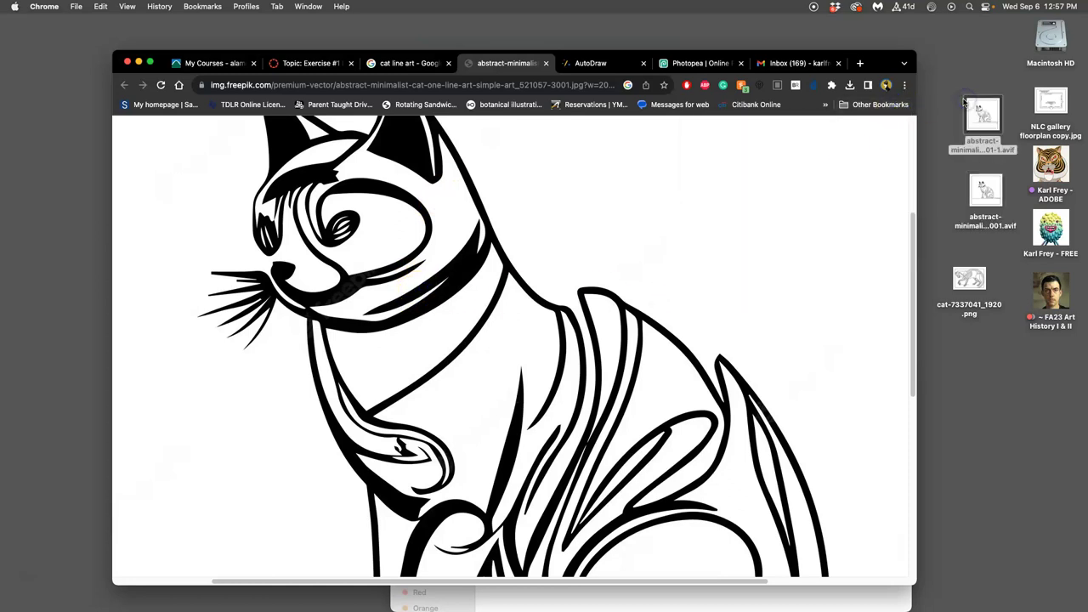
Step: Move the earlier desktop copy of the Freepik cat image to the Trash and close the full-size image's browser tab
right_click(1002, 174)
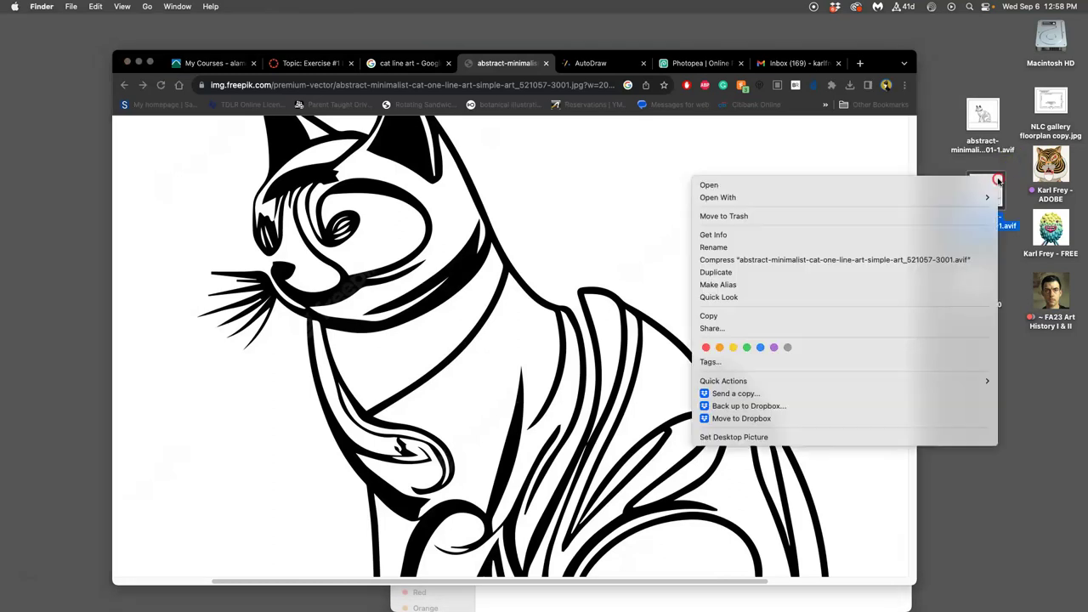
click(840, 223)
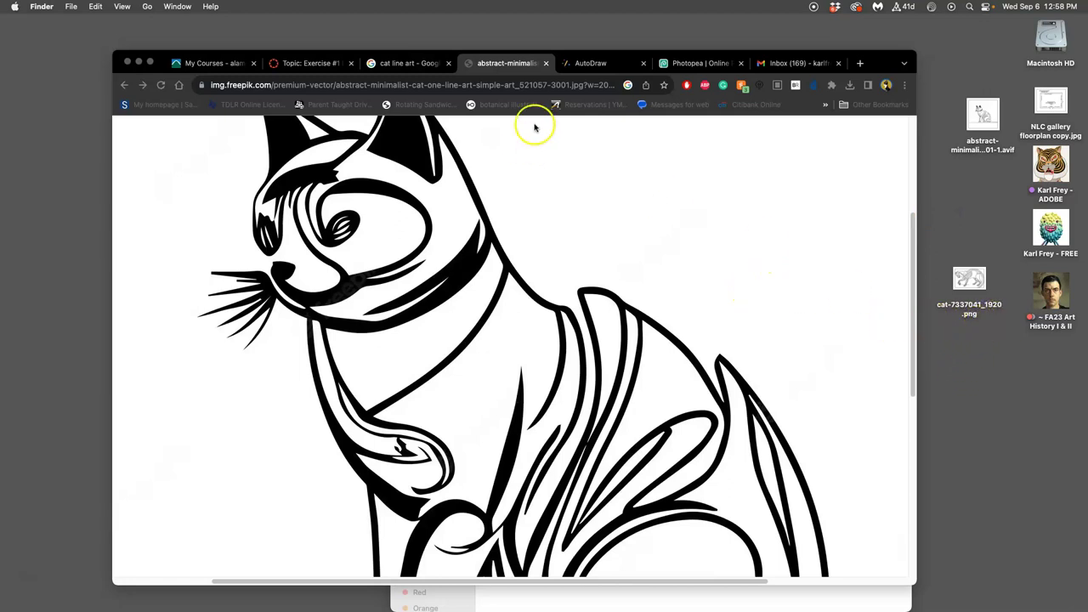
click(546, 63)
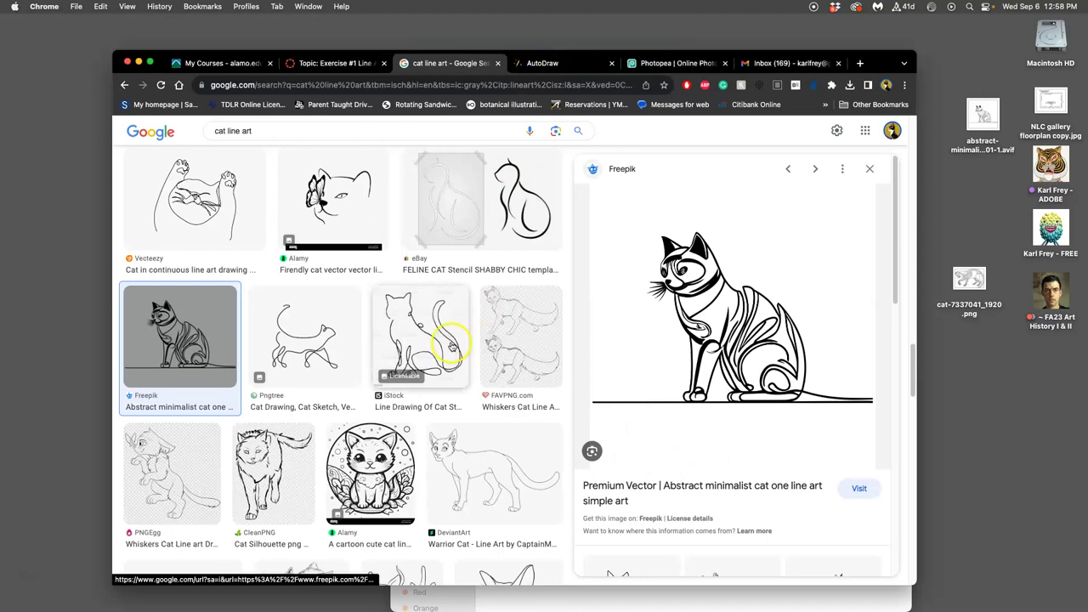
Step: Preview MasterBundles' "5 Cats Editable Vector Illustration Bundle Set" cat from the search results and open the image in a new browser tab
scroll(452, 340, down, 5)
scroll(452, 342, down, 10)
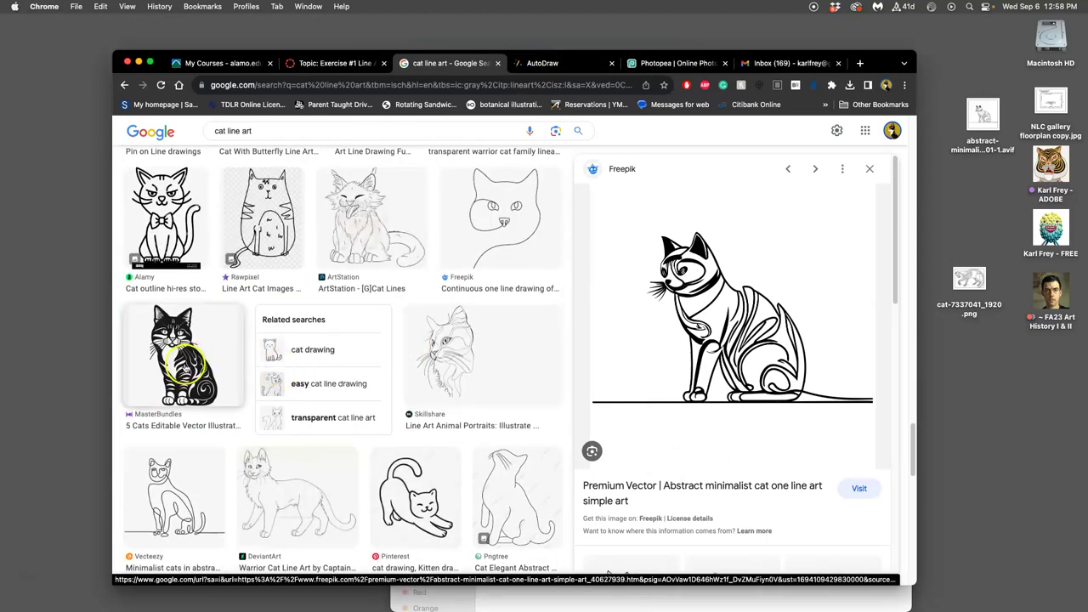
click(182, 355)
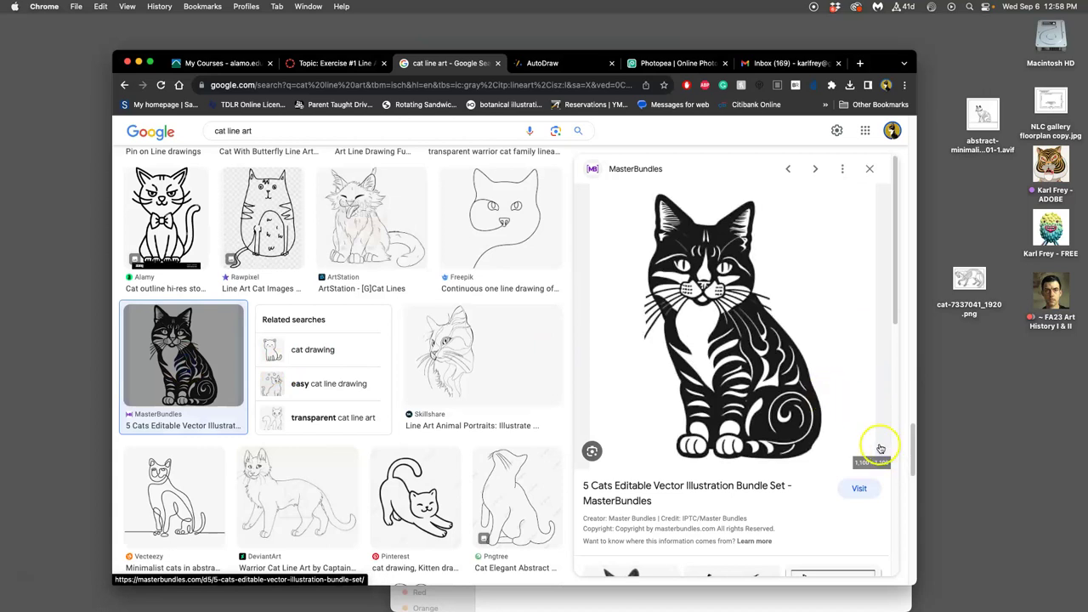
right_click(761, 364)
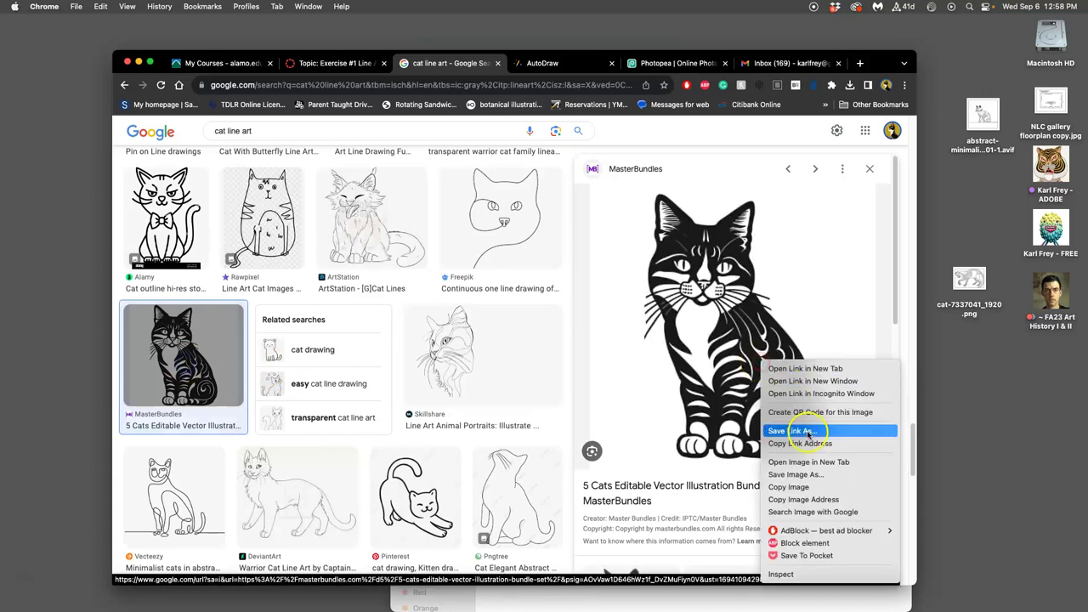
click(812, 463)
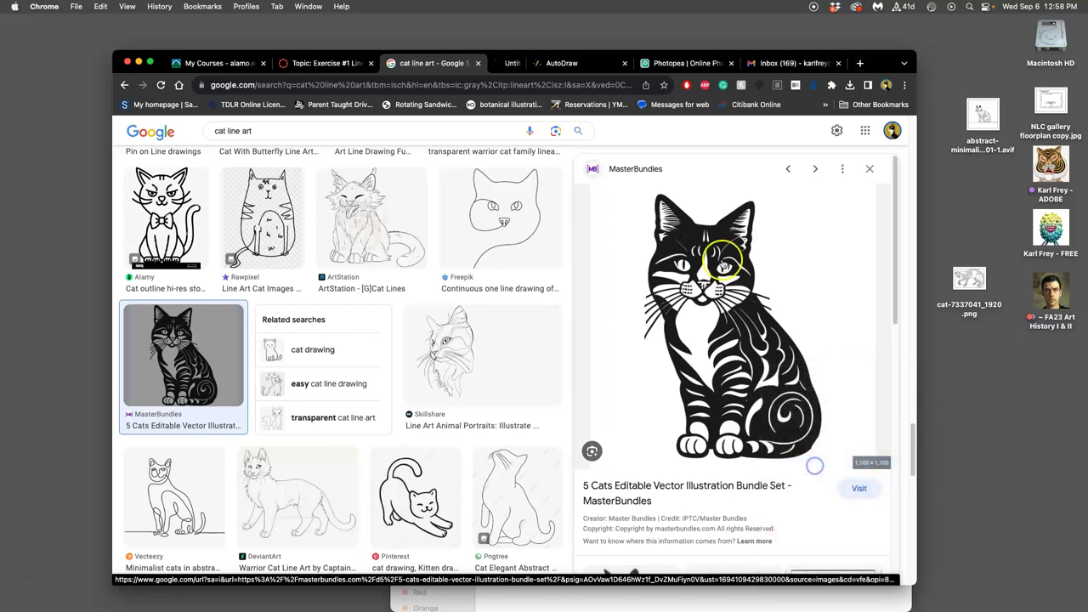
click(508, 63)
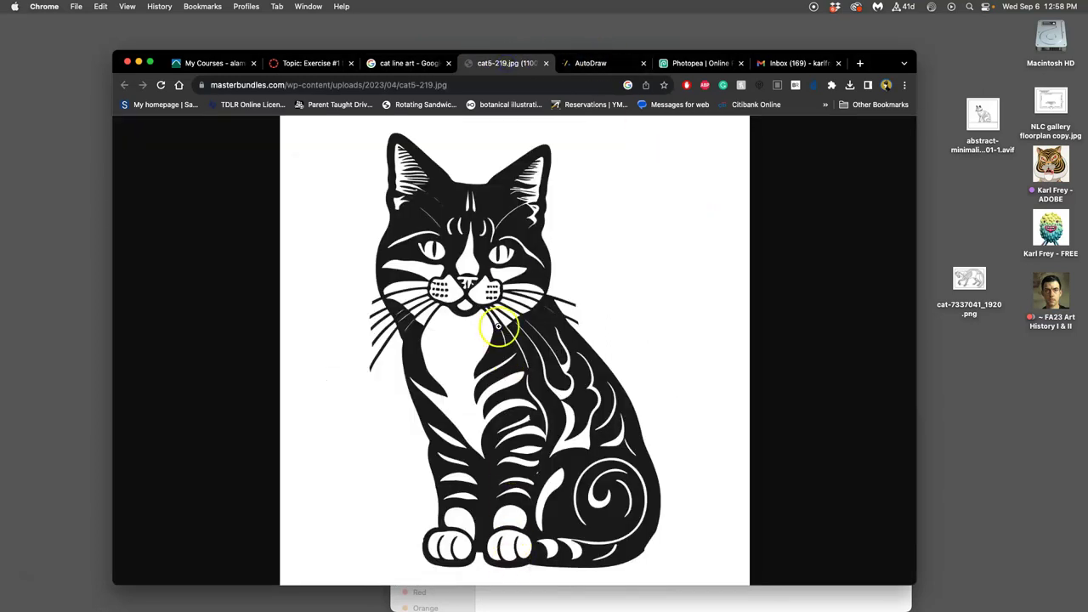
Step: Save the enlarged MasterBundles cat image to the desktop and close the image, Google search and AutoDraw tabs
click(499, 331)
drag(545, 311, 969, 208)
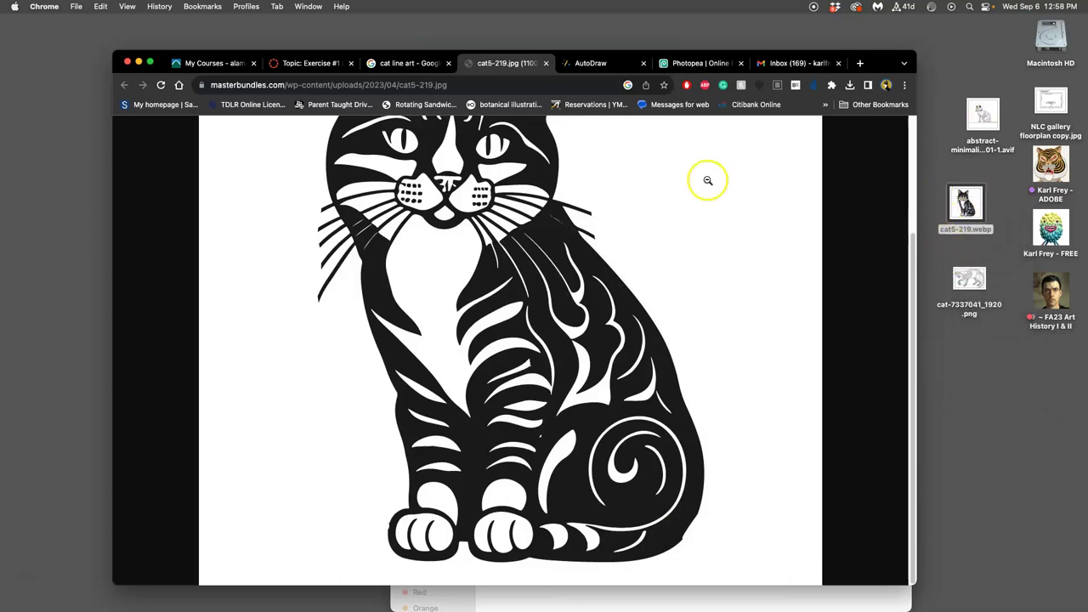
click(449, 63)
click(448, 63)
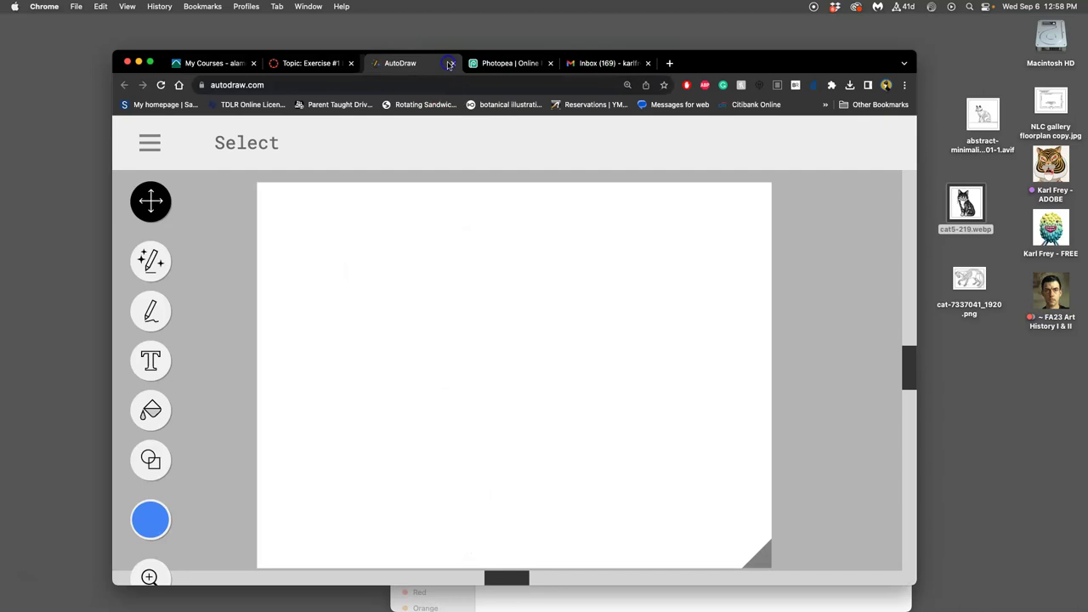
click(448, 63)
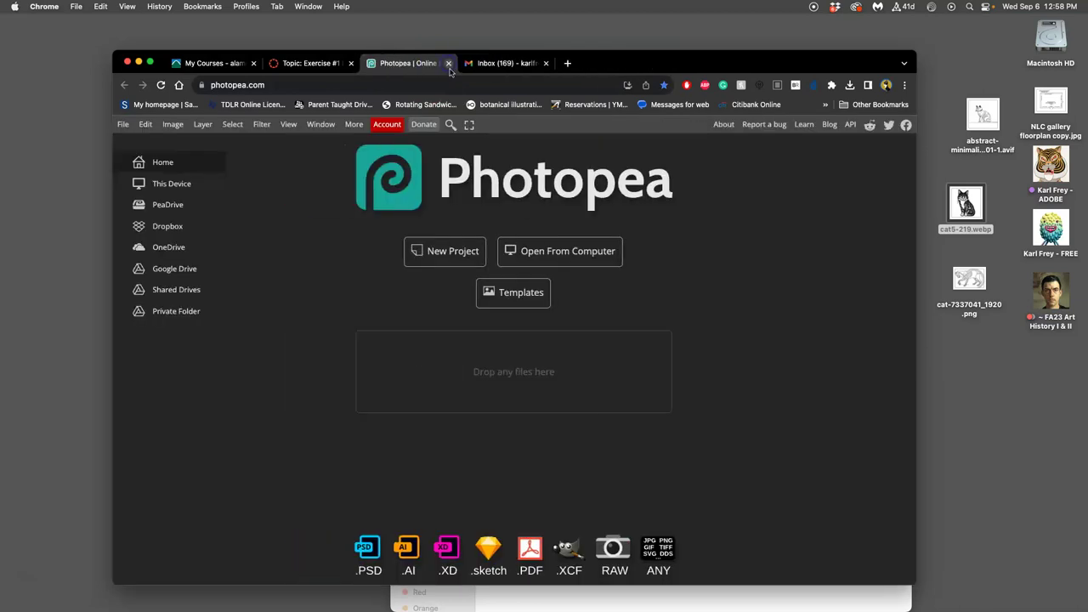
Step: Bring up step 3 of the exercise instructions and move cat-7337041_1920.png and cat5-219.webp from the desktop into the FREE folder
click(313, 63)
scroll(493, 391, down, 10)
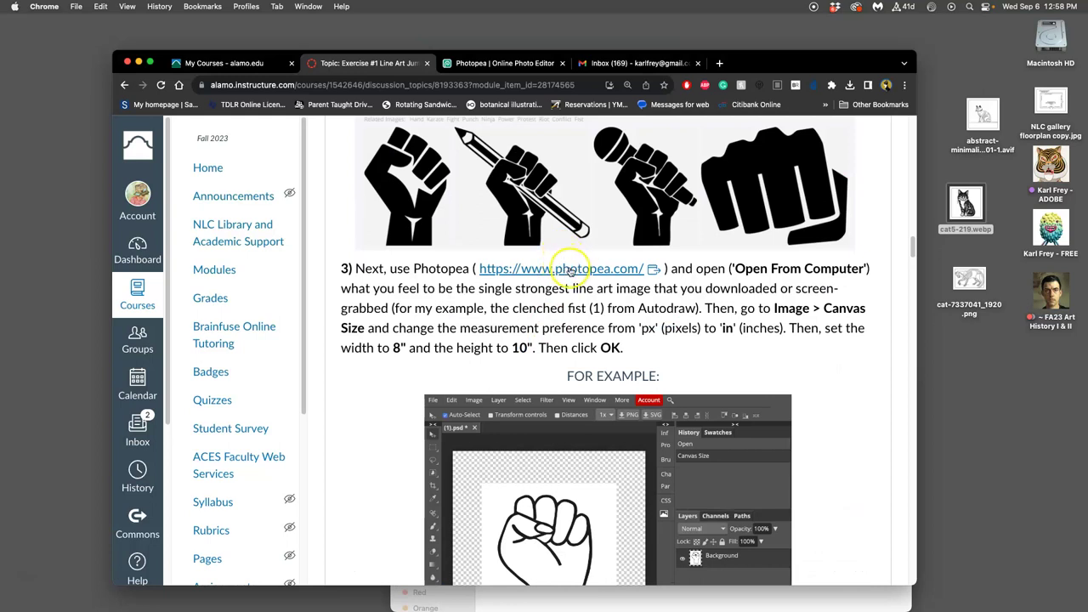
click(551, 597)
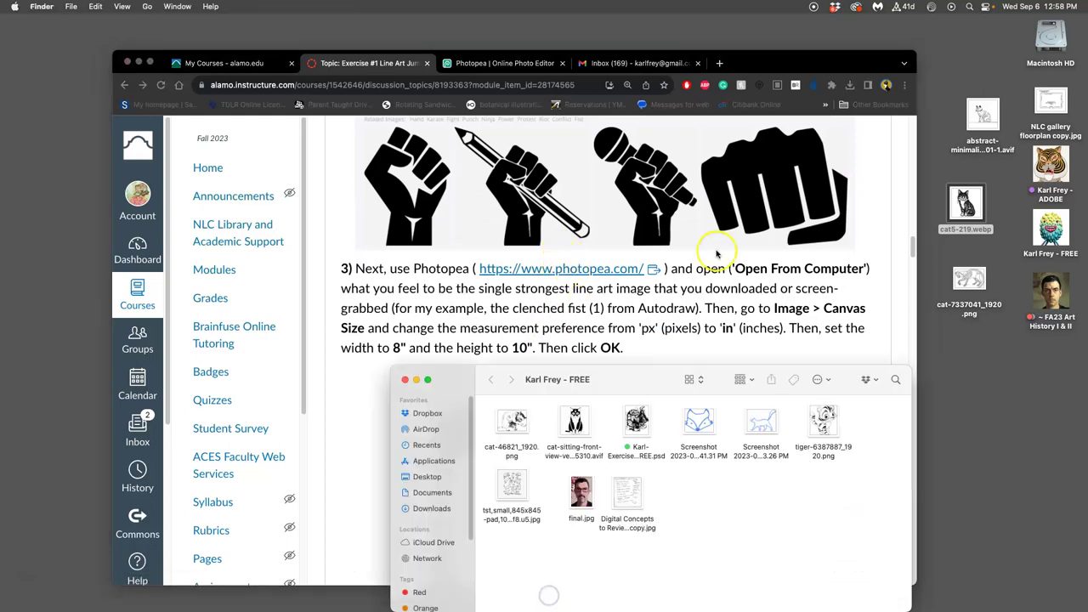
drag(631, 382, 641, 235)
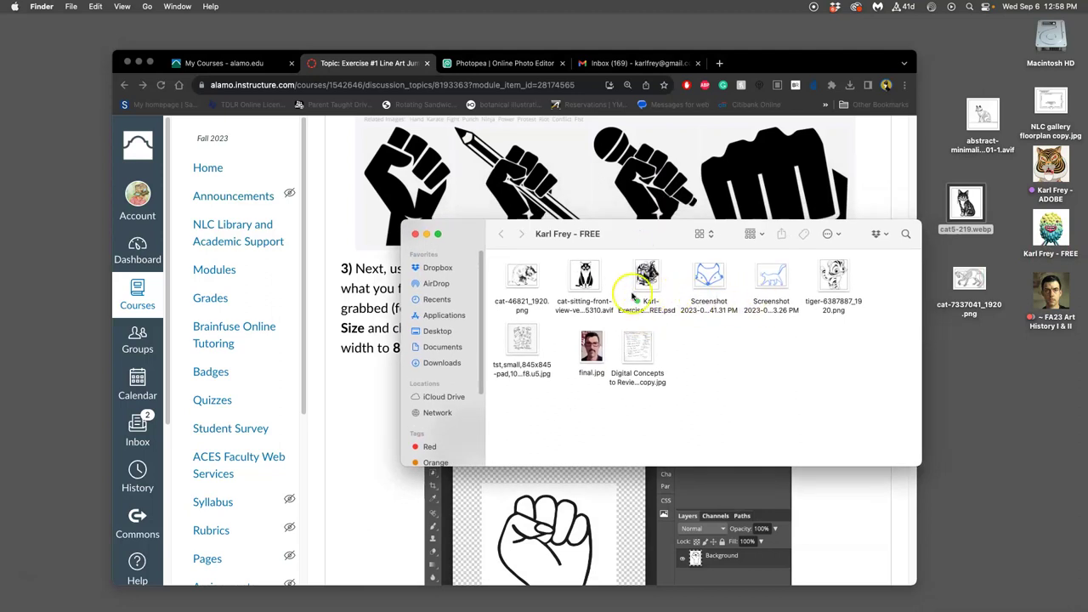
drag(968, 281, 723, 356)
drag(966, 204, 788, 357)
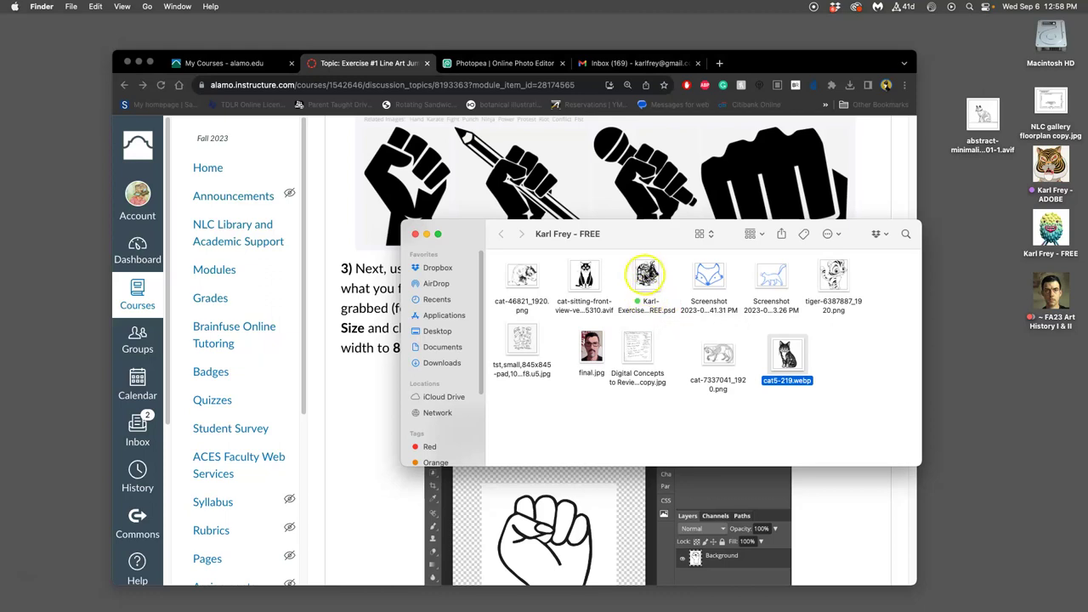
Step: Open the layered exercise PSD from the FREE folder in Photoshop to view the composite, and close it
double_click(647, 274)
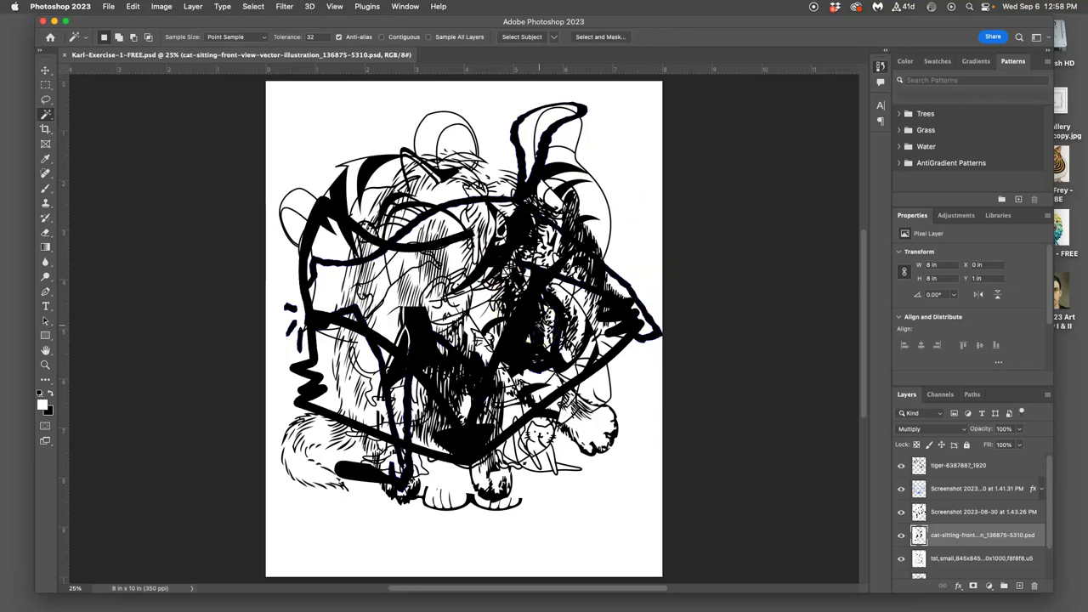
click(49, 10)
click(61, 127)
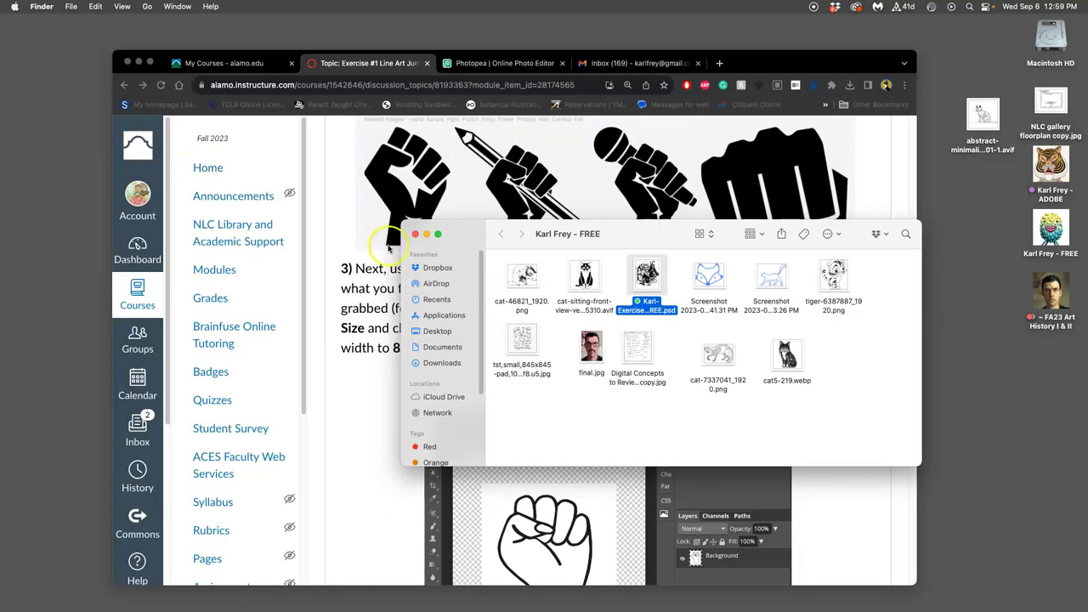
click(579, 406)
double_click(647, 278)
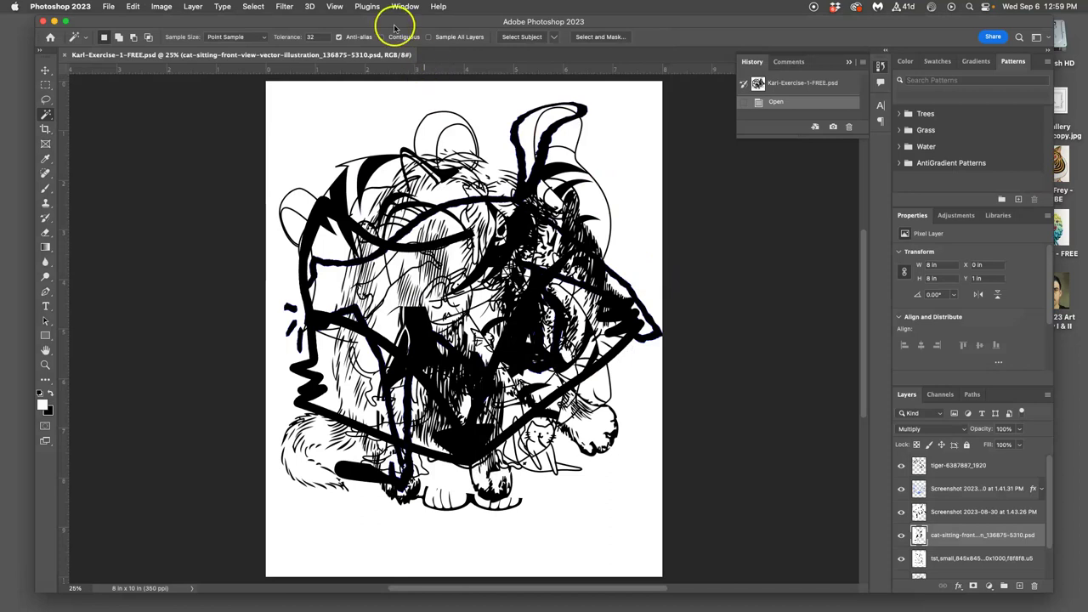
click(440, 6)
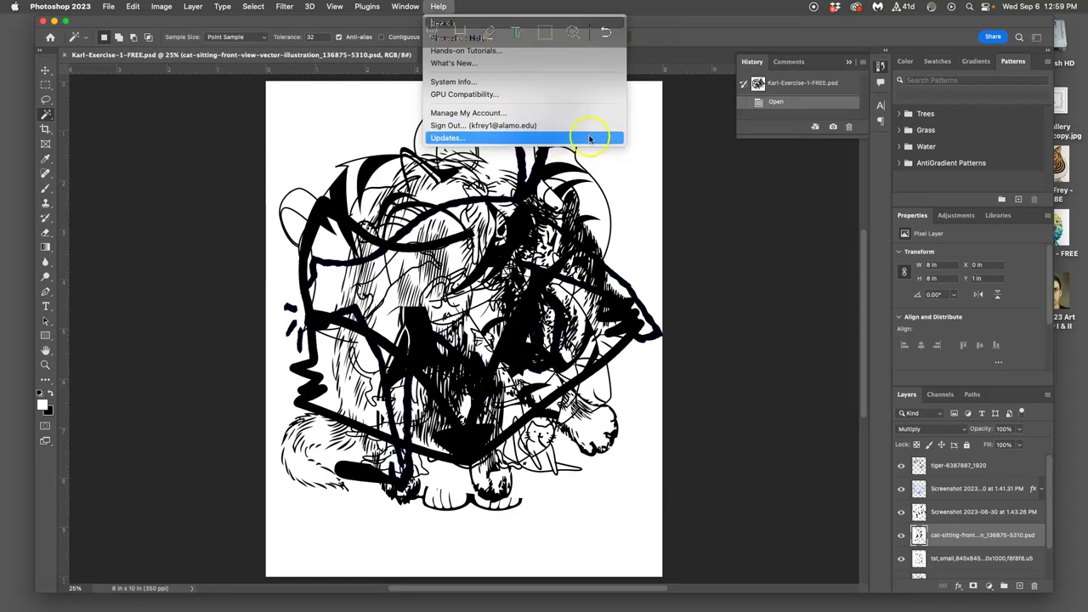
click(373, 148)
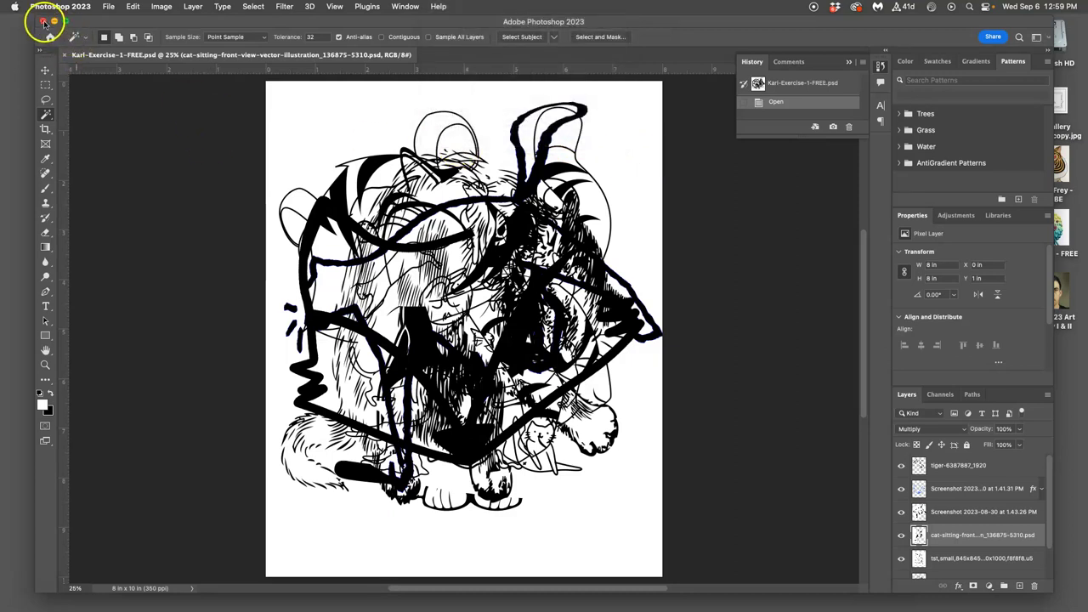
click(43, 23)
click(542, 272)
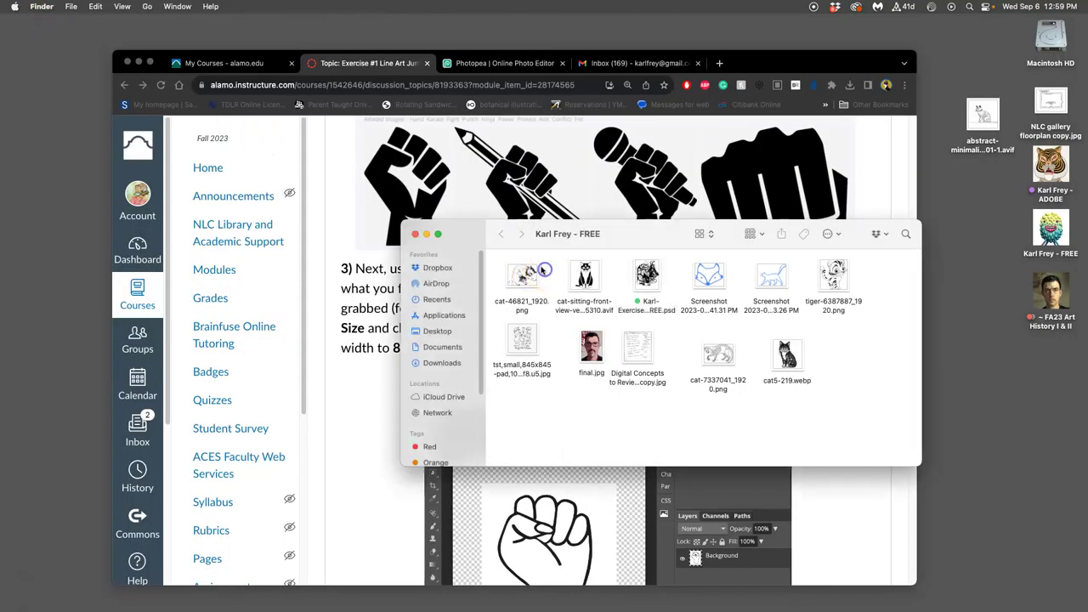
Step: Move the Finder folder aside and open photopea.com from the link in step 3 of the exercise instructions
drag(555, 247, 796, 334)
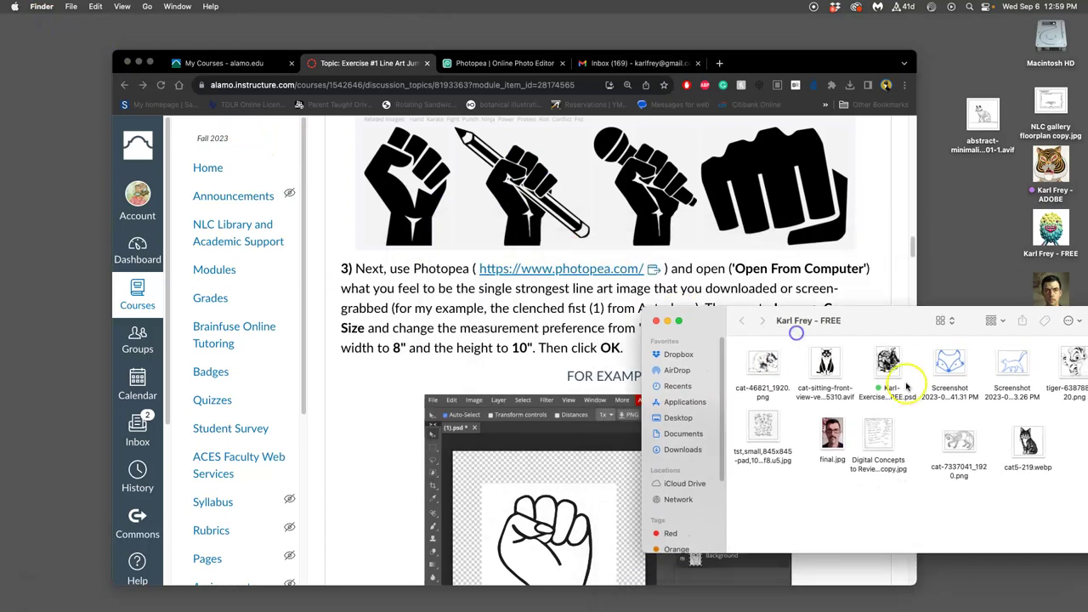
click(521, 64)
click(388, 64)
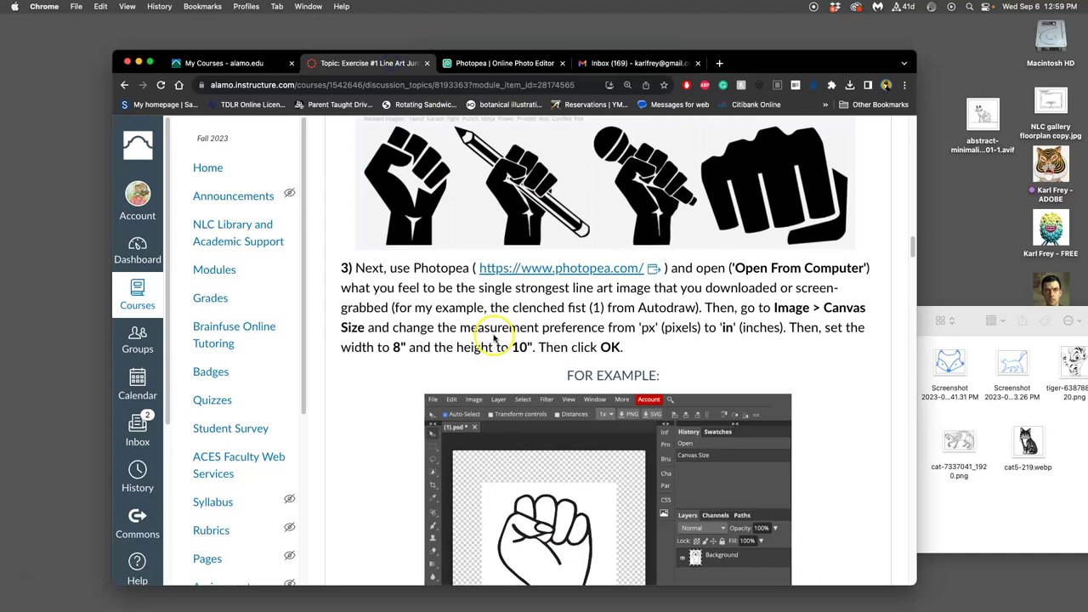
scroll(499, 339, down, 2)
click(527, 211)
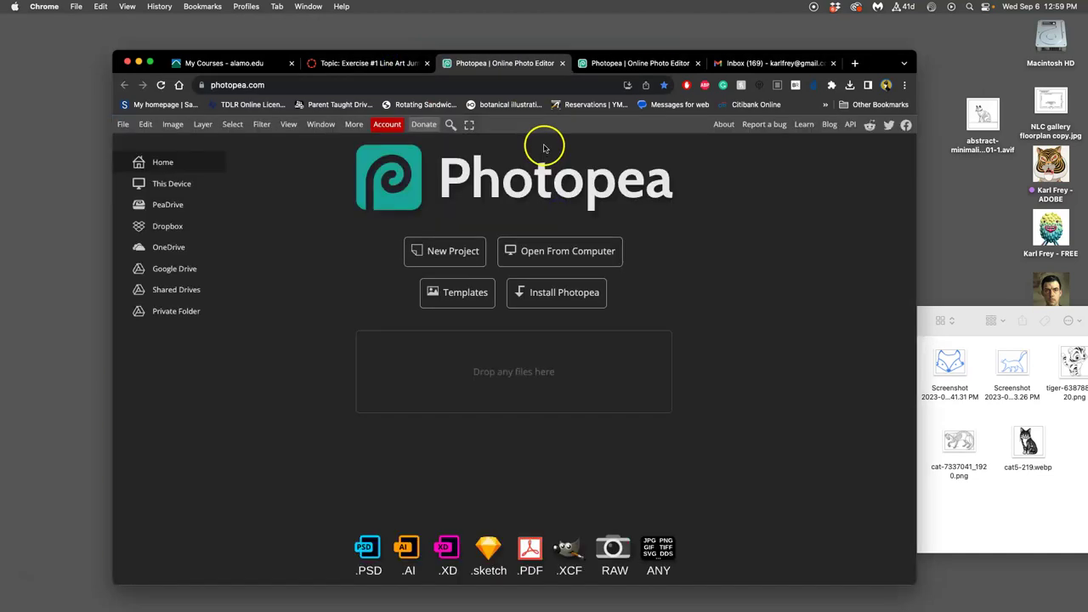
Step: Load the exercise PSD from the Finder folder into Photopea and close that browser tab
click(978, 413)
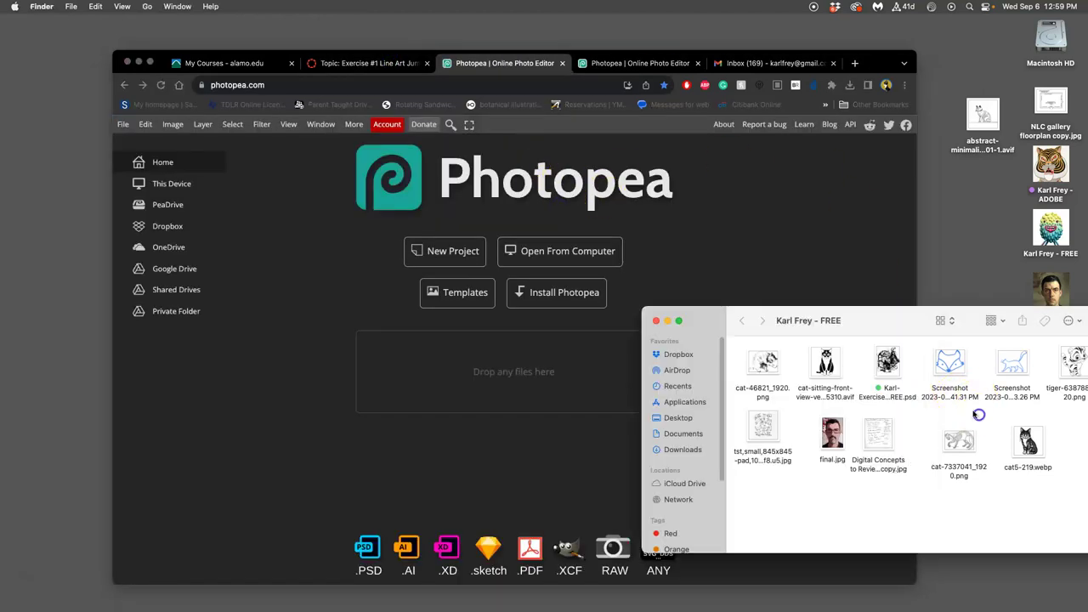
drag(891, 361, 544, 371)
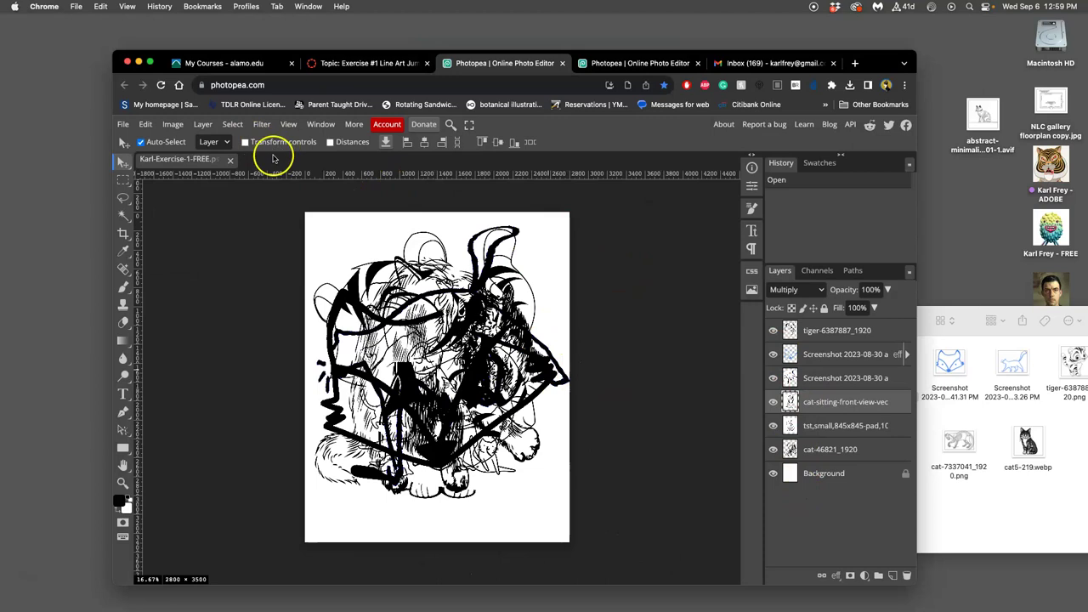
click(562, 63)
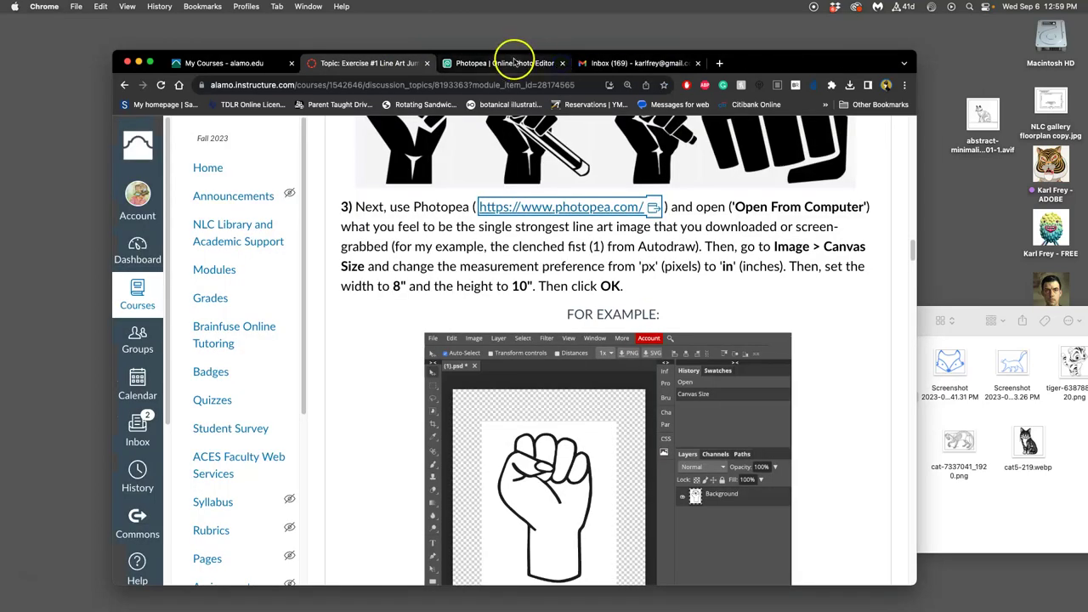
Step: In the remaining Photopea tab, open the exercise PSD from the computer's FREE folder on the desktop
click(514, 64)
click(553, 253)
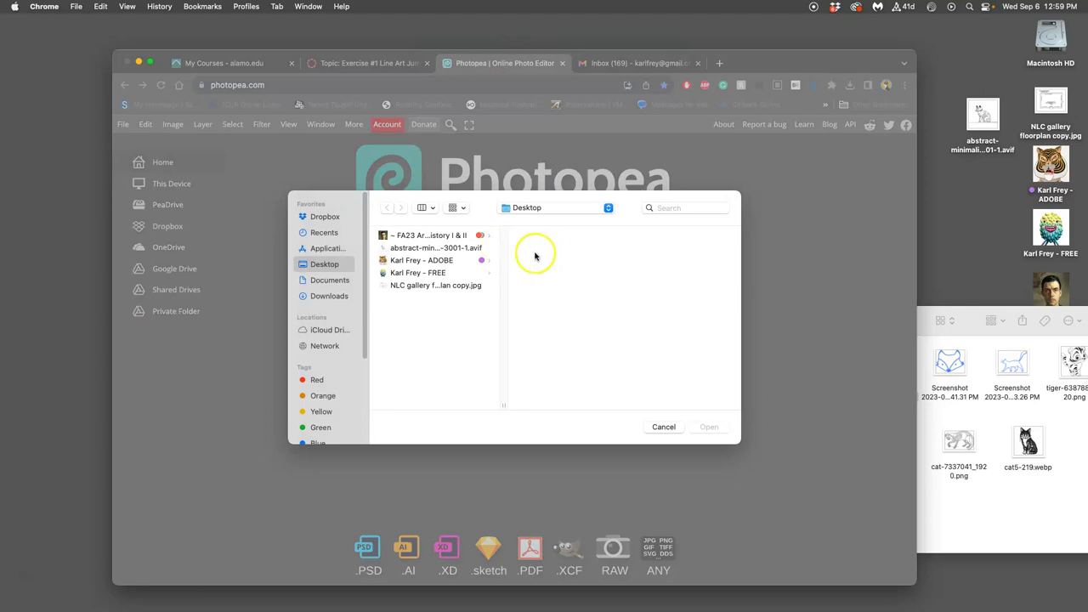
click(437, 273)
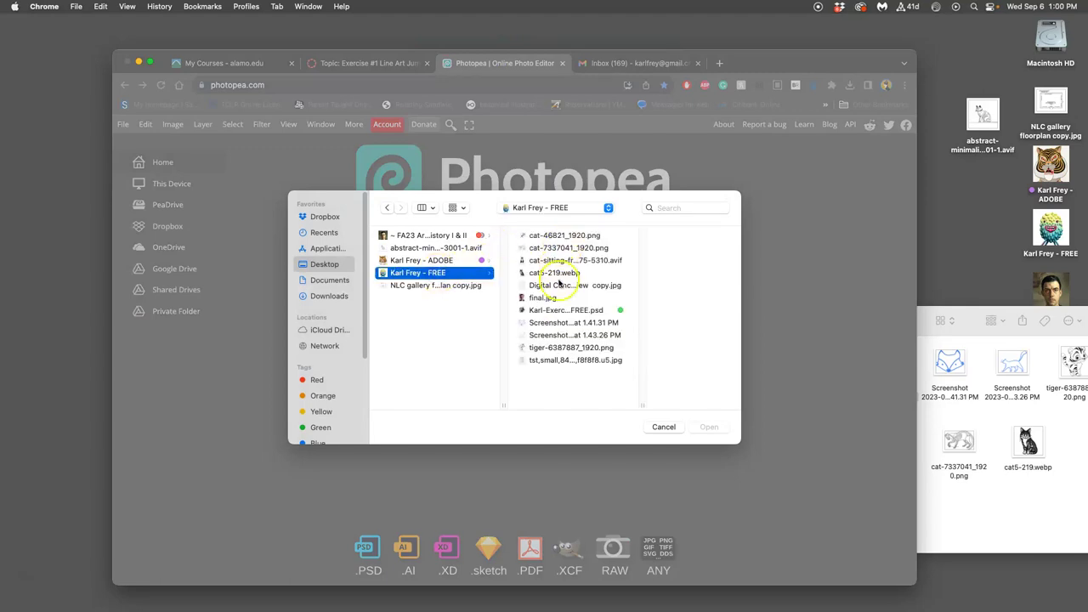
click(571, 310)
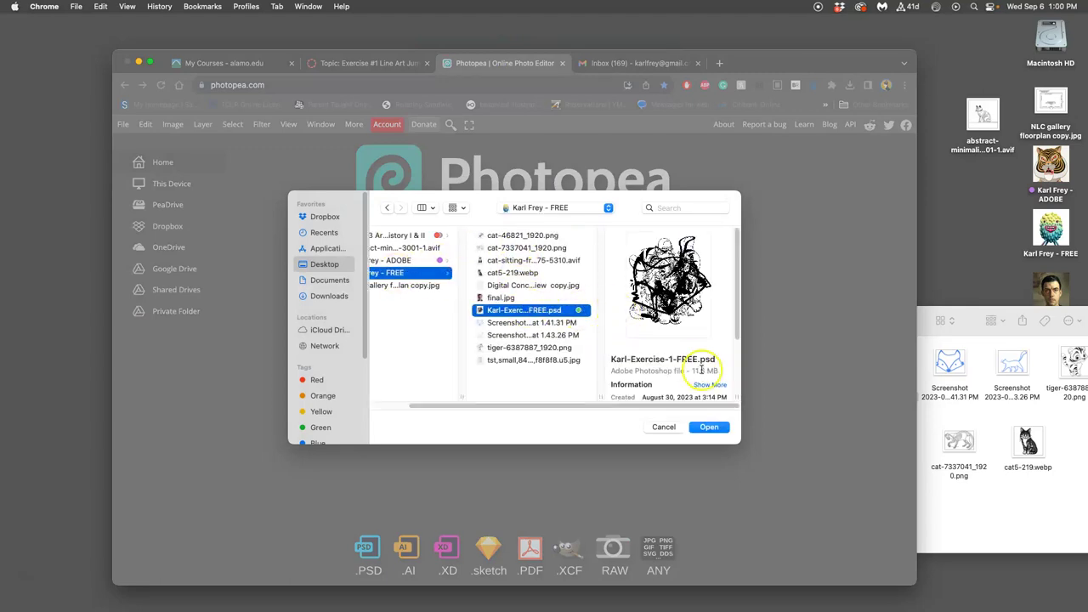
click(709, 427)
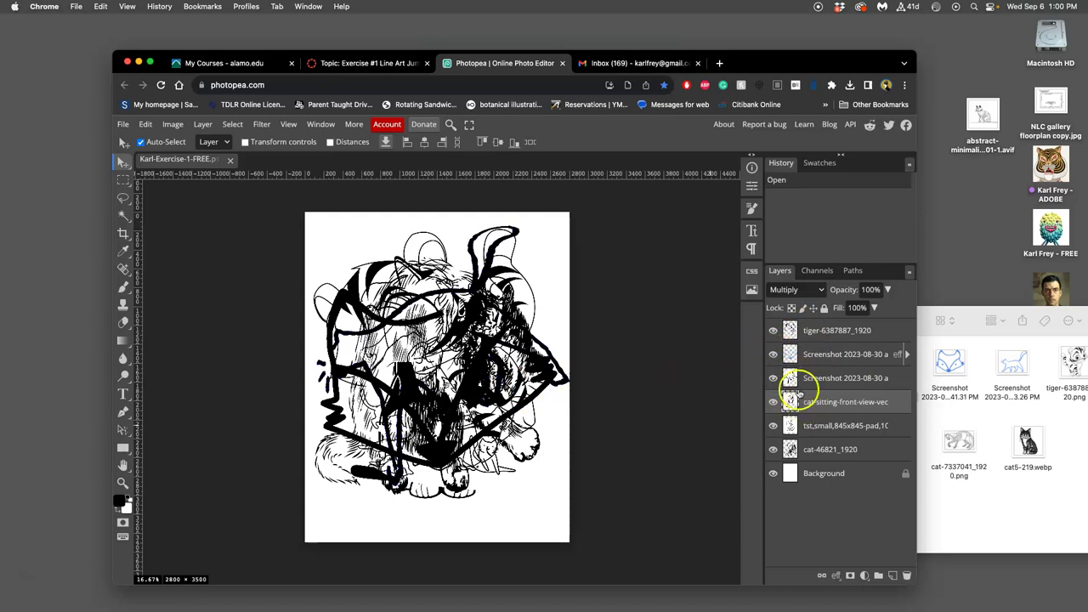
Step: Delete the two Screenshot 2023-08-30 layers from the cat composite
click(773, 354)
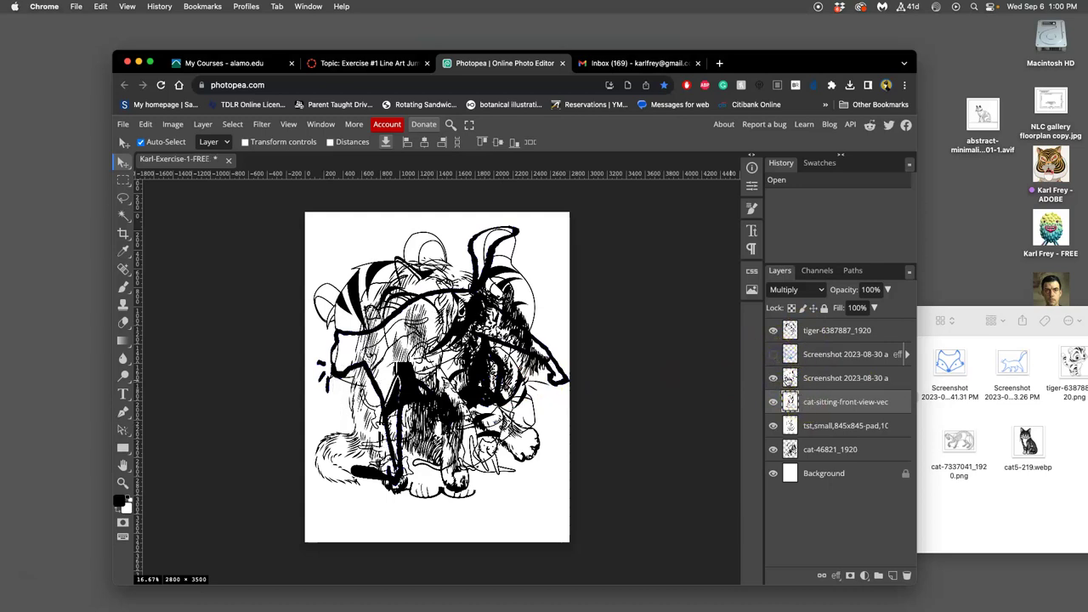
click(814, 357)
drag(821, 357, 906, 576)
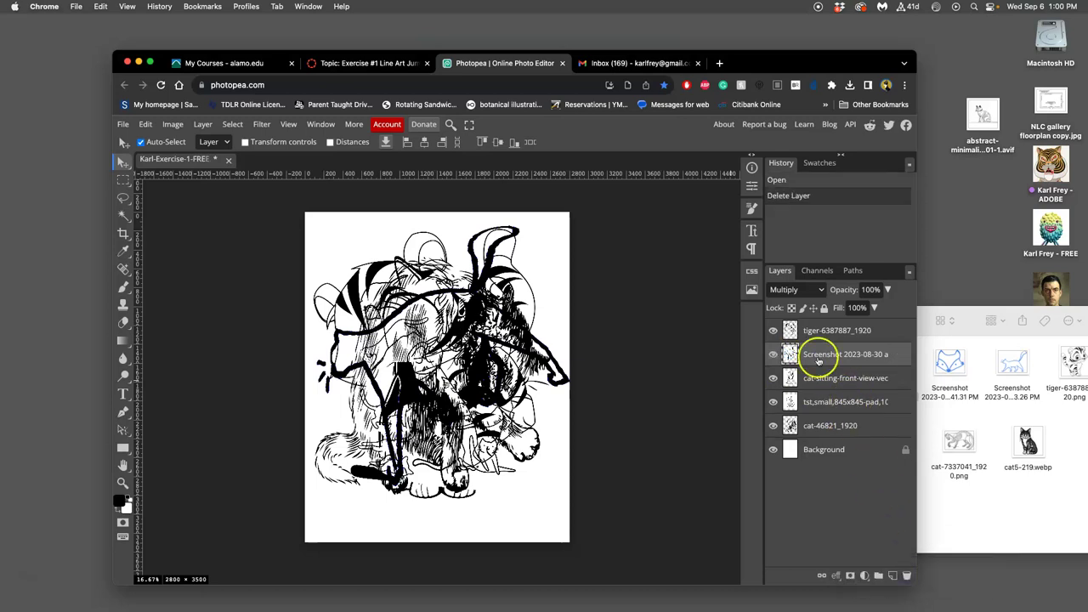
click(774, 331)
click(774, 331)
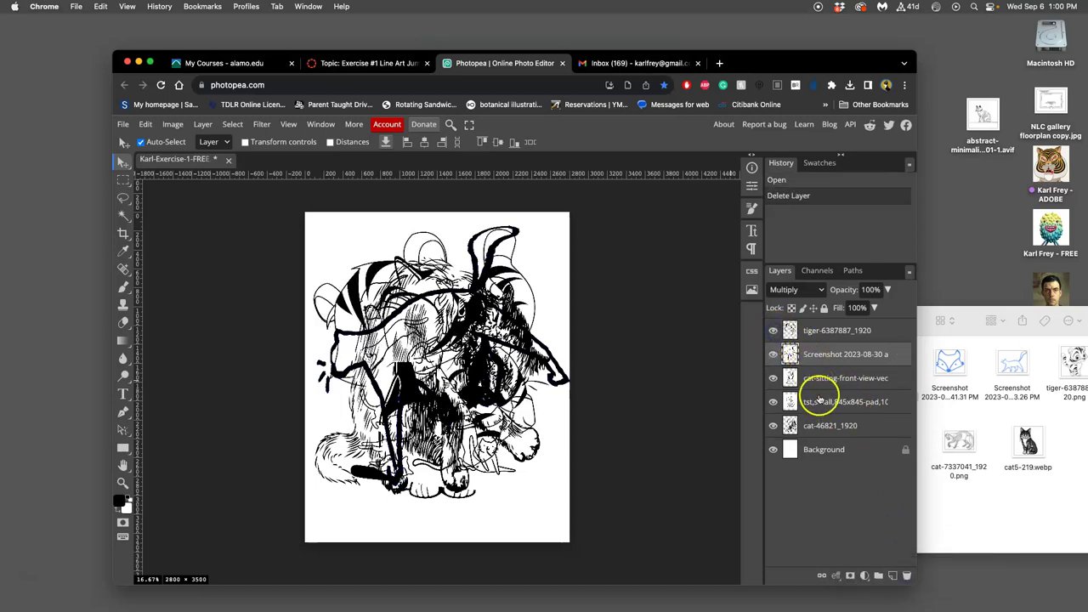
drag(821, 355, 907, 576)
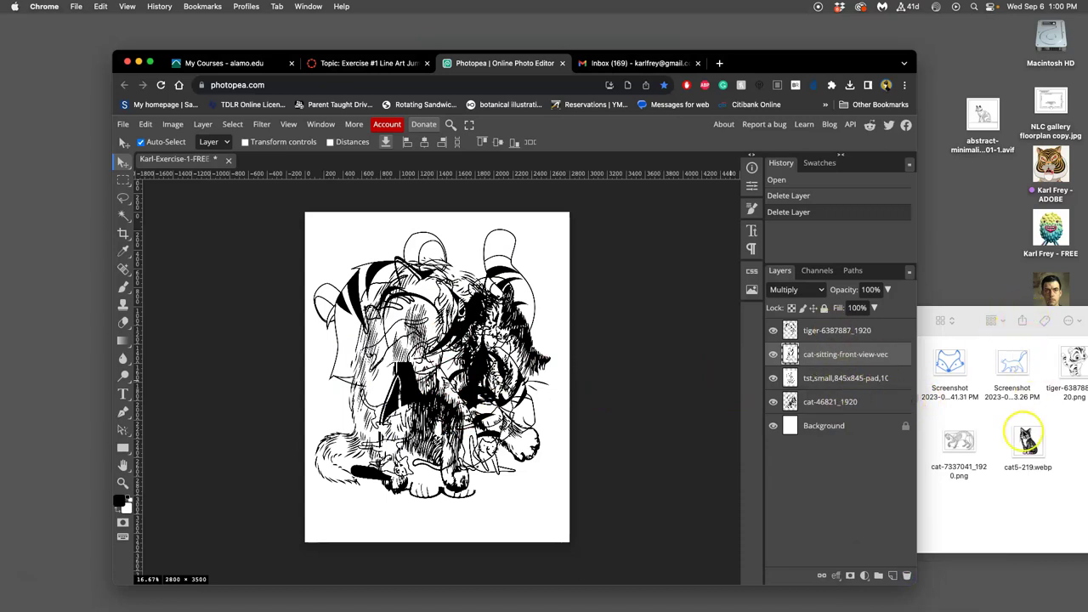
Step: Place cat-7337041_1920.png from the Finder folder into the composite, rotated about 35.7° and scaled to about 144% wide and 168% high
drag(960, 440, 438, 344)
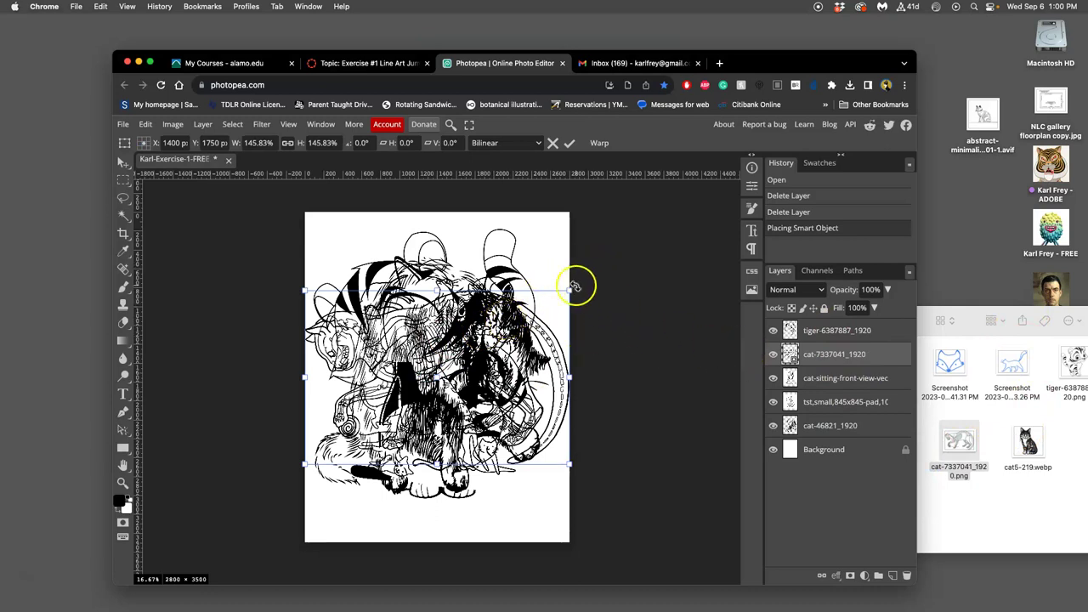
drag(579, 286, 586, 327)
drag(574, 385, 562, 349)
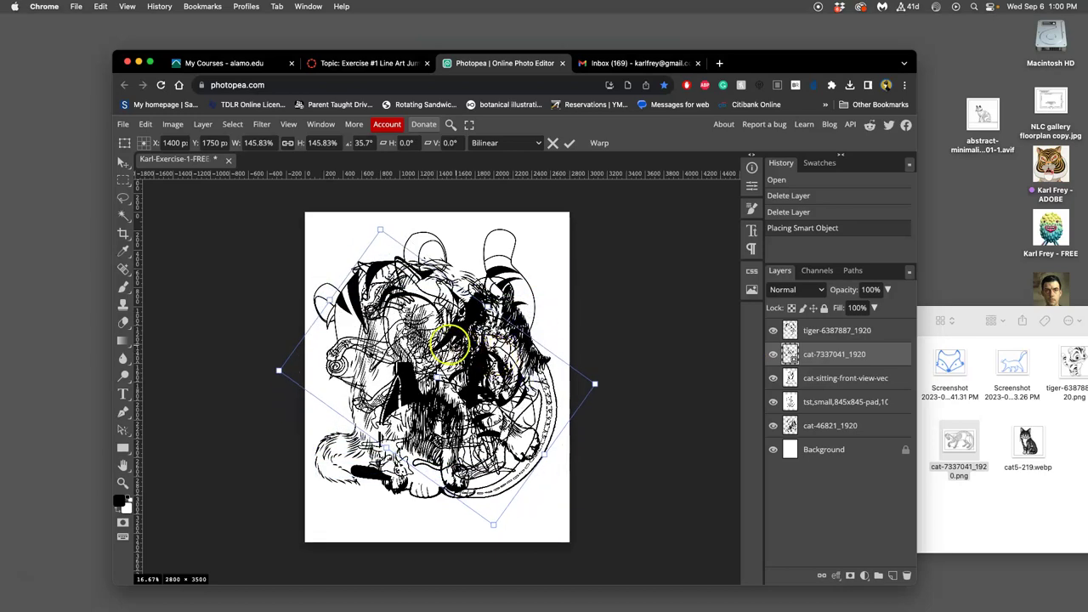
drag(437, 327, 435, 318)
click(605, 340)
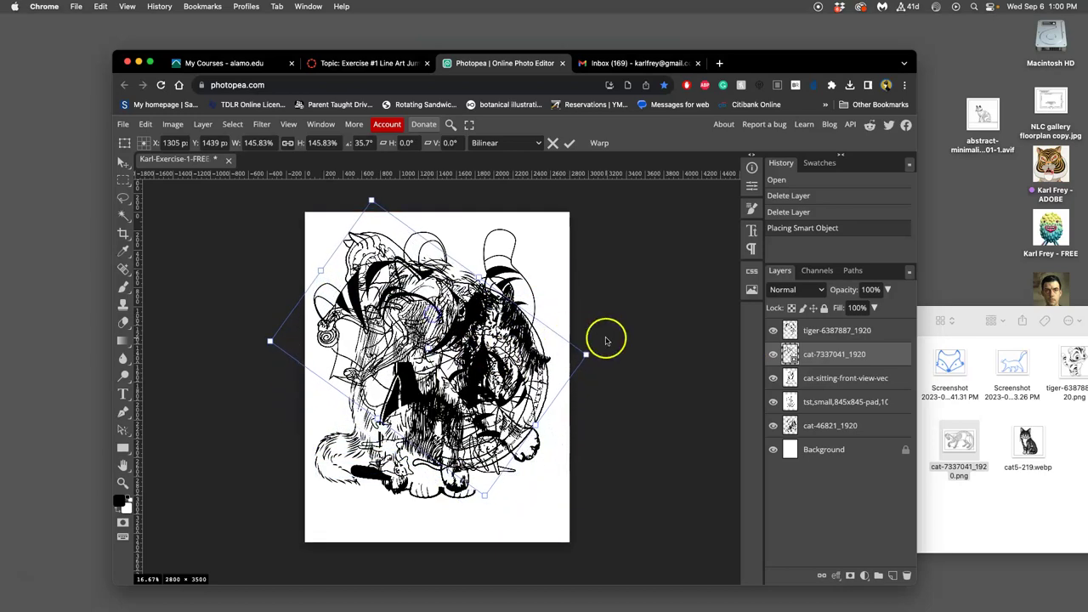
drag(585, 355, 598, 331)
drag(470, 260, 465, 275)
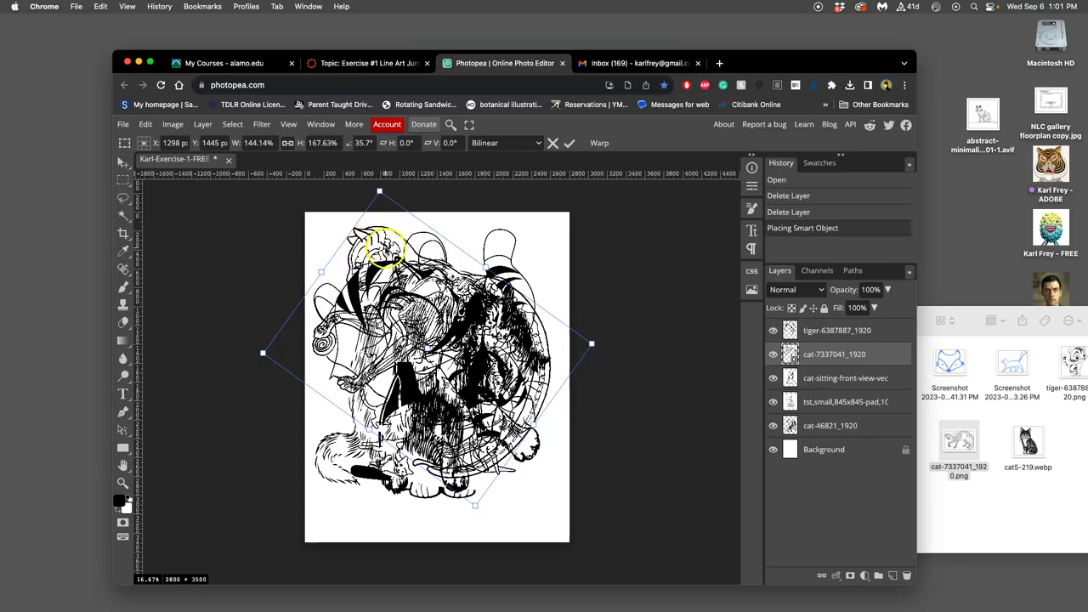
key(Return)
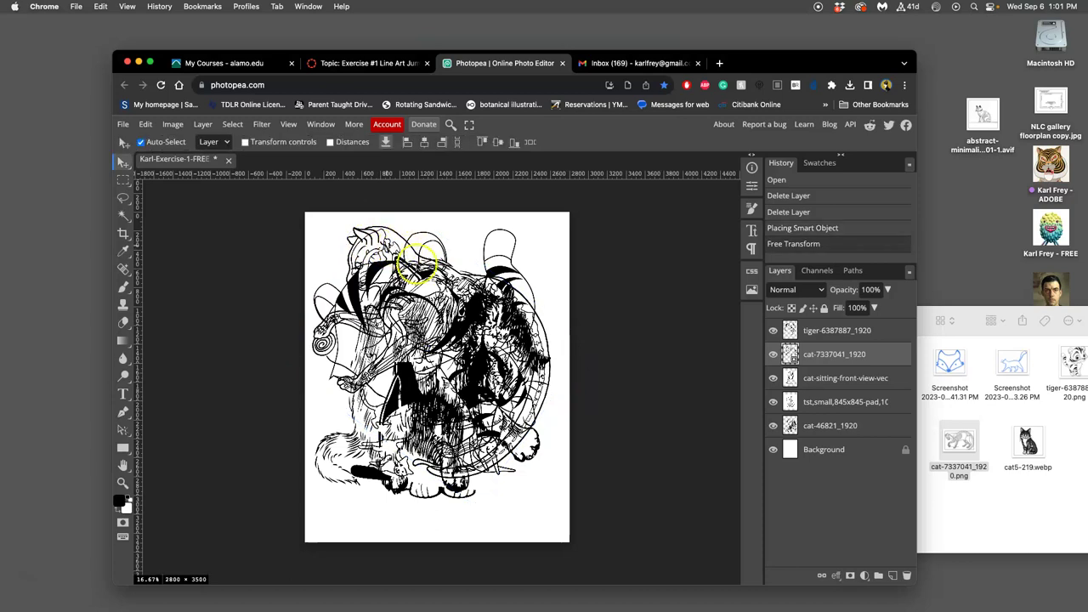
Step: Hide the tiger, sitting cat, tst and cat-46821 layers, leaving the cat skeleton visible over the background
click(773, 331)
click(773, 378)
click(773, 401)
click(773, 425)
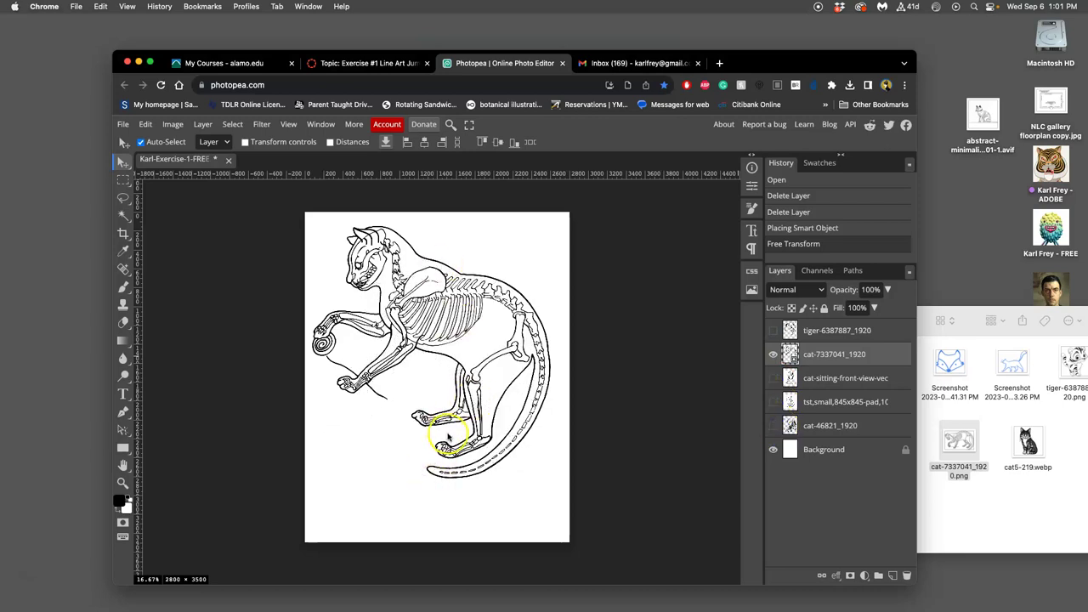
Step: Free-transform the cat skeleton layer with Scale to about 132% wide and 154% high
click(145, 125)
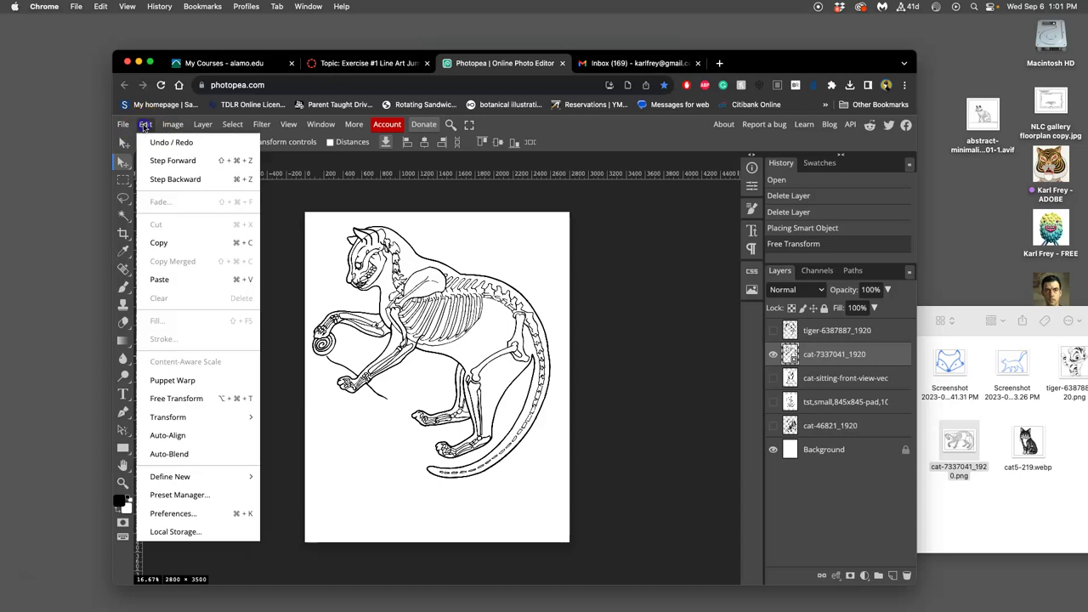
click(174, 400)
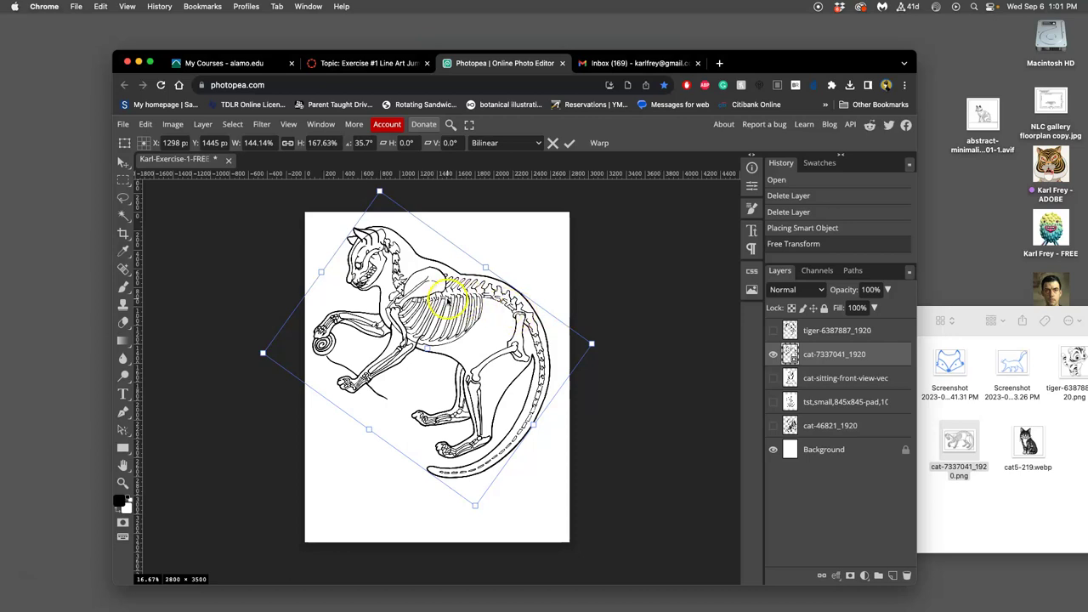
right_click(448, 299)
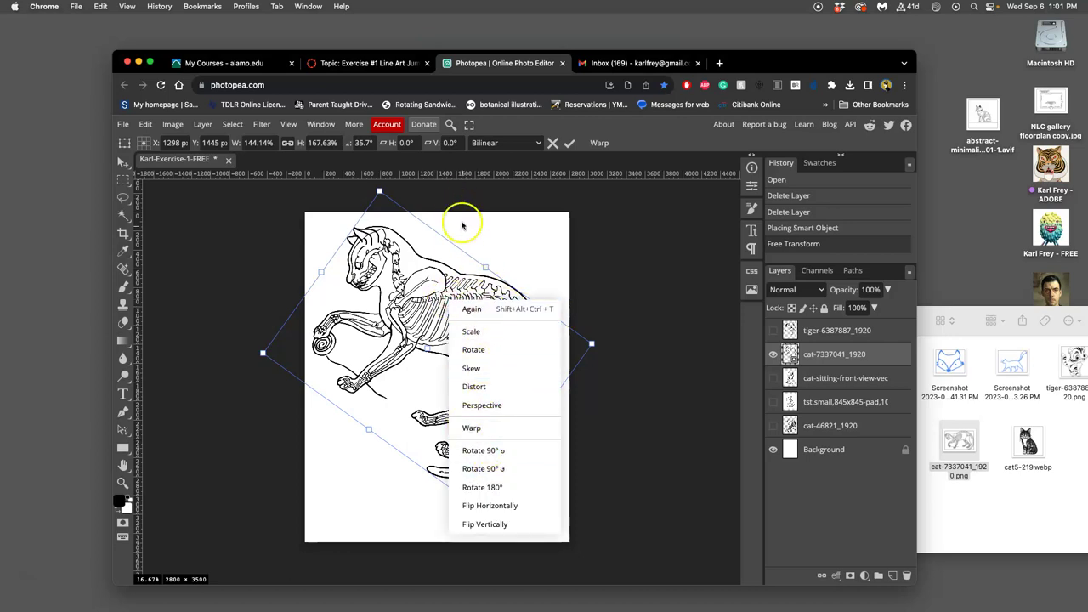
click(471, 332)
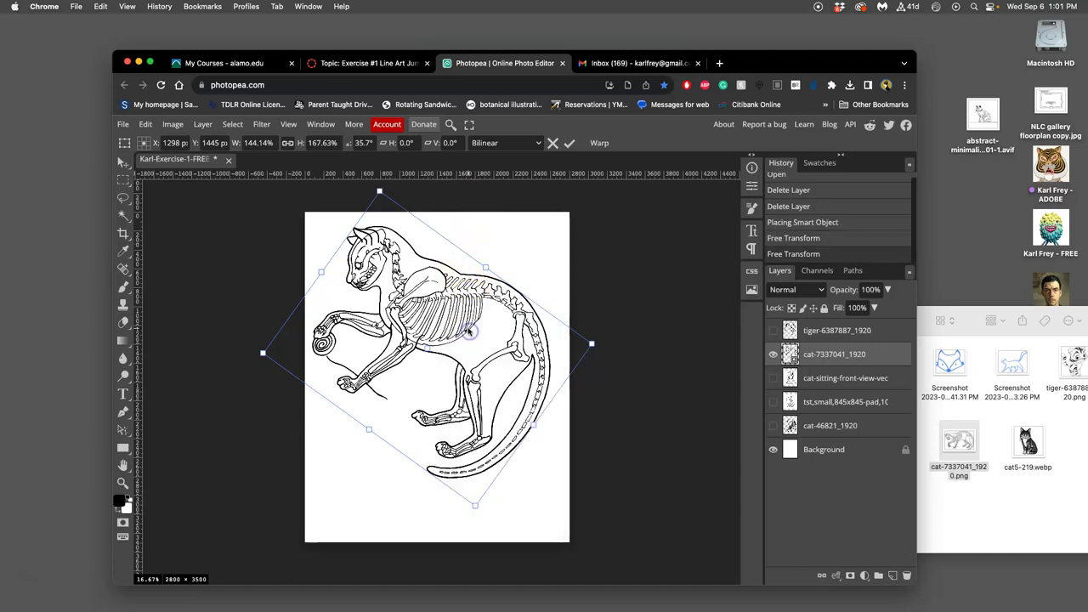
drag(260, 357, 507, 278)
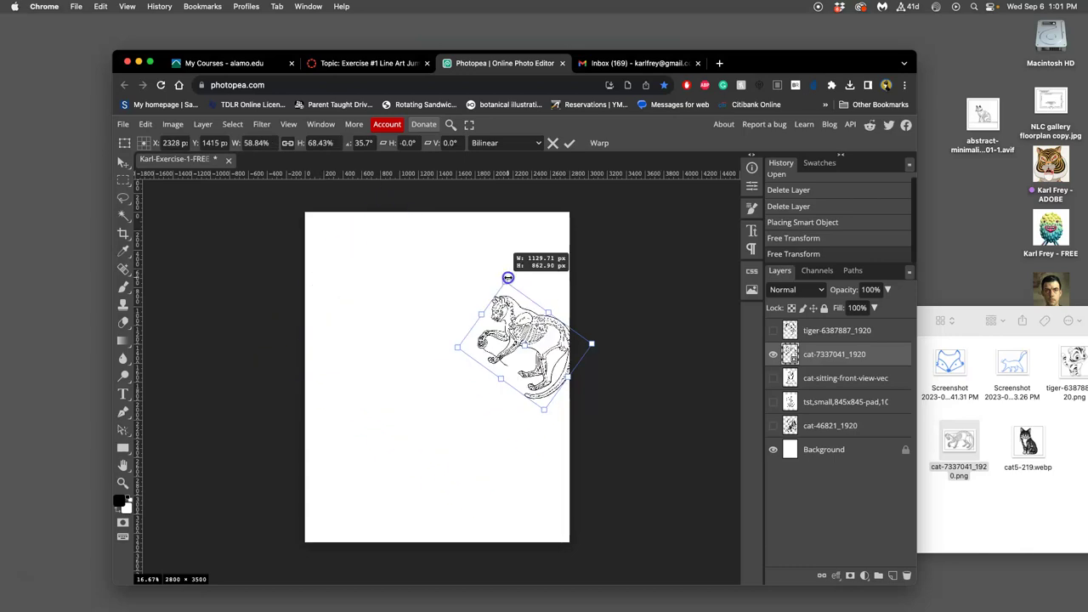
drag(337, 333, 301, 339)
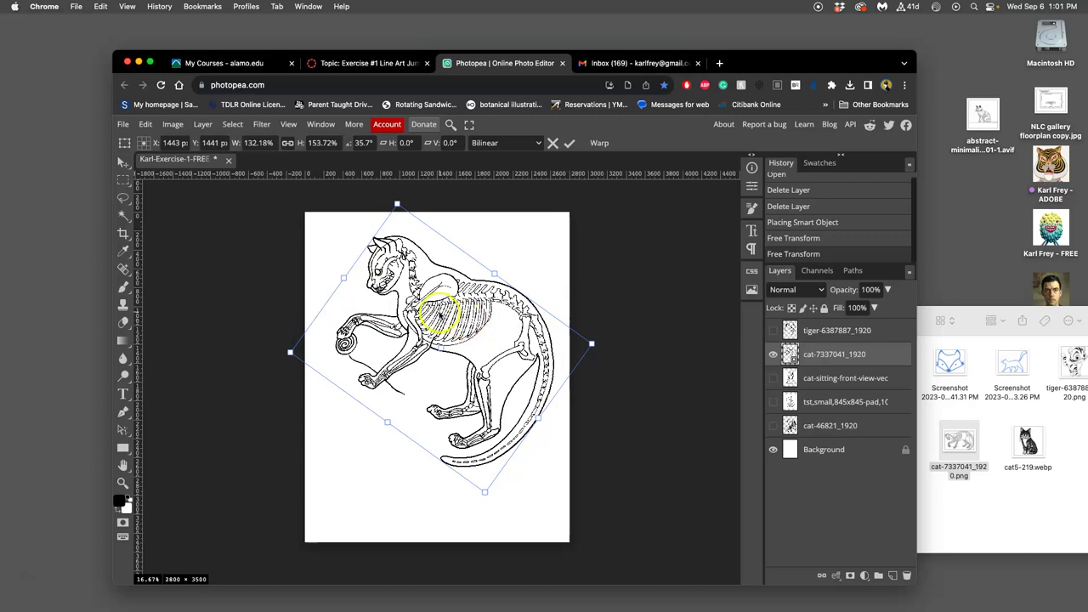
Step: Warp the cat skeleton by stretching its legs, torso and head out of proportion, and apply the distortion
right_click(440, 307)
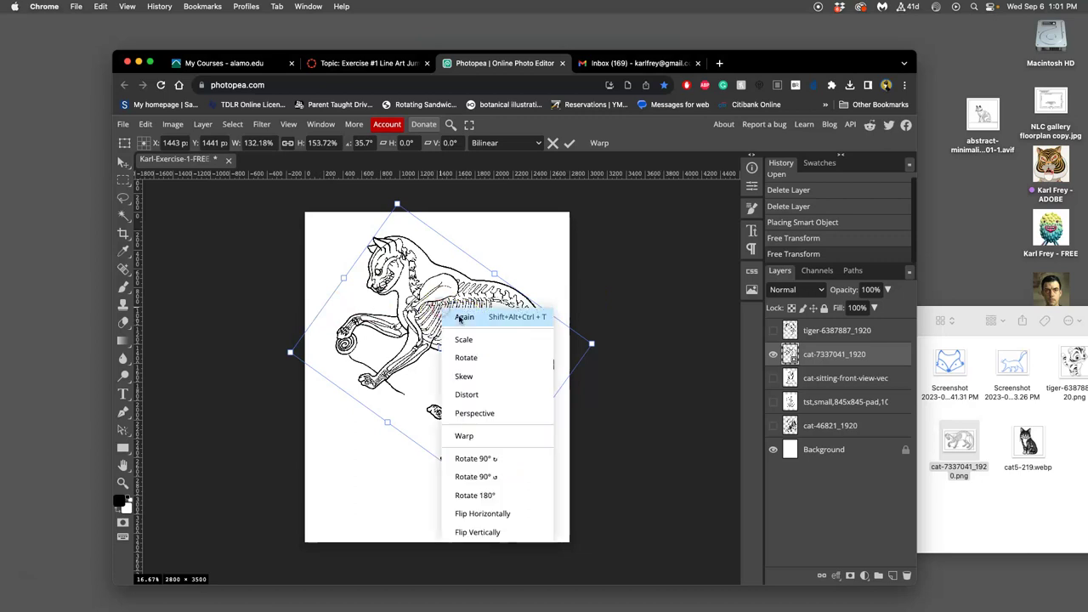
click(464, 436)
drag(464, 409, 455, 430)
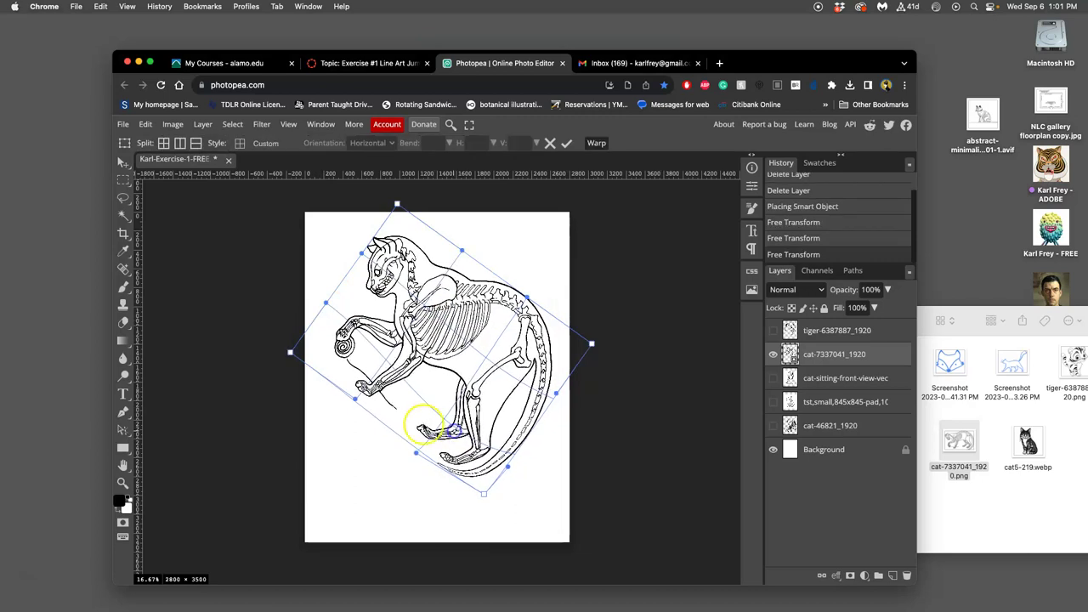
drag(370, 401, 529, 278)
mouse_move(530, 364)
mouse_down()
mouse_move(518, 357)
mouse_move(517, 377)
mouse_up()
drag(411, 313, 388, 320)
double_click(388, 321)
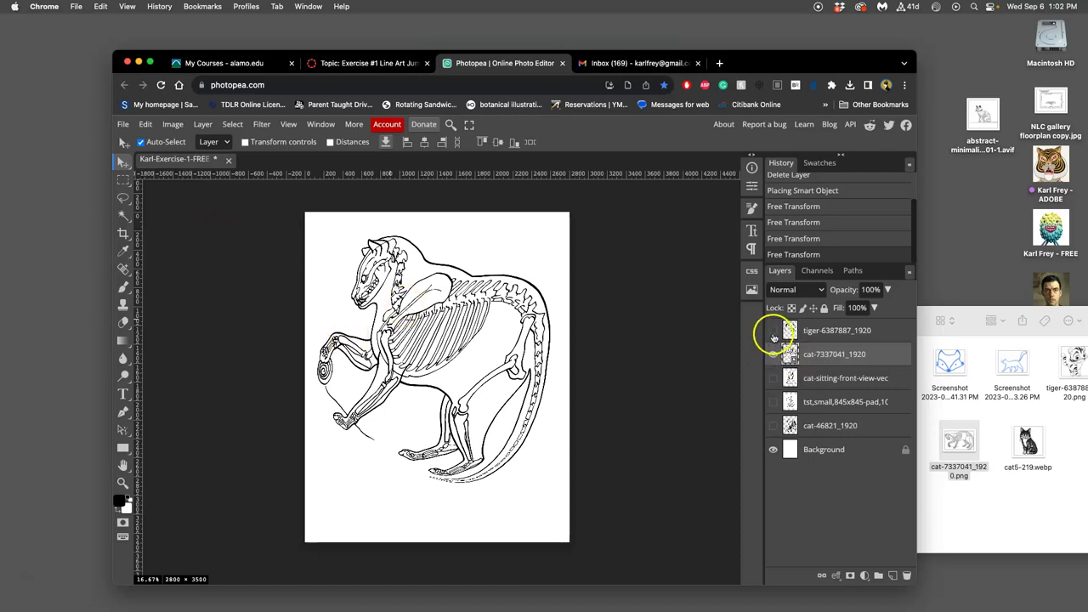
Step: Lasso the yarn ball and loose string by the front paws, rasterize the skeleton layer, and clear the selected area
click(125, 198)
mouse_move(432, 281)
mouse_down()
mouse_move(444, 342)
mouse_move(401, 410)
mouse_move(375, 417)
mouse_up()
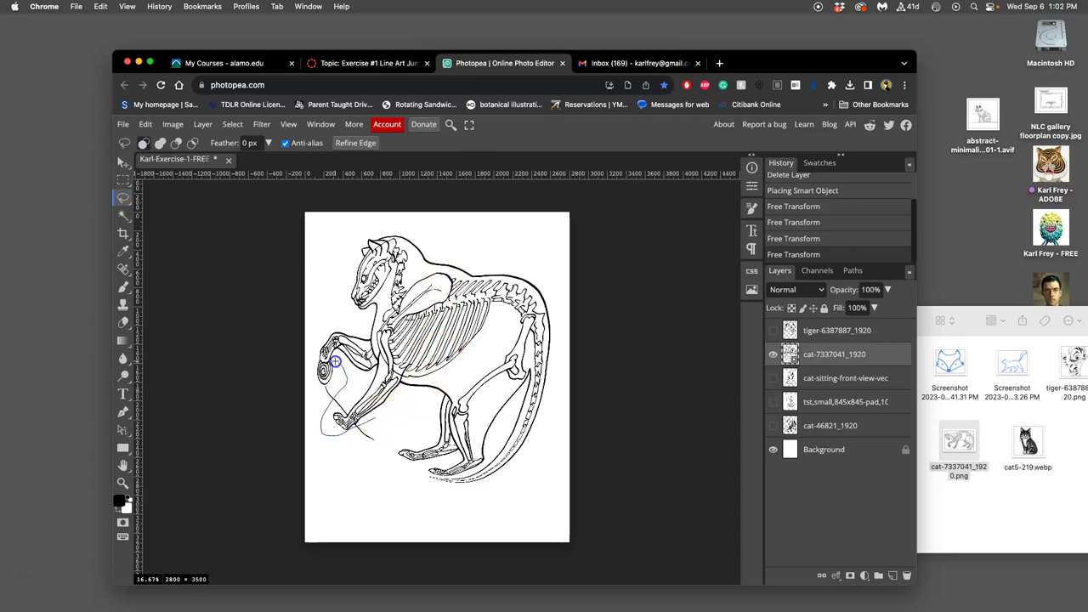
drag(376, 454, 384, 418)
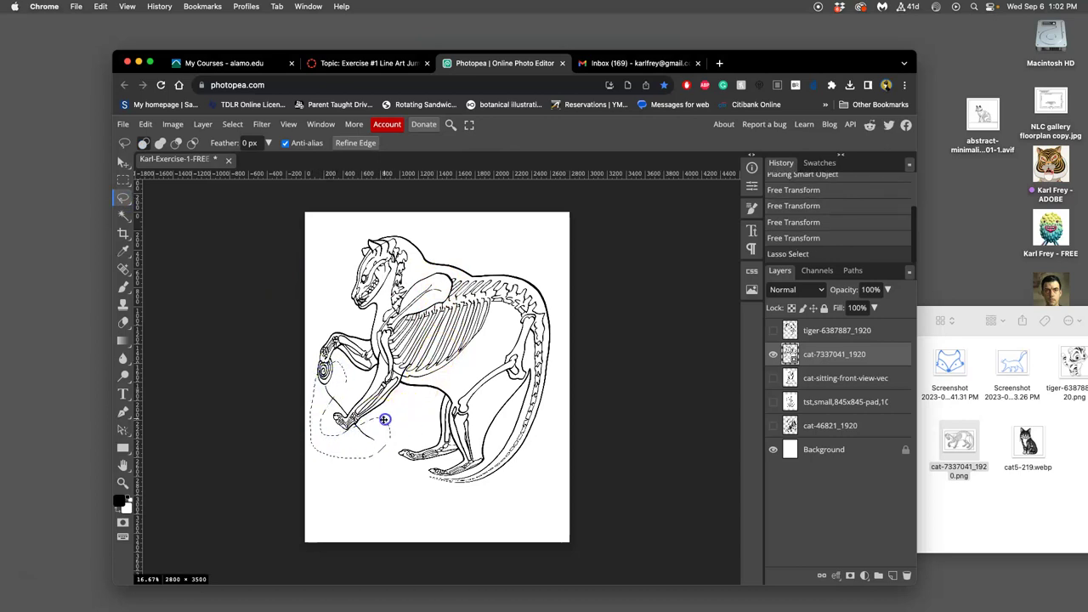
key(BackSpace)
right_click(880, 354)
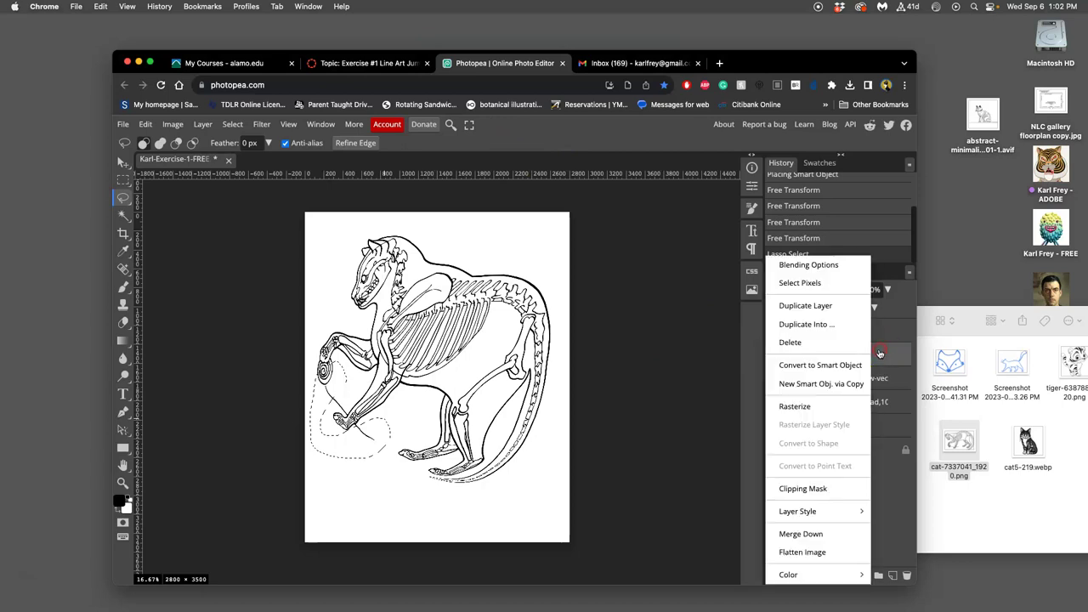
click(800, 406)
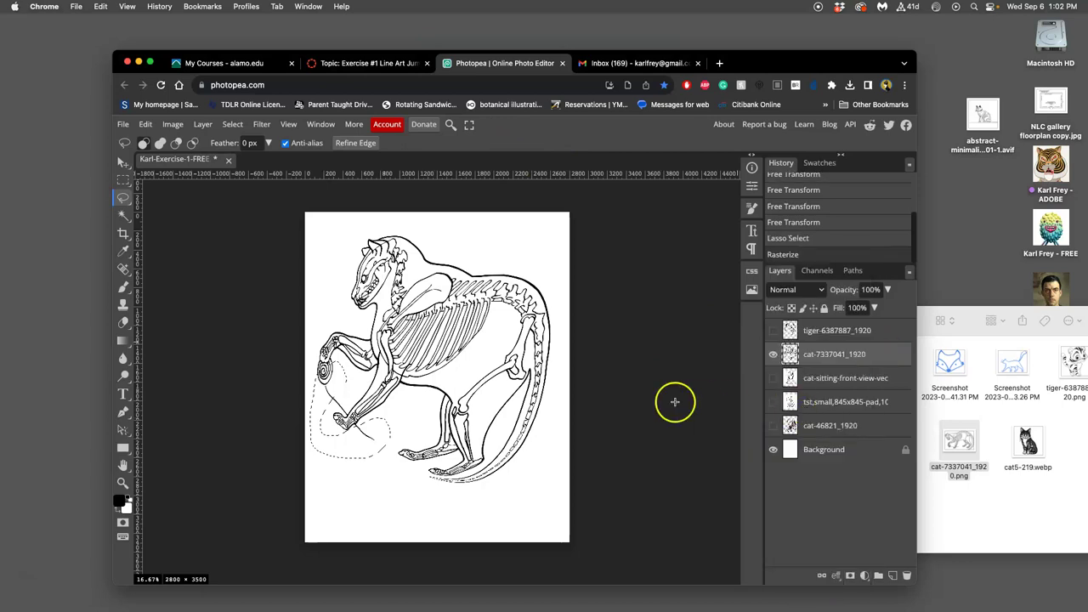
key(Delete)
click(453, 408)
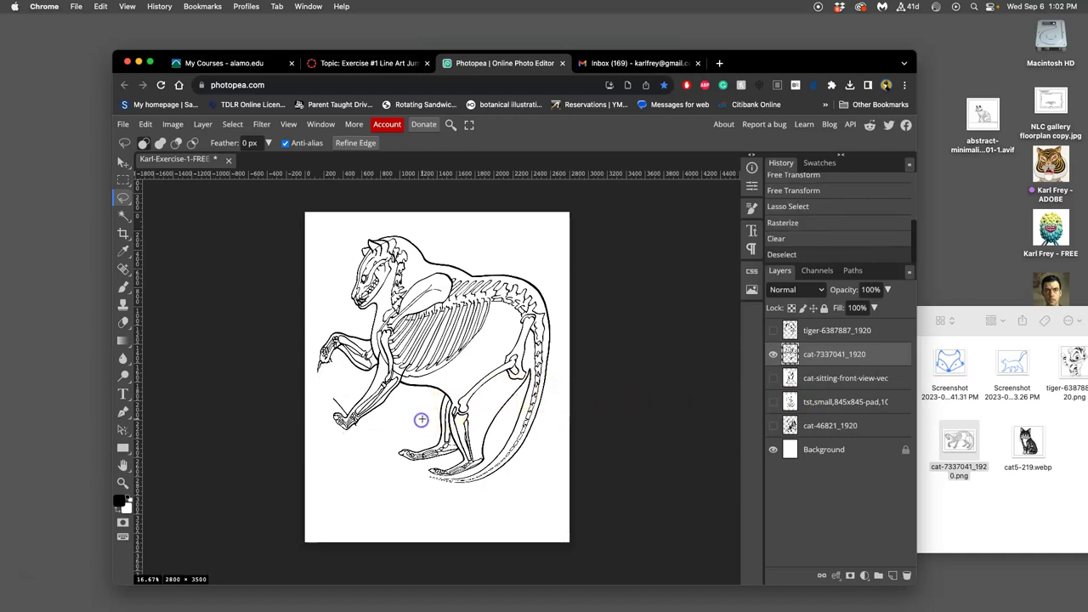
Step: Lasso and clear the leftover string fragments beside the cat skeleton's two front paws
drag(323, 364, 323, 368)
click(323, 368)
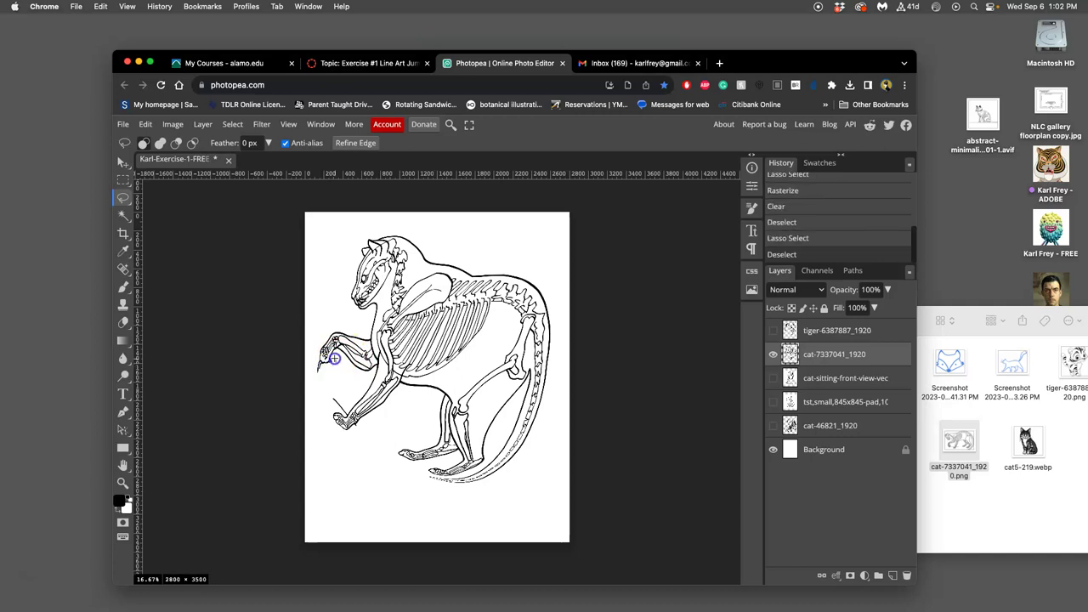
drag(325, 382, 335, 369)
key(Delete)
click(357, 404)
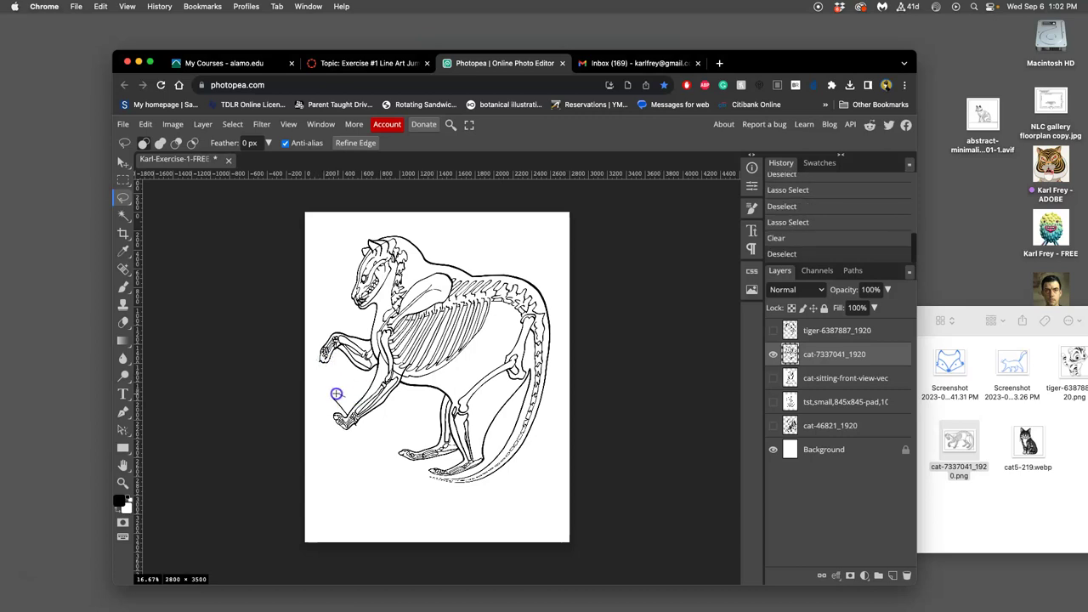
drag(351, 405, 347, 408)
key(Delete)
click(352, 430)
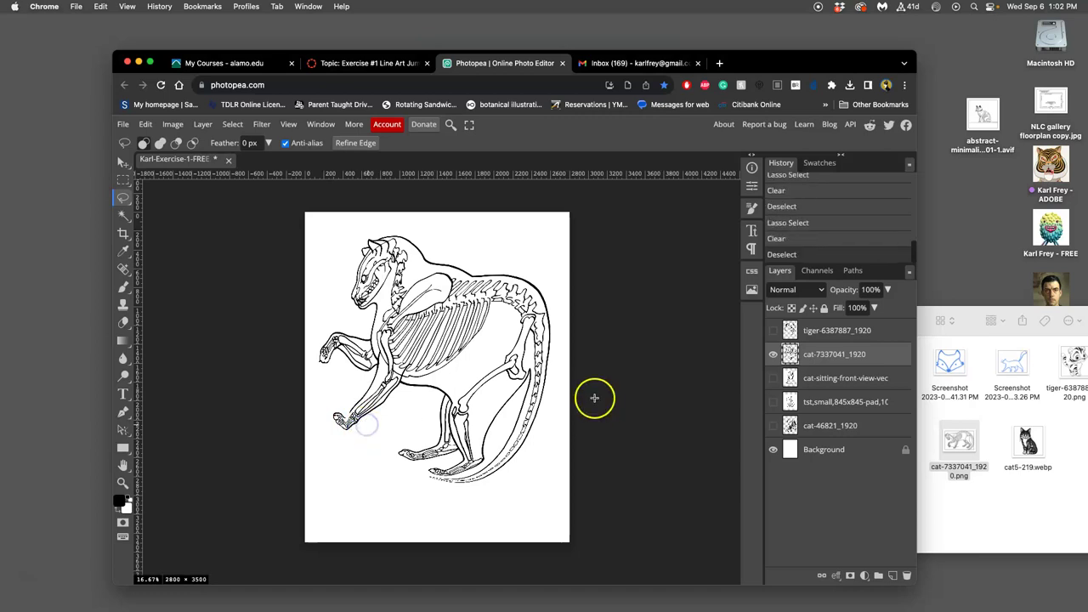
Step: Show the four hidden line art layers to examine the skeleton within the full composite
click(773, 330)
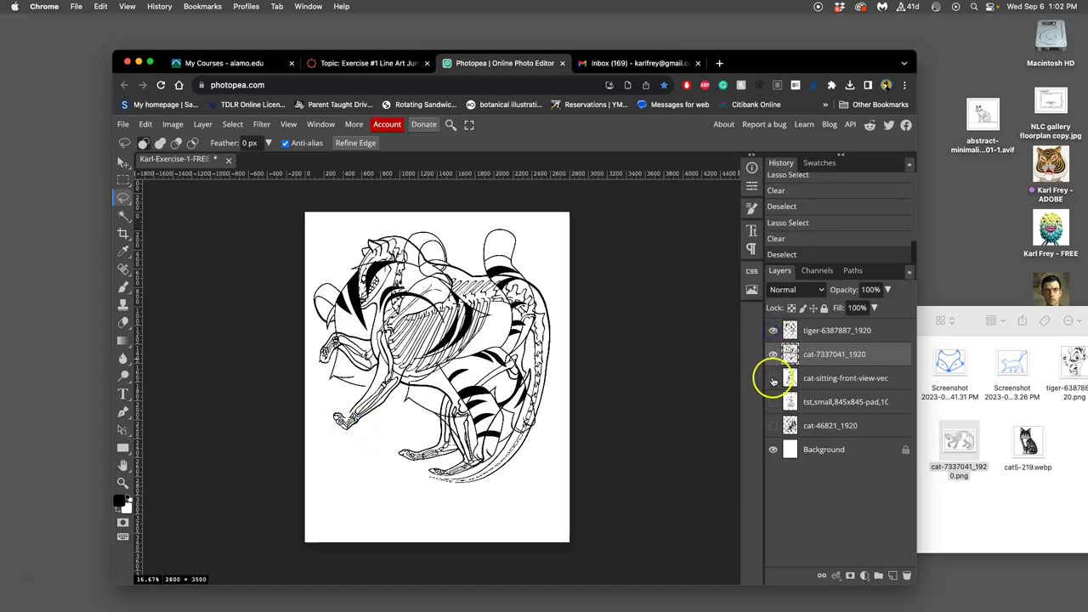
click(773, 378)
click(773, 401)
click(773, 425)
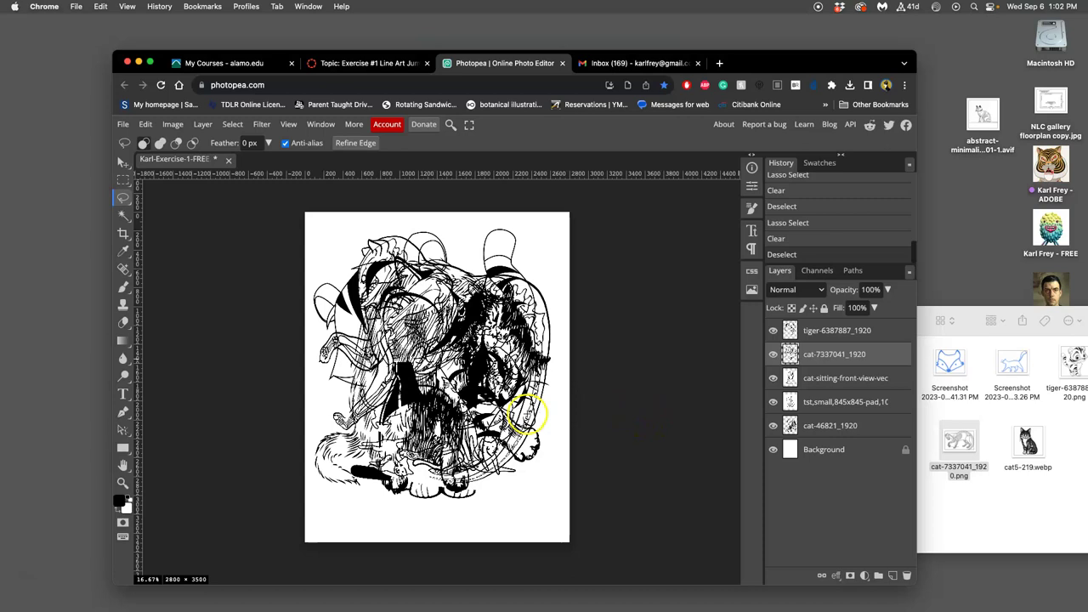
Step: Hide every line art layer except cat-7337041_1920 and move that layer above the tiger layer
click(842, 334)
click(773, 354)
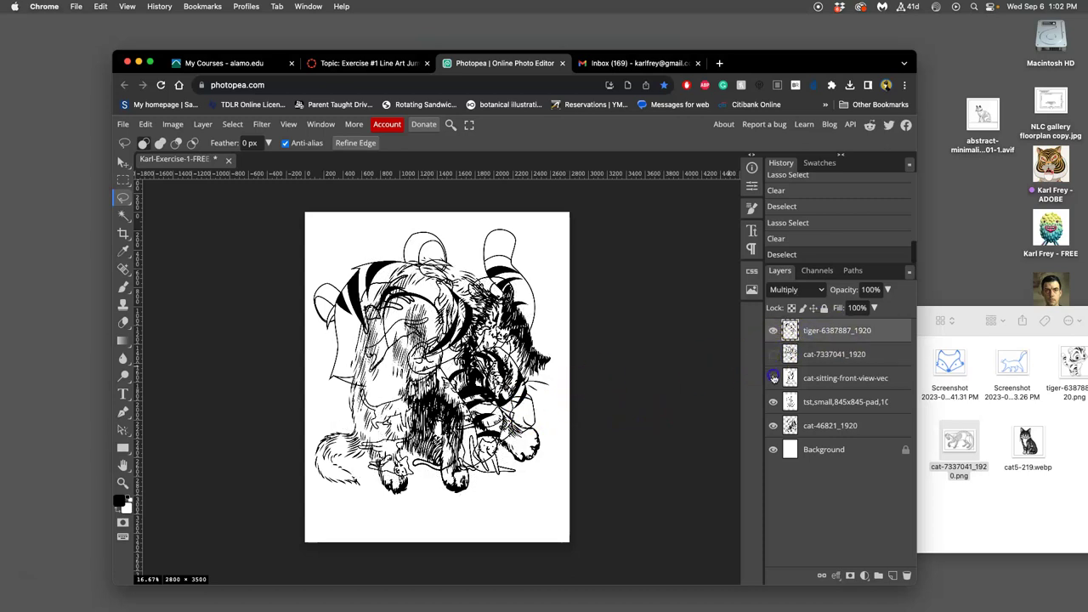
click(774, 378)
click(773, 401)
click(771, 425)
click(773, 353)
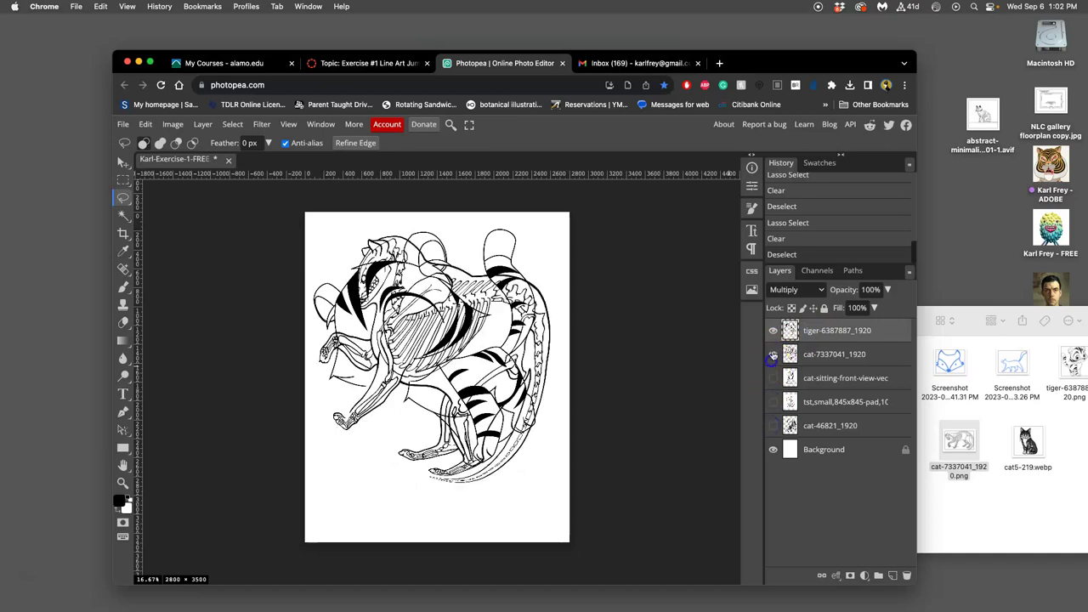
click(773, 330)
drag(799, 358, 792, 333)
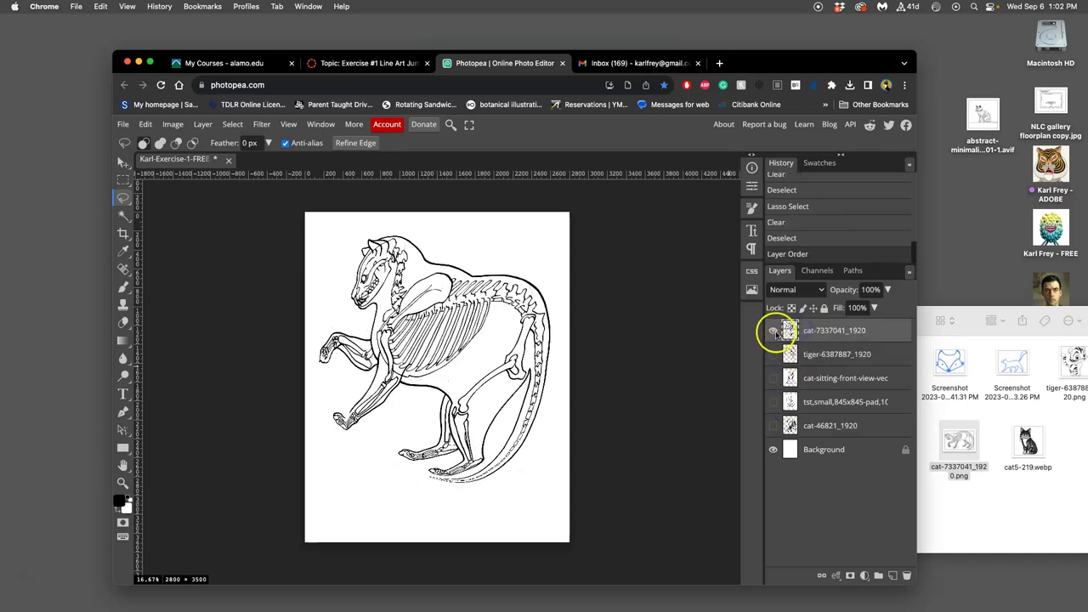
Step: Activate the Magic Wand with Contiguous selection enabled and a tolerance of 32
right_click(125, 218)
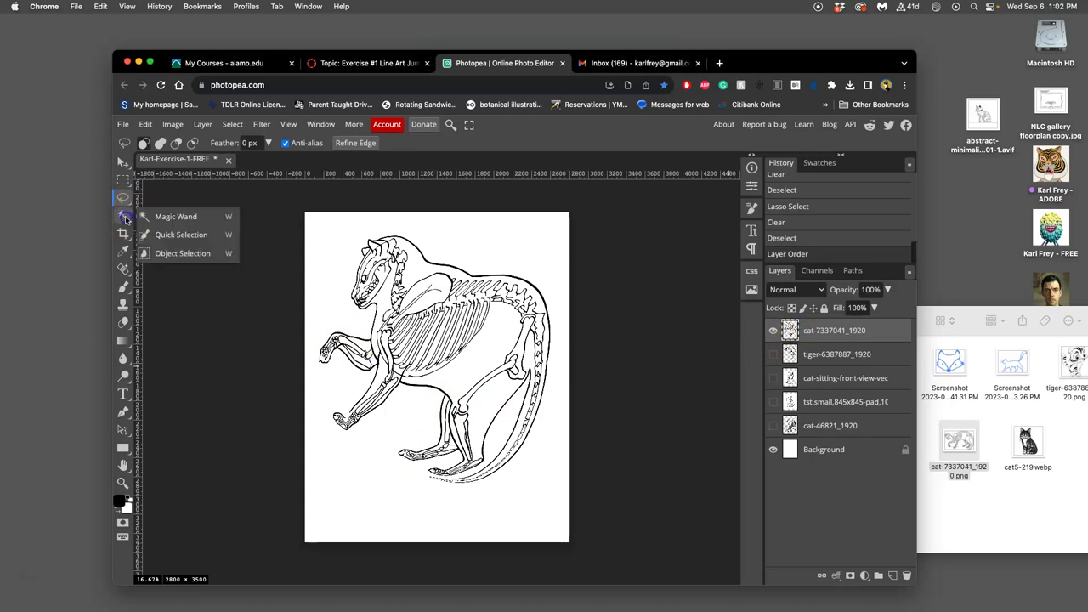
click(125, 220)
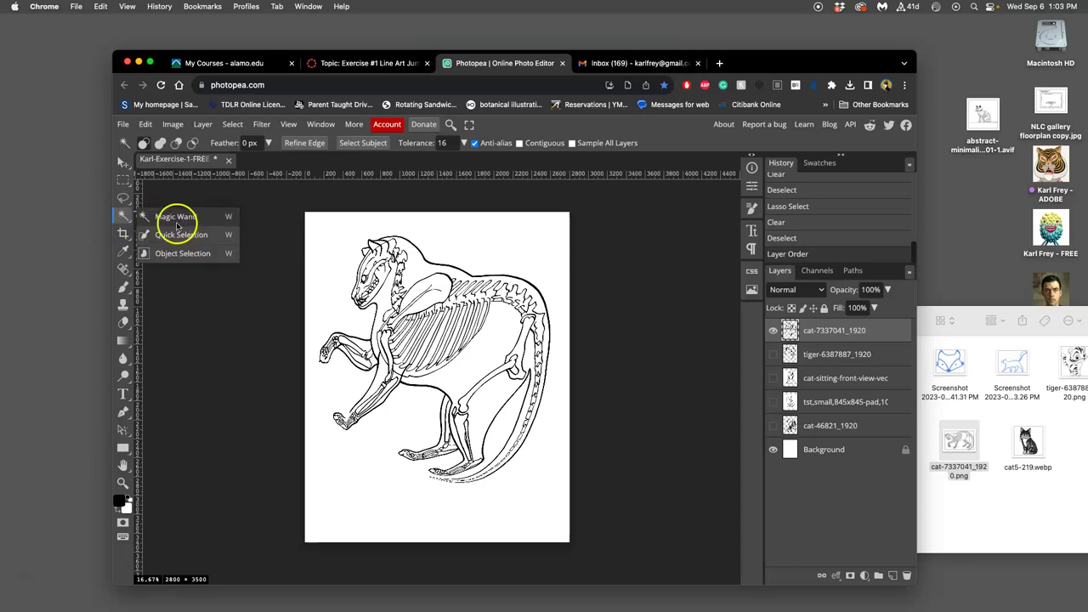
click(179, 218)
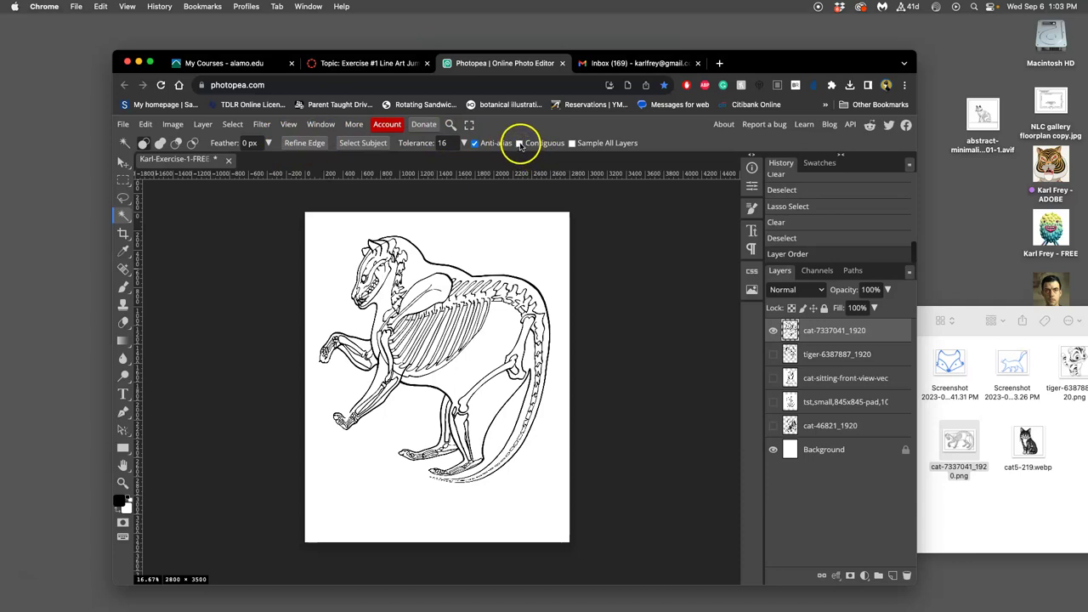
click(444, 143)
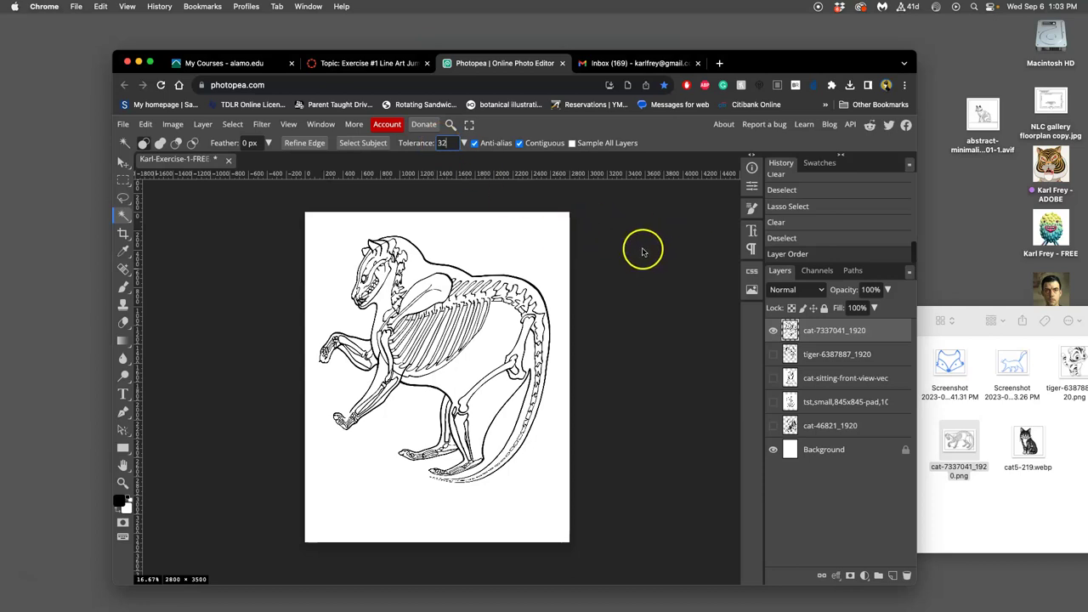
Step: Select the jaw area of the skeleton's head with the Magic Wand and add the upper skull area to the selection
key(super+equal)
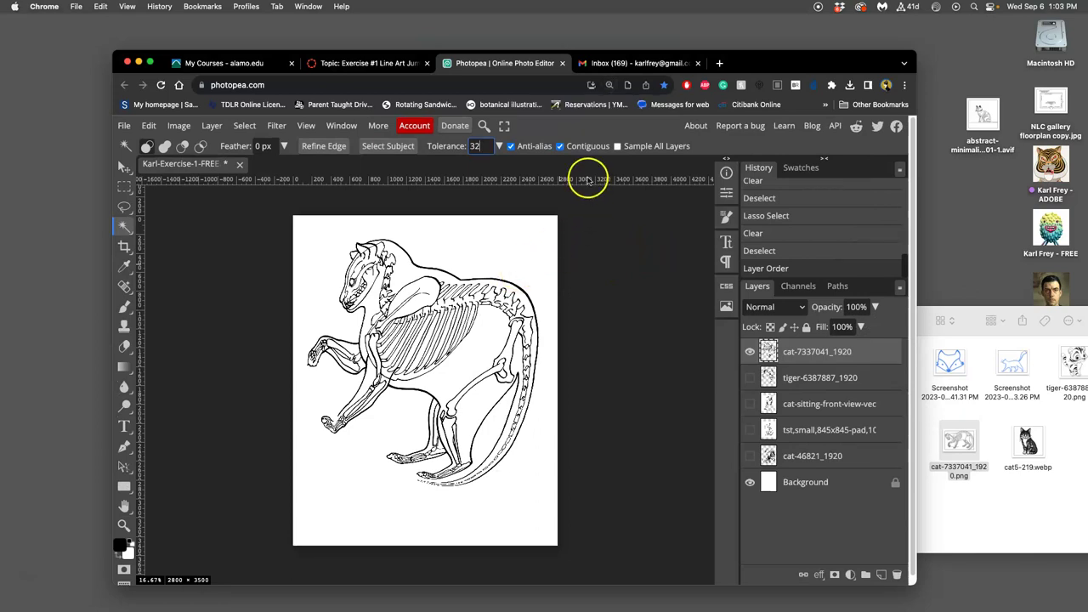
scroll(595, 255, up, 3)
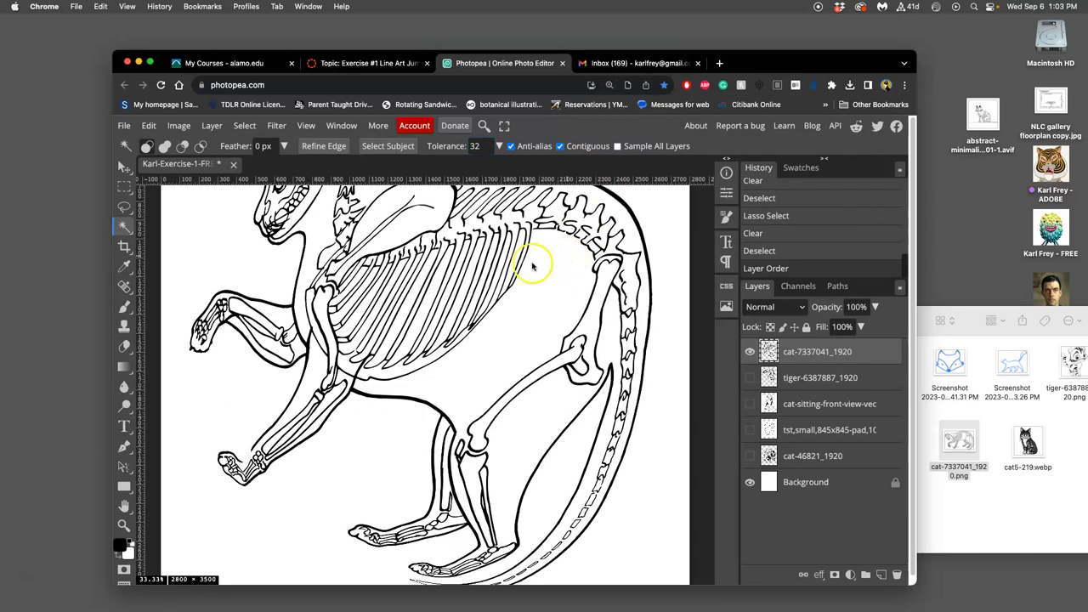
drag(459, 289, 493, 451)
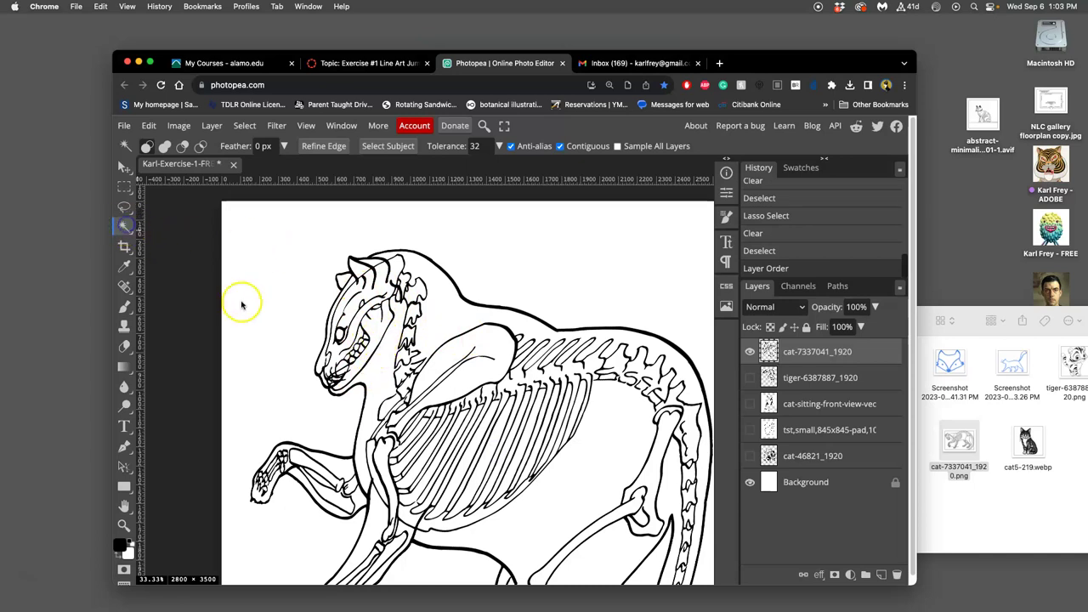
click(377, 328)
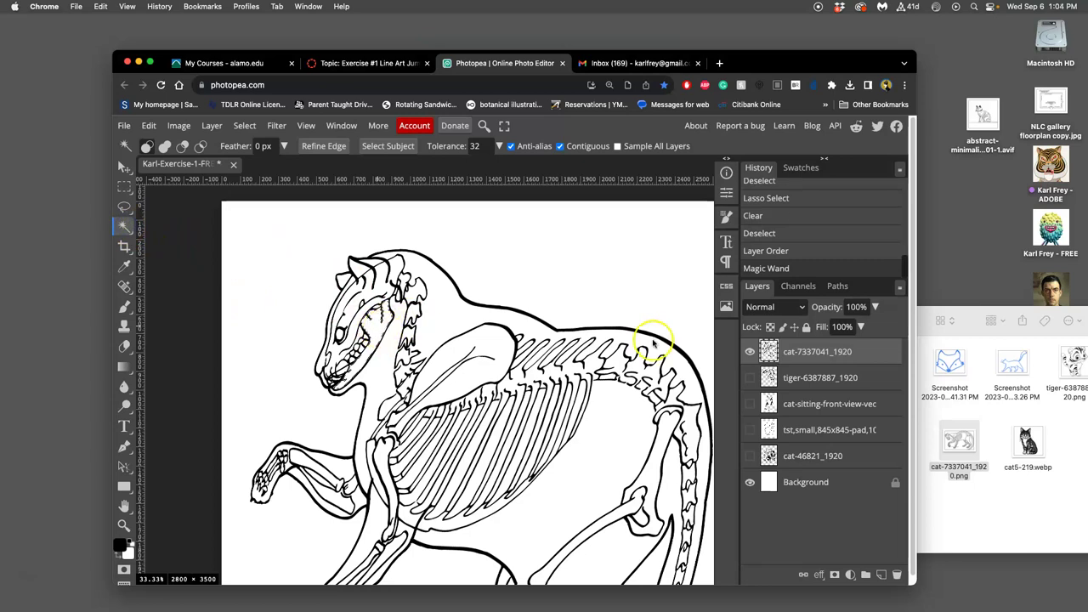
click(749, 351)
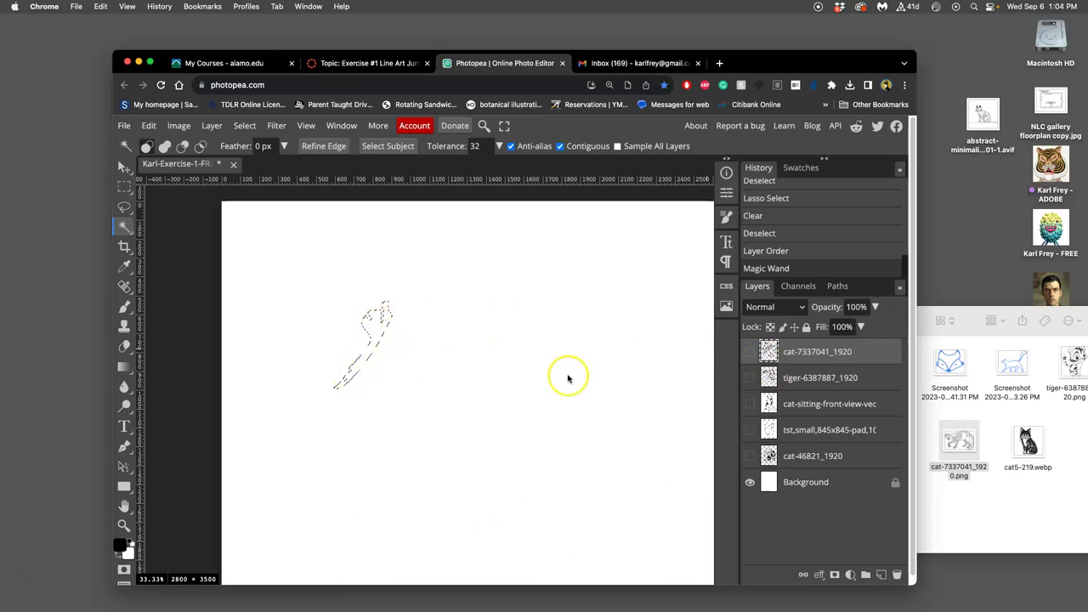
click(750, 352)
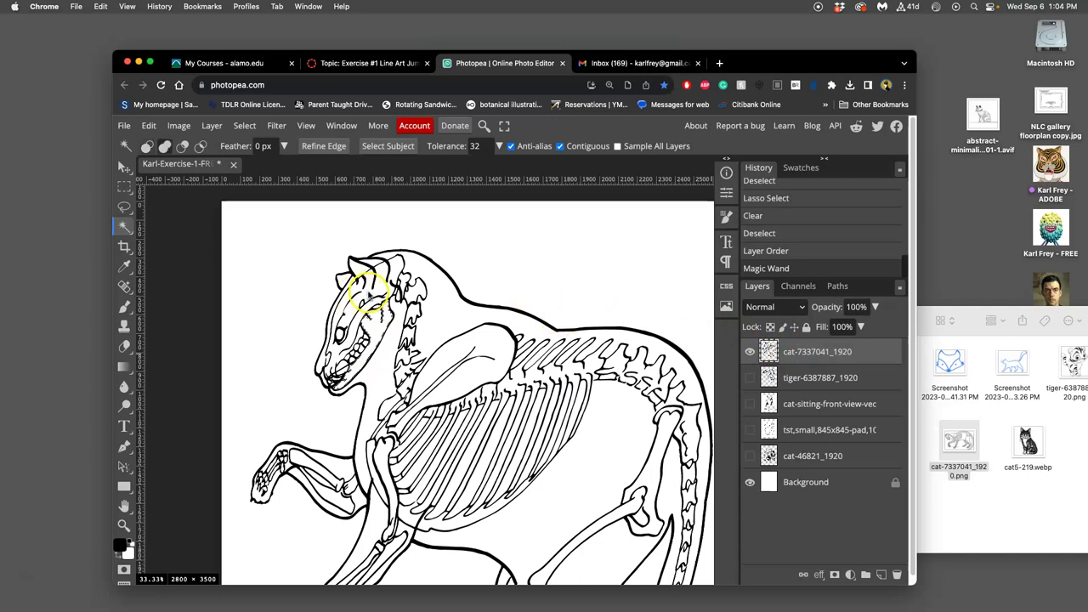
click(368, 293)
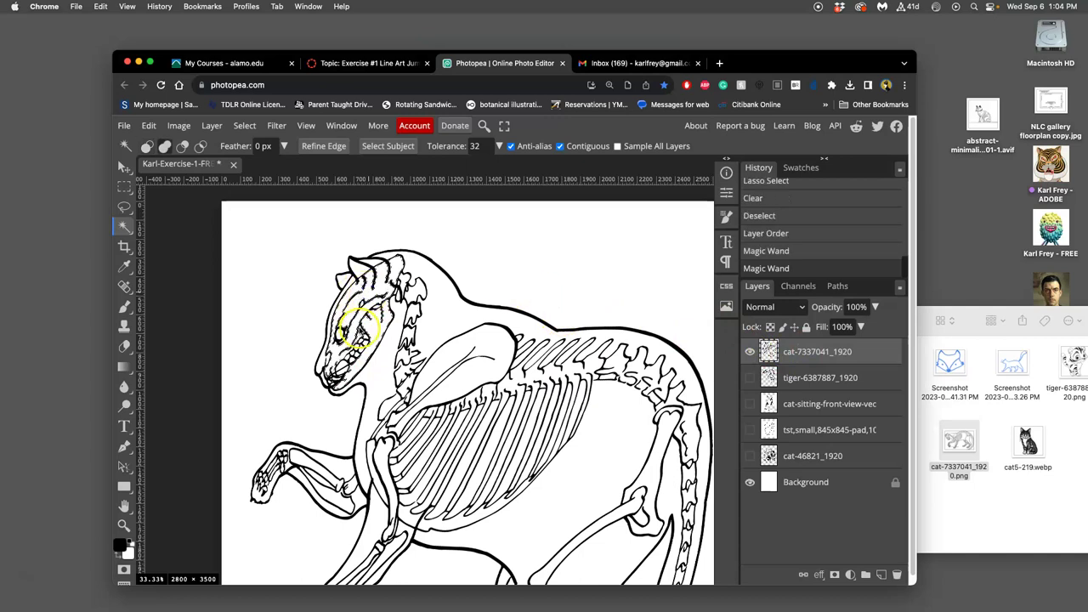
Step: Hide the cat-7337041_1920 layer and show the four line art layers beneath it
click(750, 351)
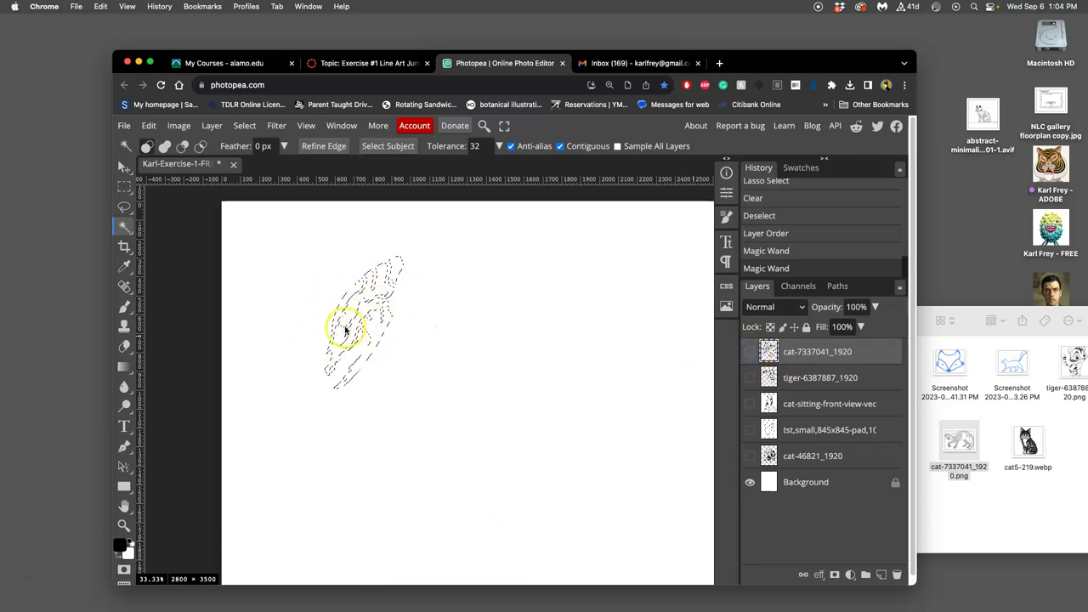
click(751, 378)
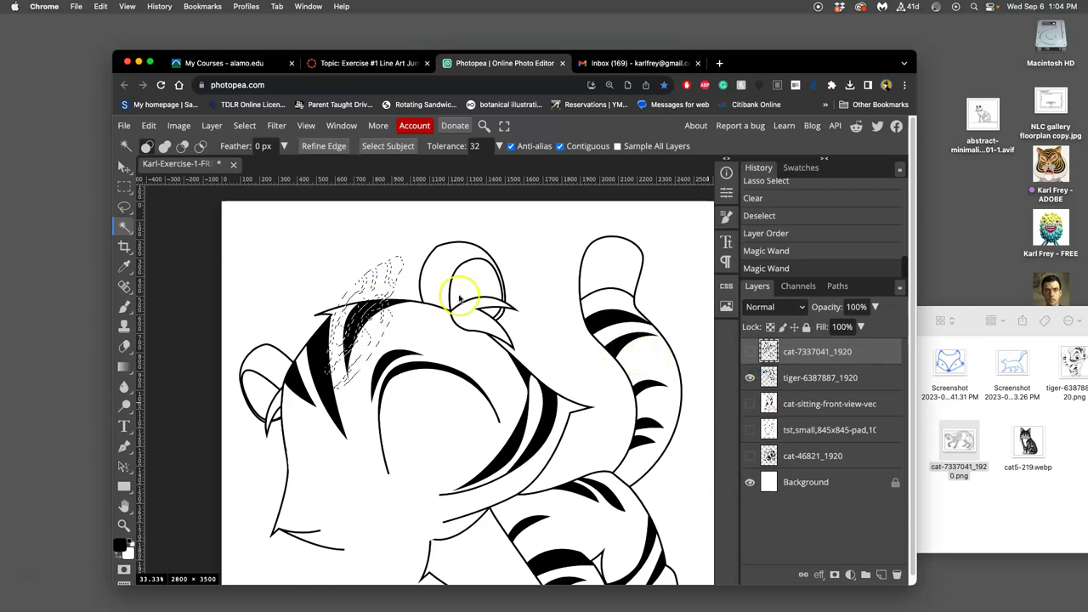
click(750, 404)
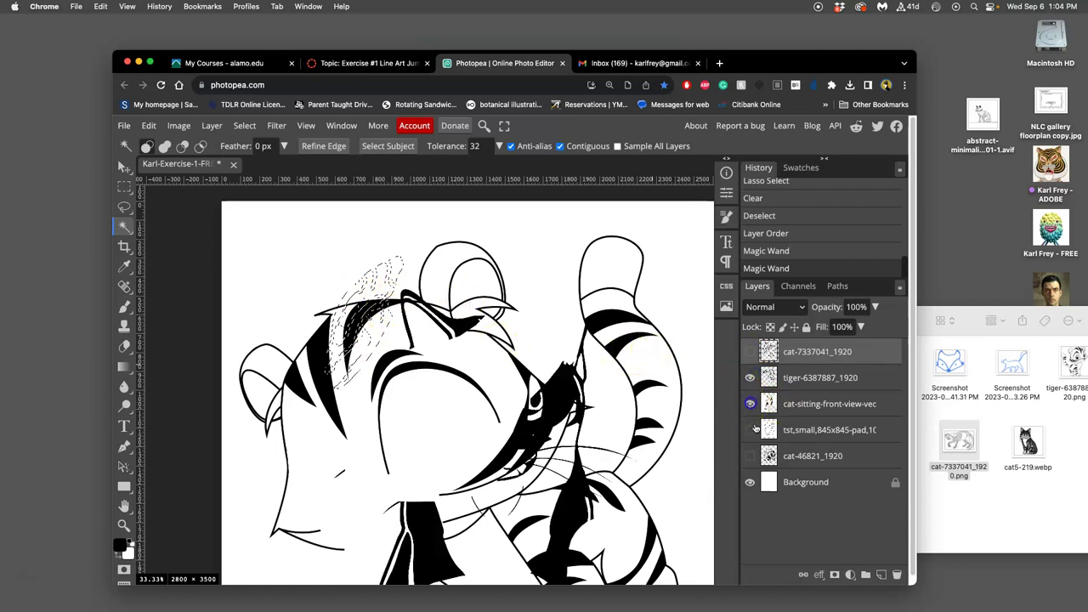
click(750, 429)
click(749, 456)
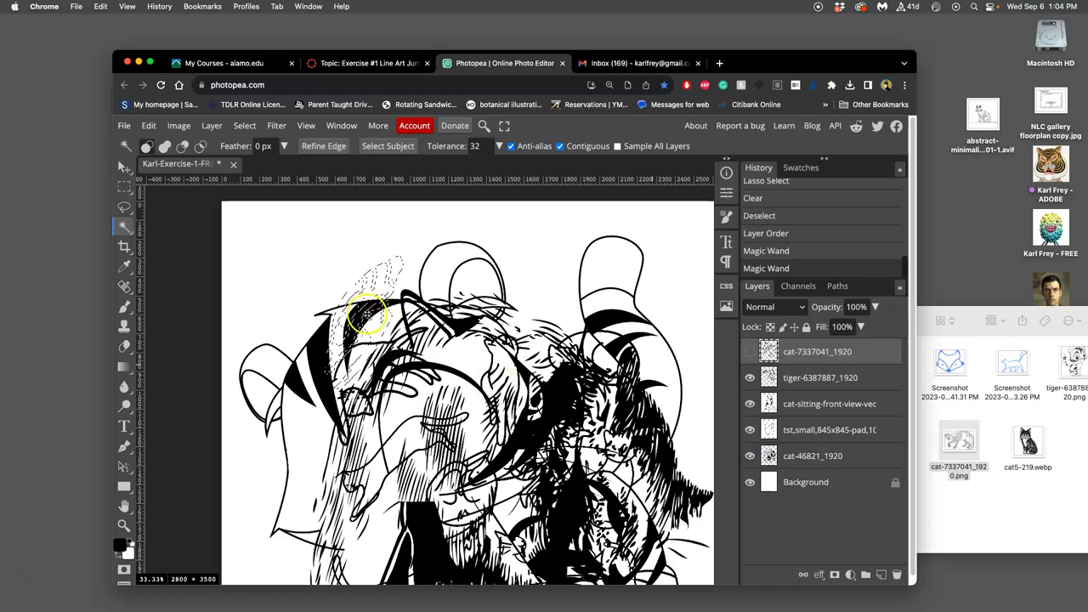
Step: Clear the selected head areas from the tiger, sitting cat, small cats and cat-46821_1920 layers one by one
click(810, 387)
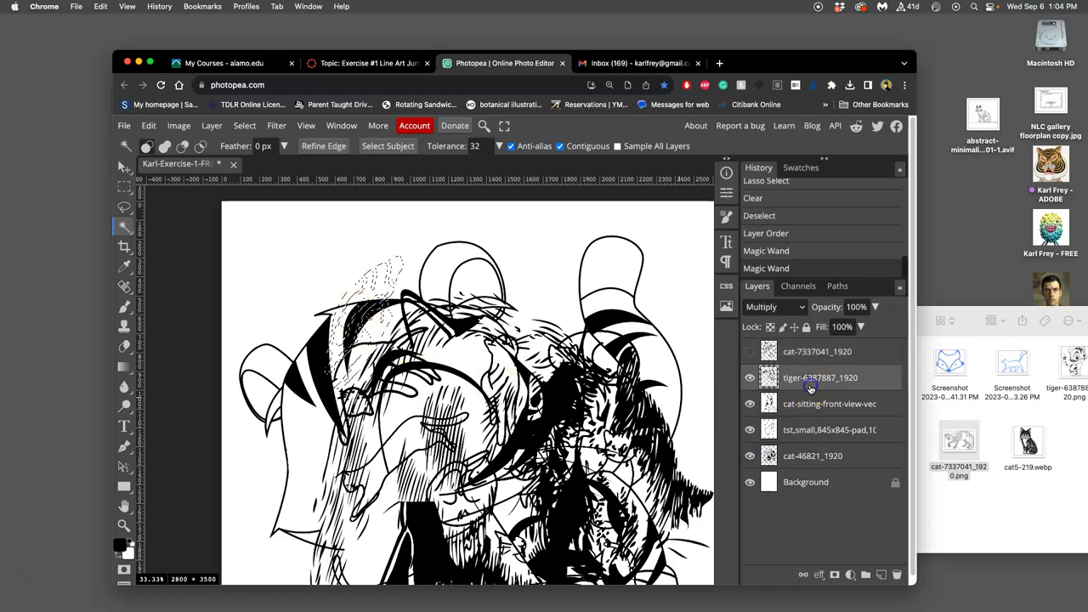
key(Delete)
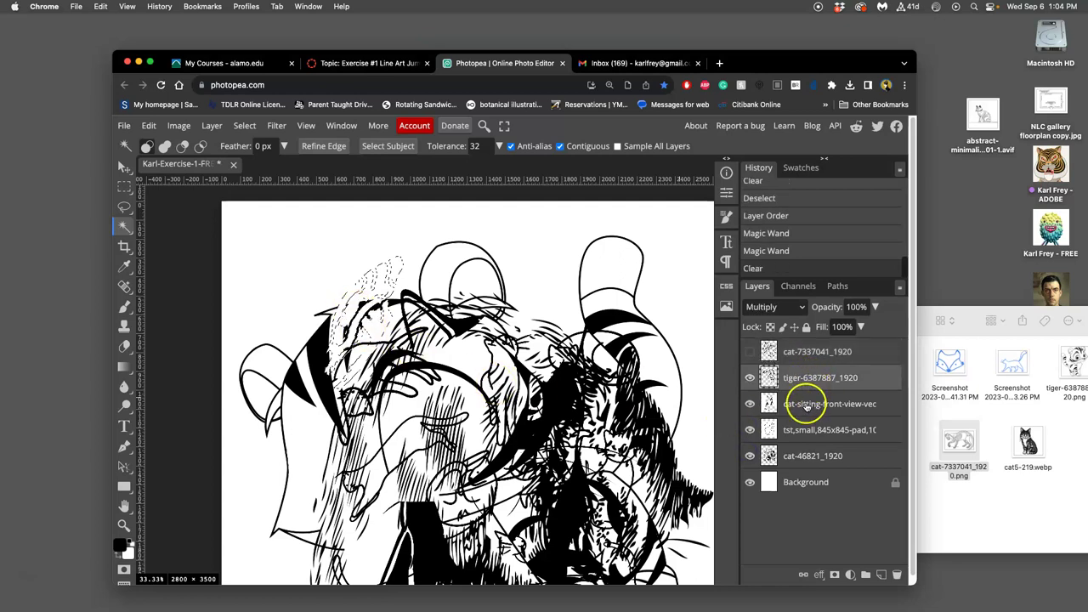
click(803, 406)
key(Delete)
click(799, 431)
key(Delete)
click(805, 460)
key(Delete)
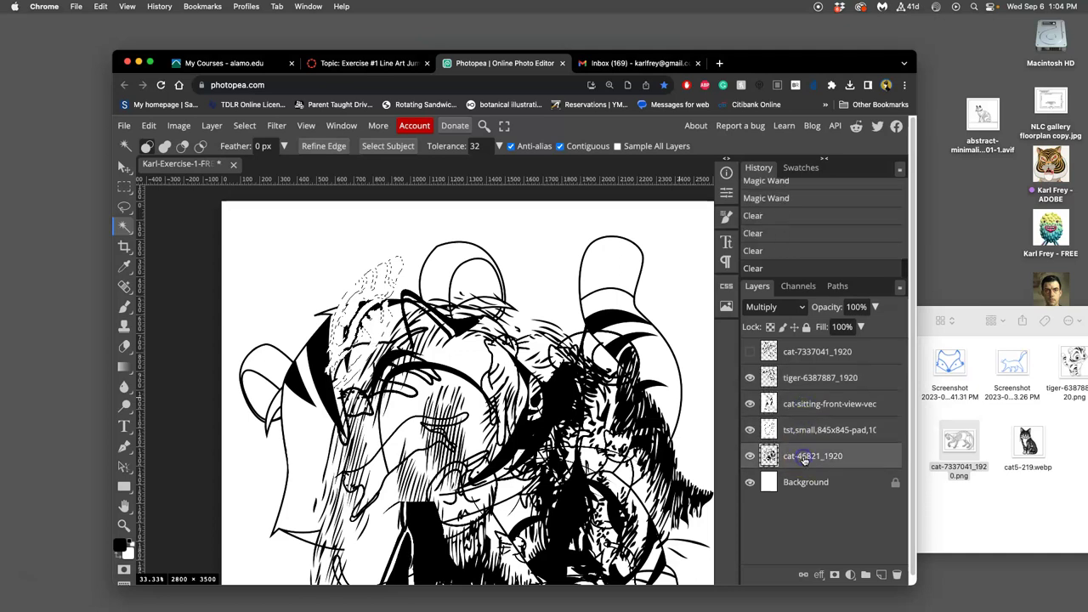
Step: Show the cat-7337041_1920 layer and remove the head selection
click(751, 359)
key(ctrl+d)
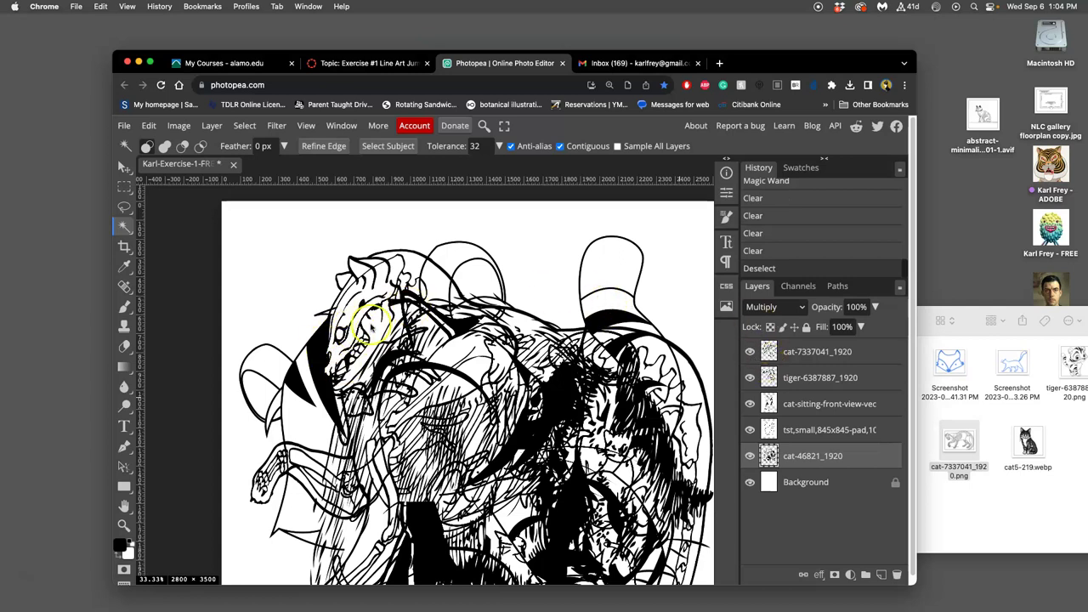
drag(345, 362, 353, 365)
scroll(353, 366, down, 5)
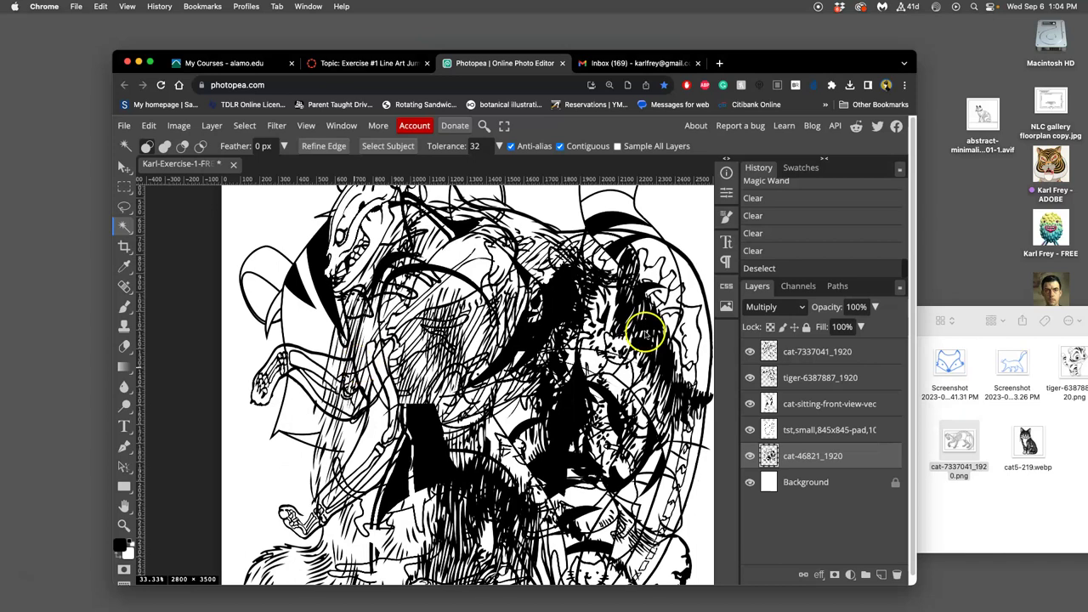
Step: Hide the four line art layers beneath cat-7337041_1920 and set that layer's blend mode to Multiply
click(806, 354)
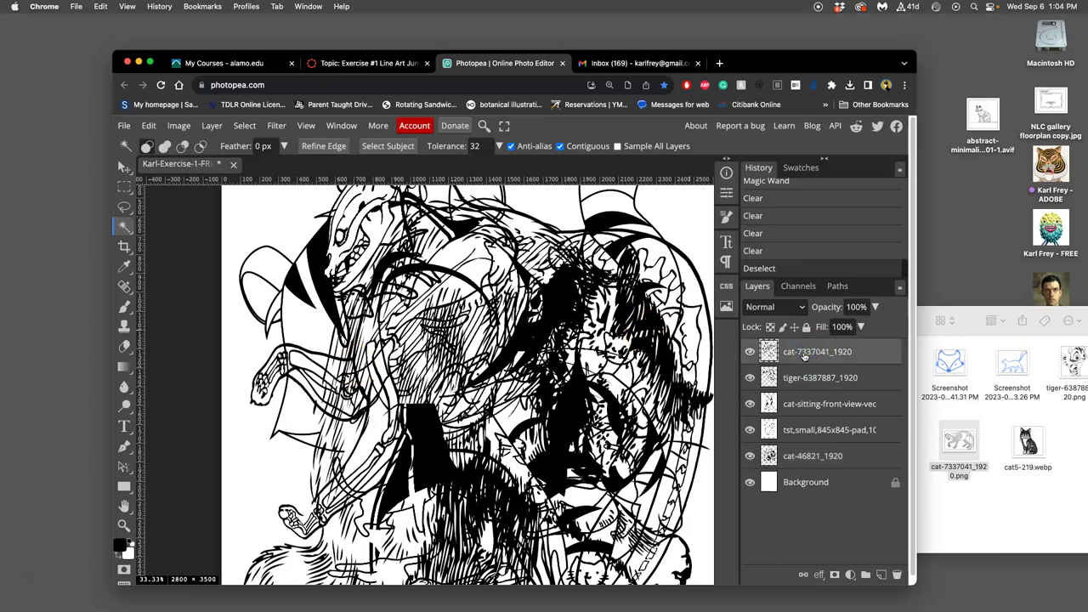
click(750, 377)
click(750, 404)
click(750, 429)
click(750, 456)
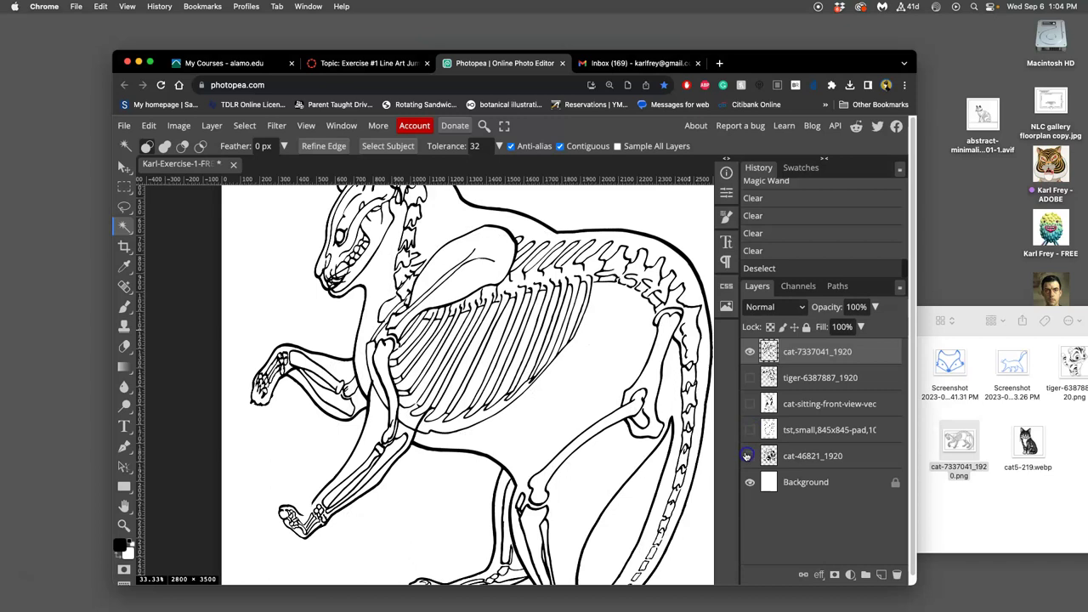
scroll(655, 426, down, 2)
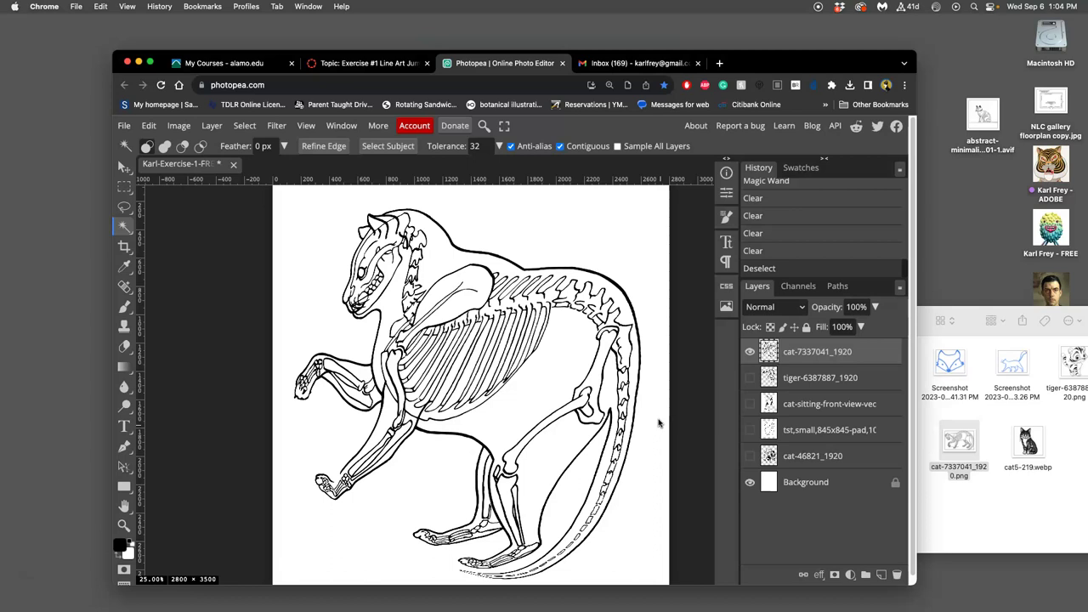
click(767, 307)
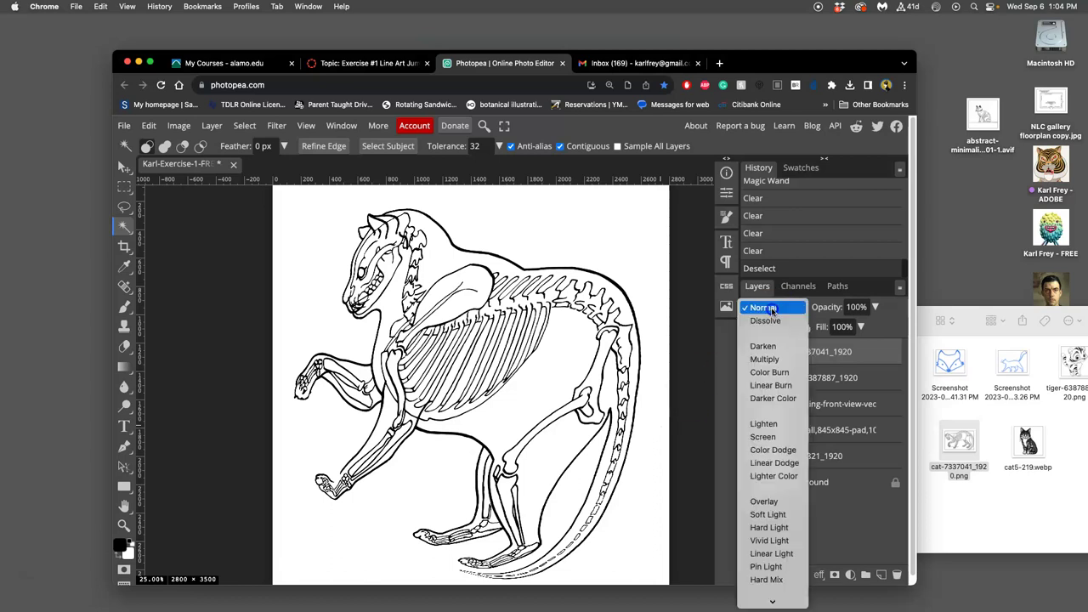
click(770, 359)
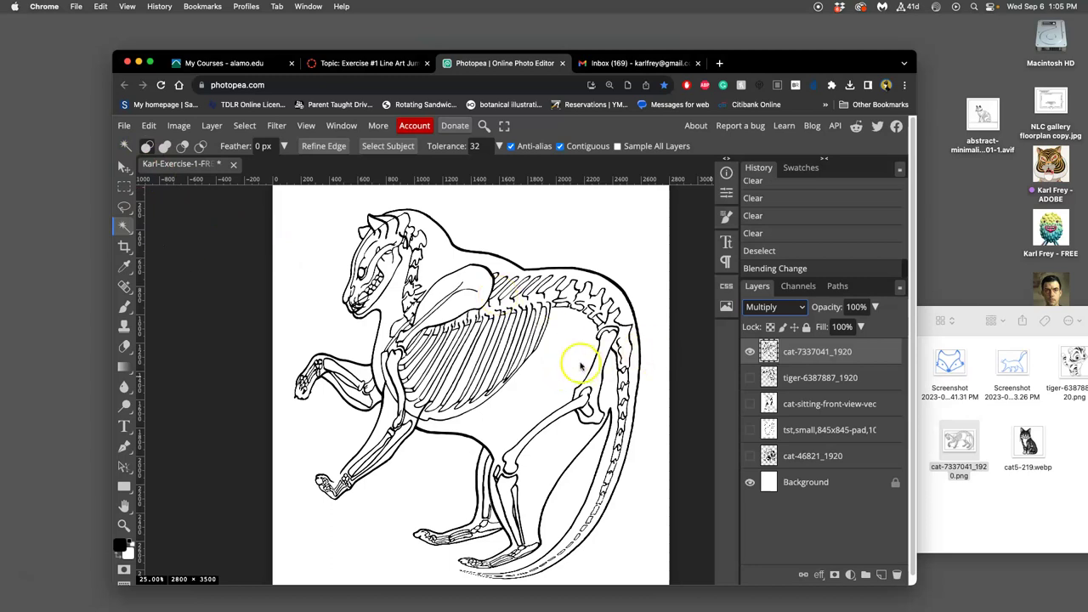
Step: Select the blank body interior behind the skeleton's ribs with the Magic Wand, then hide the skeleton layer
click(559, 363)
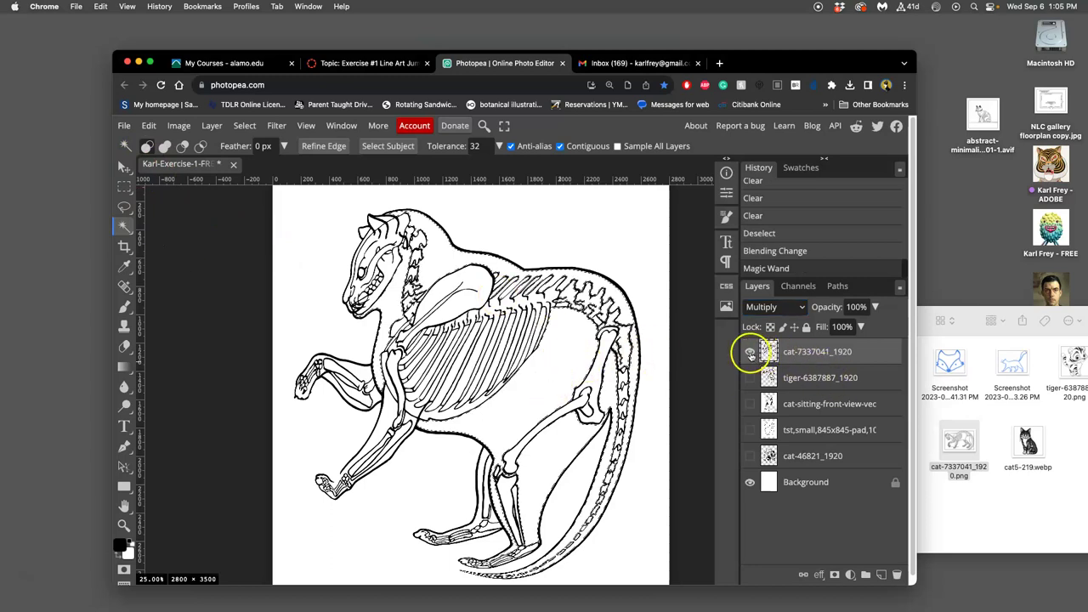
click(750, 351)
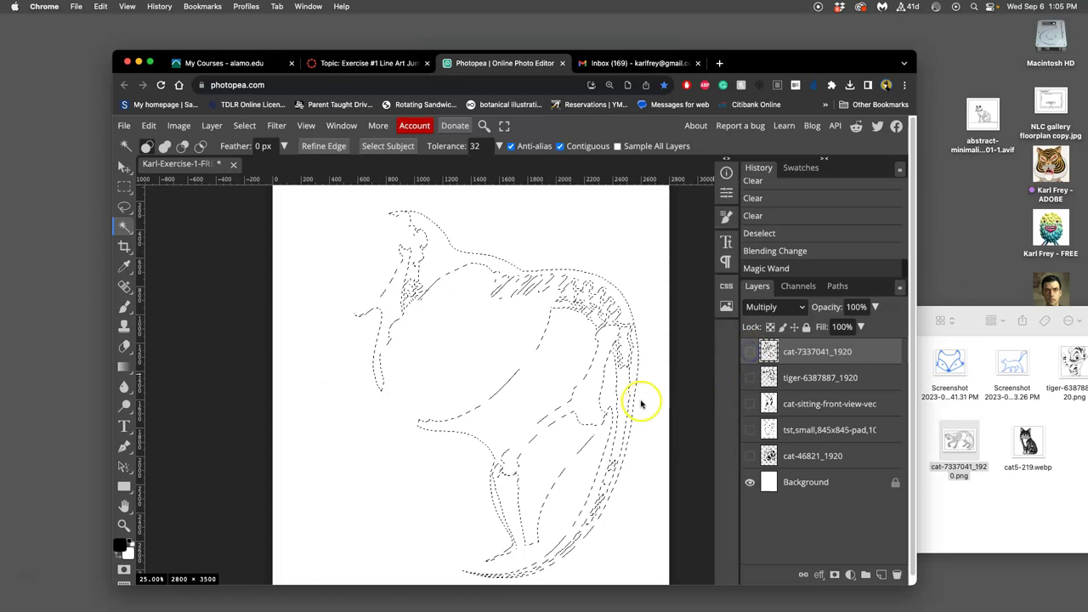
scroll(523, 366, down, 2)
scroll(523, 367, up, 2)
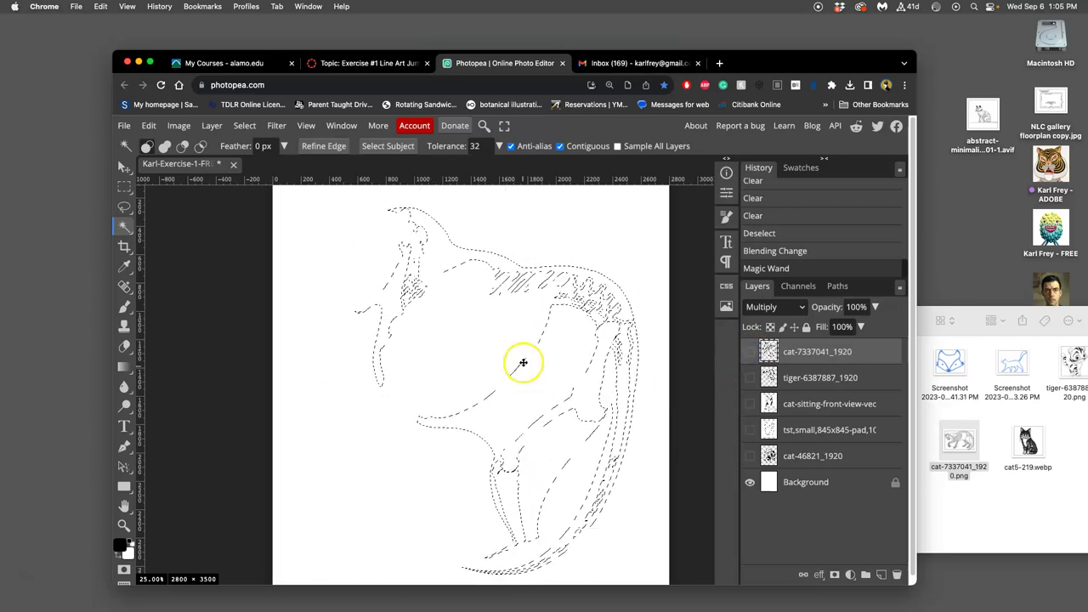
Step: Clear the selected body area from the tiger layer and the sitting cat layer, showing each one only while working on it
click(750, 377)
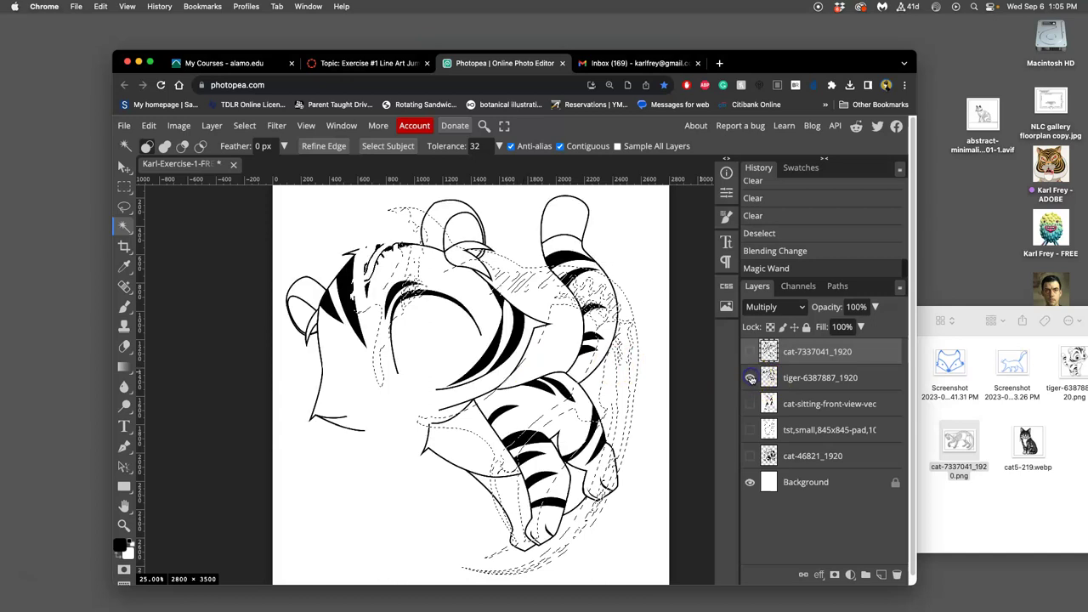
click(787, 385)
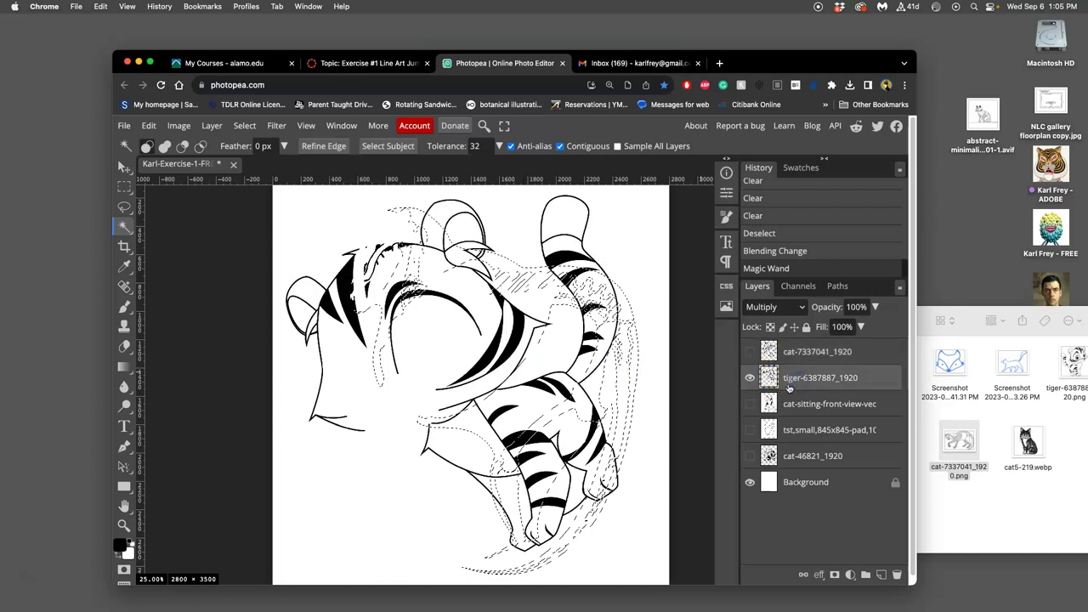
key(Delete)
click(750, 404)
click(750, 378)
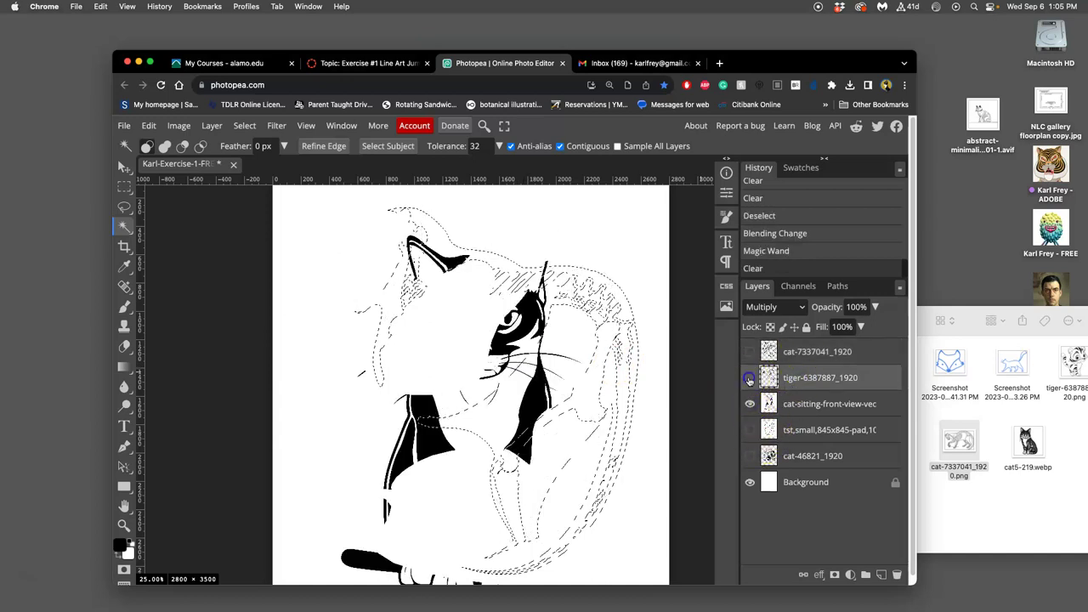
click(812, 412)
key(Delete)
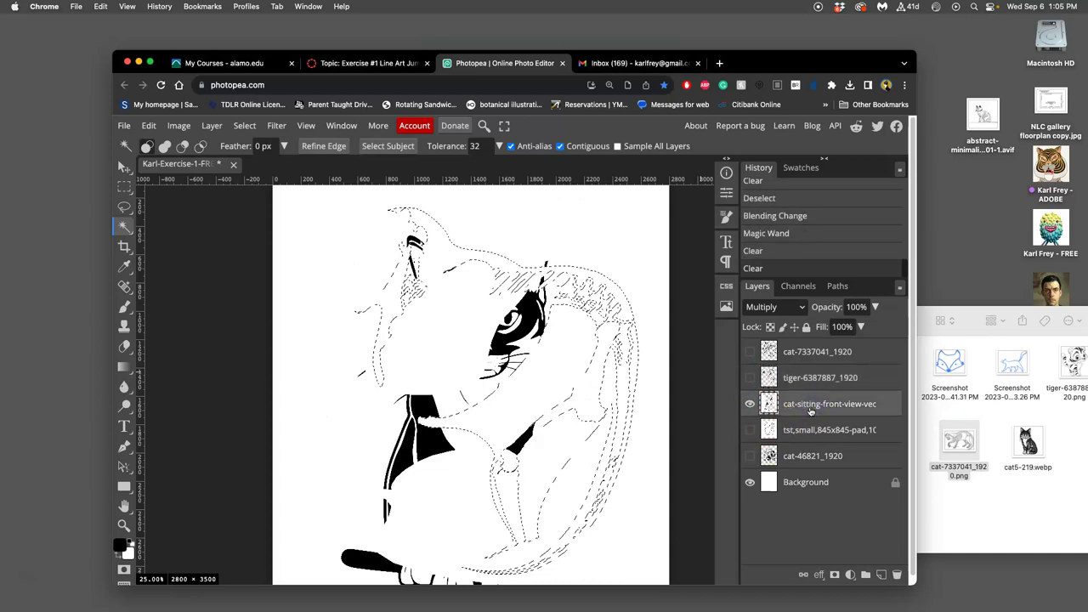
Step: Clear the selected body area from the small cats layer and the cat-46821_1920 layer, hiding the sitting and small cats layers
click(750, 430)
click(750, 404)
click(800, 431)
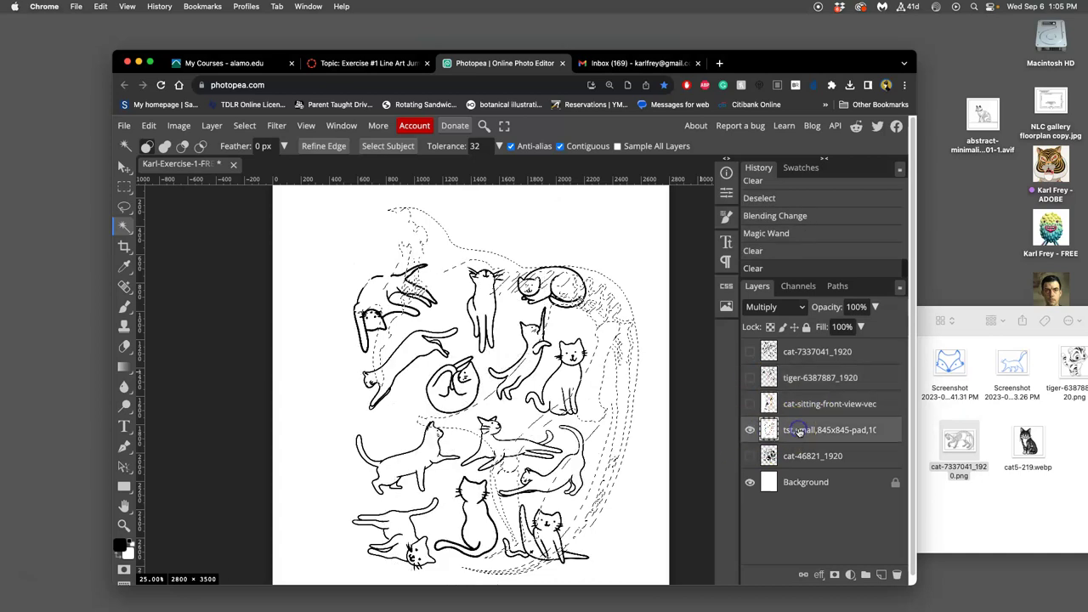
key(Delete)
click(750, 455)
click(789, 456)
click(747, 431)
click(768, 454)
key(Delete)
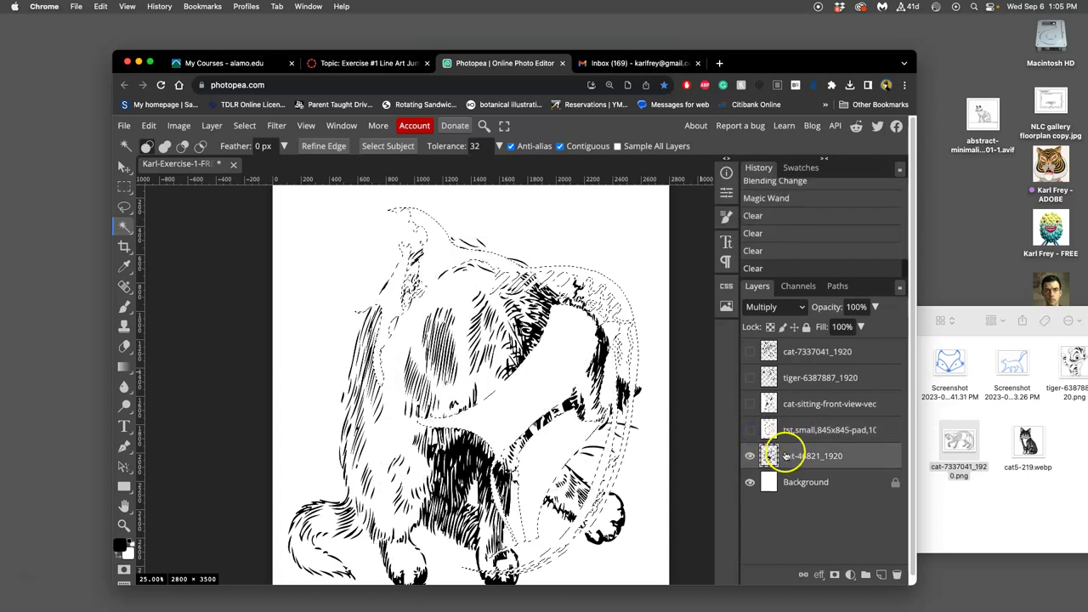
Step: Deselect the body area and show the small cats, sitting cat, tiger and skeleton layers again
key(ctrl+d)
click(750, 430)
click(749, 404)
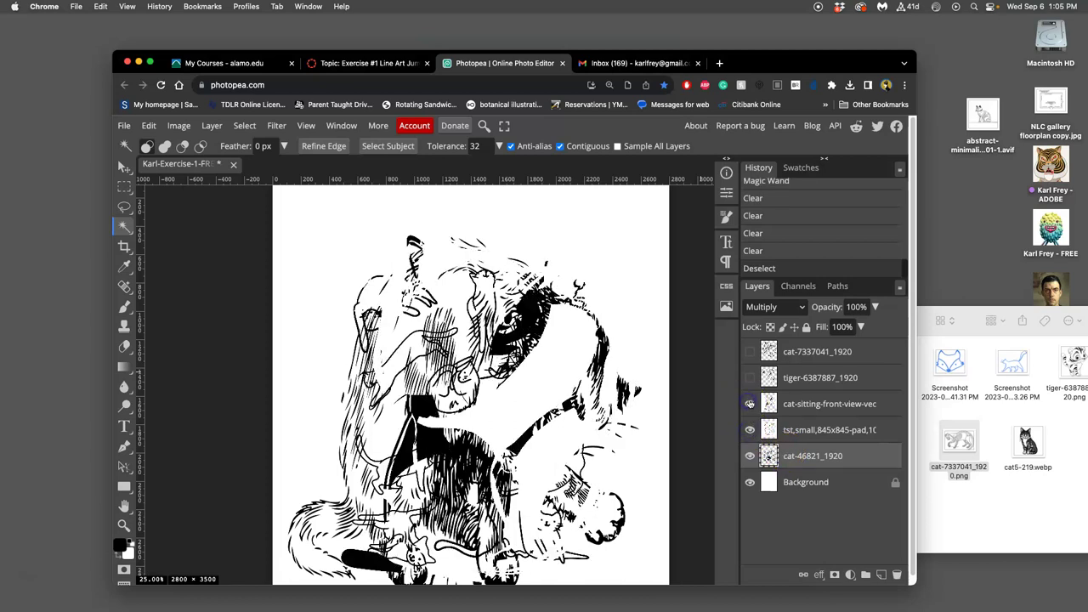
click(750, 380)
click(750, 352)
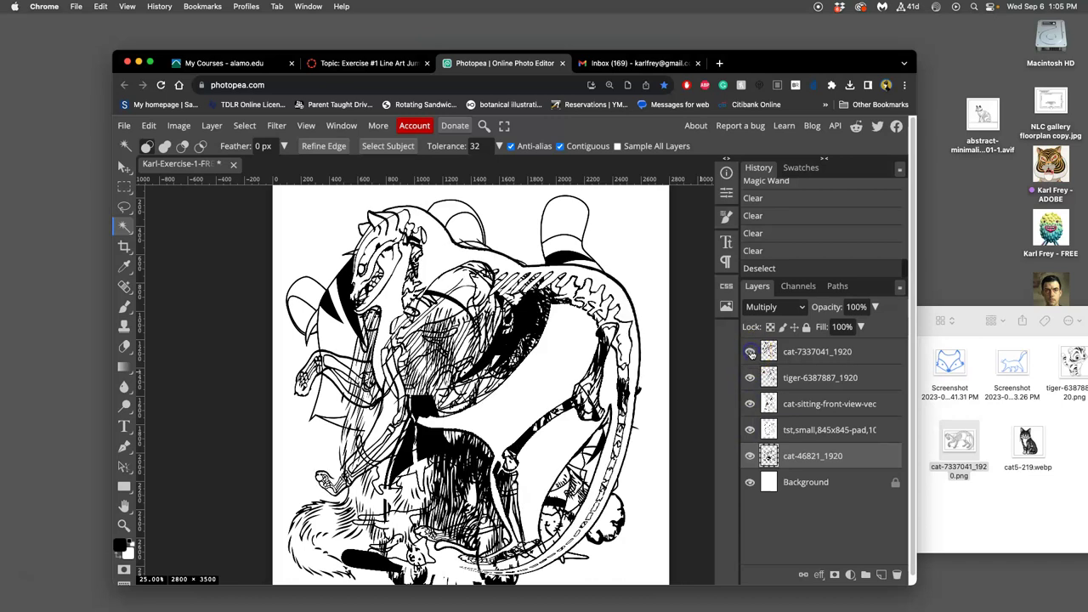
scroll(595, 374, down, 3)
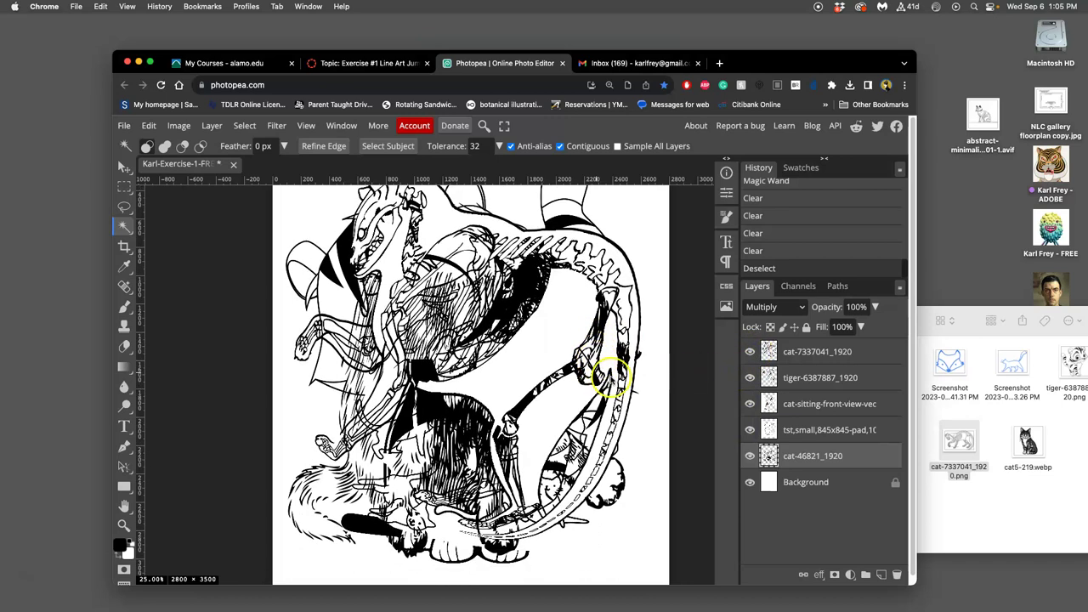
click(588, 382)
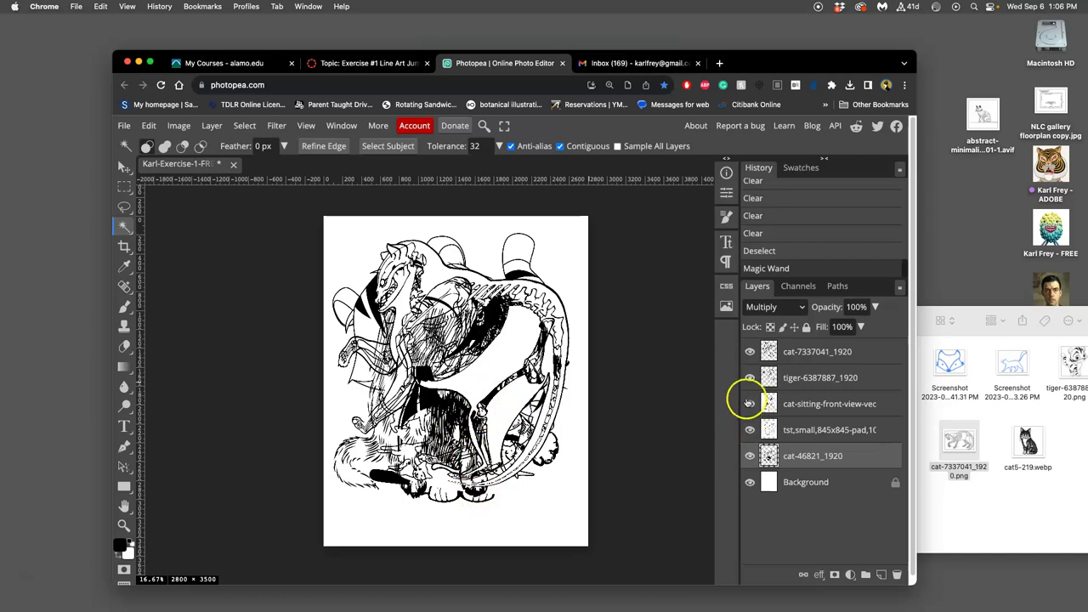
Step: Hide the skeleton, tiger, sitting cat and cat-46821_1920 layers so only the small cats layer shows over the Background
click(750, 404)
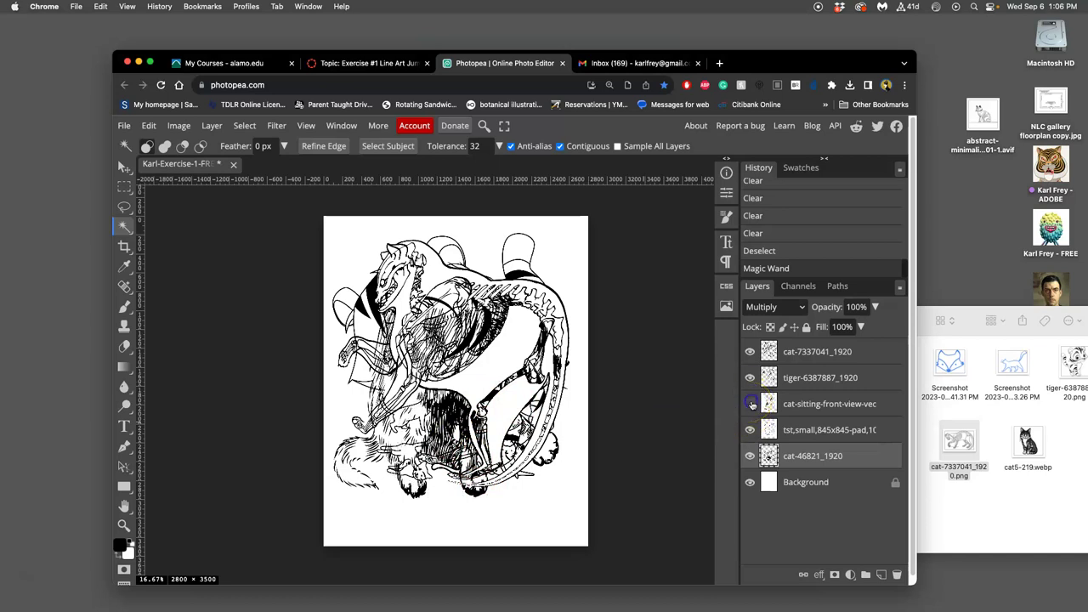
click(750, 377)
click(750, 351)
click(750, 430)
click(750, 430)
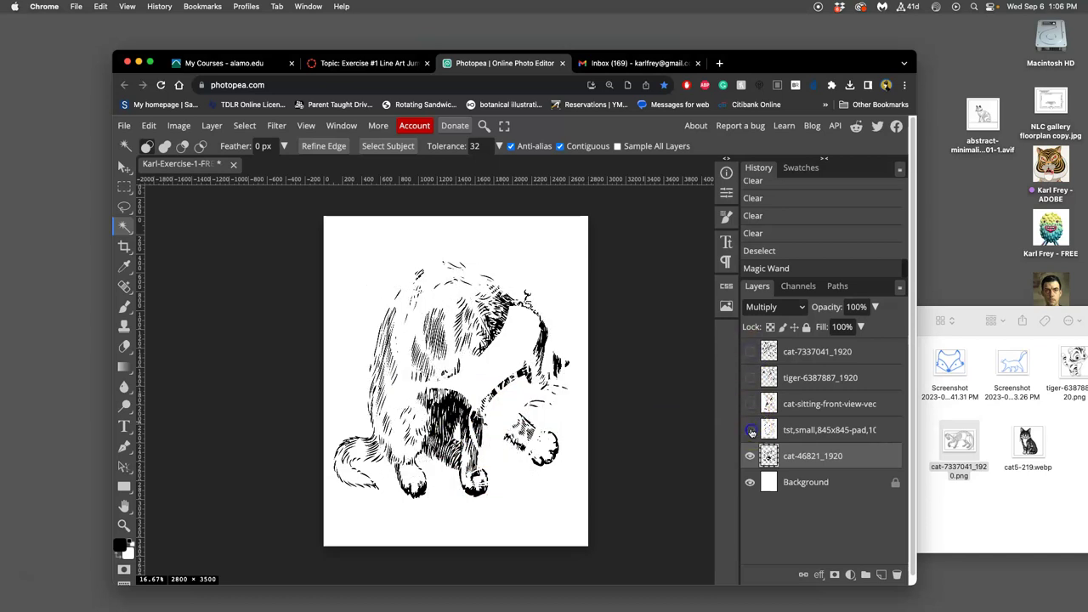
click(750, 457)
click(750, 429)
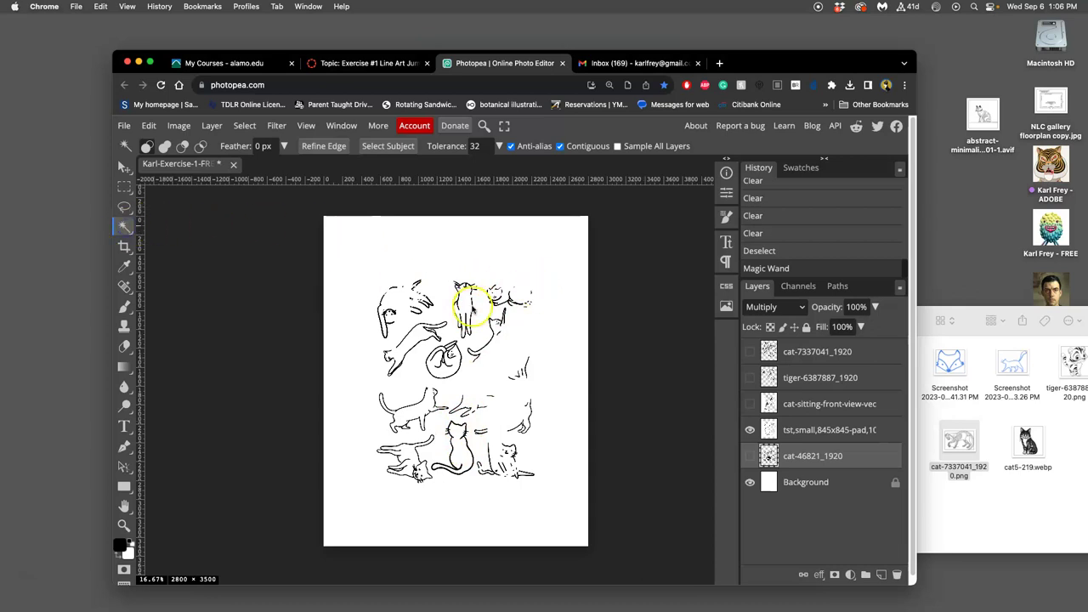
Step: Activate the small cats layer, drop the stray selection and select the upright cat's blank interior with the Magic Wand
scroll(473, 307, up, 5)
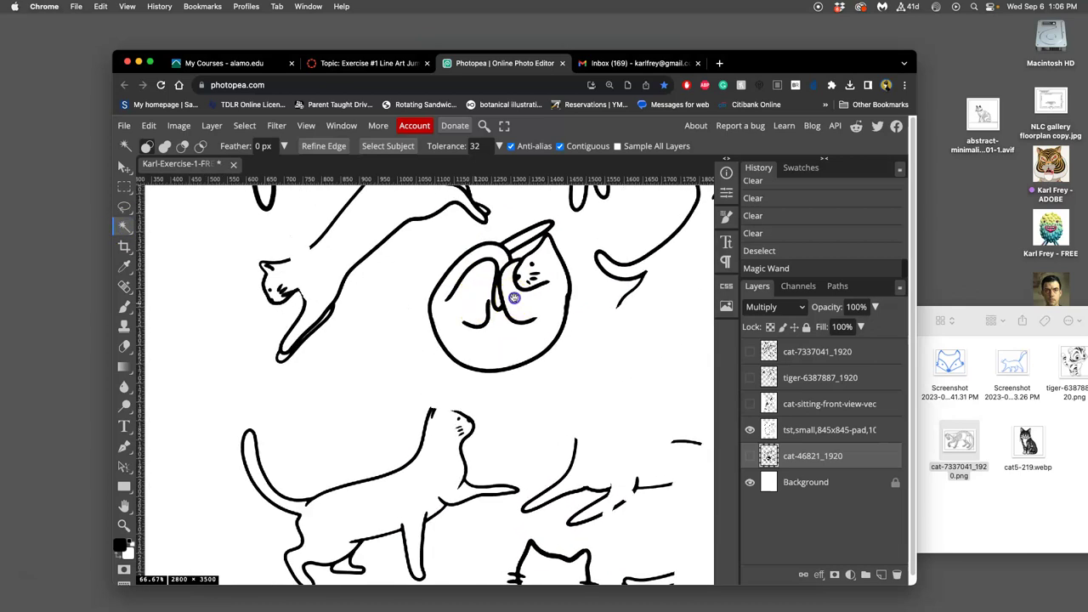
drag(500, 296, 390, 532)
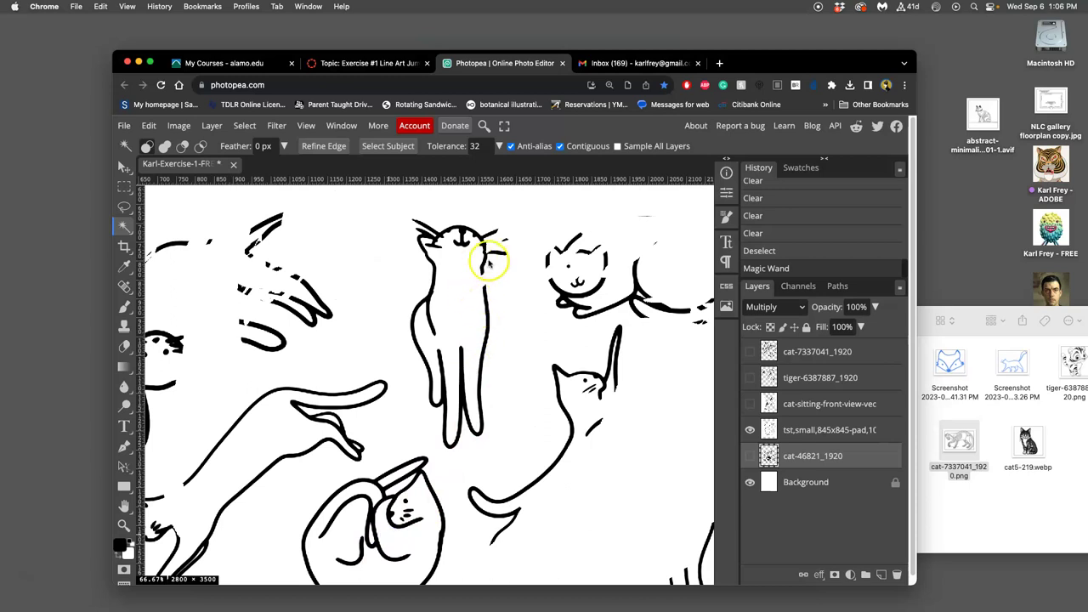
click(462, 298)
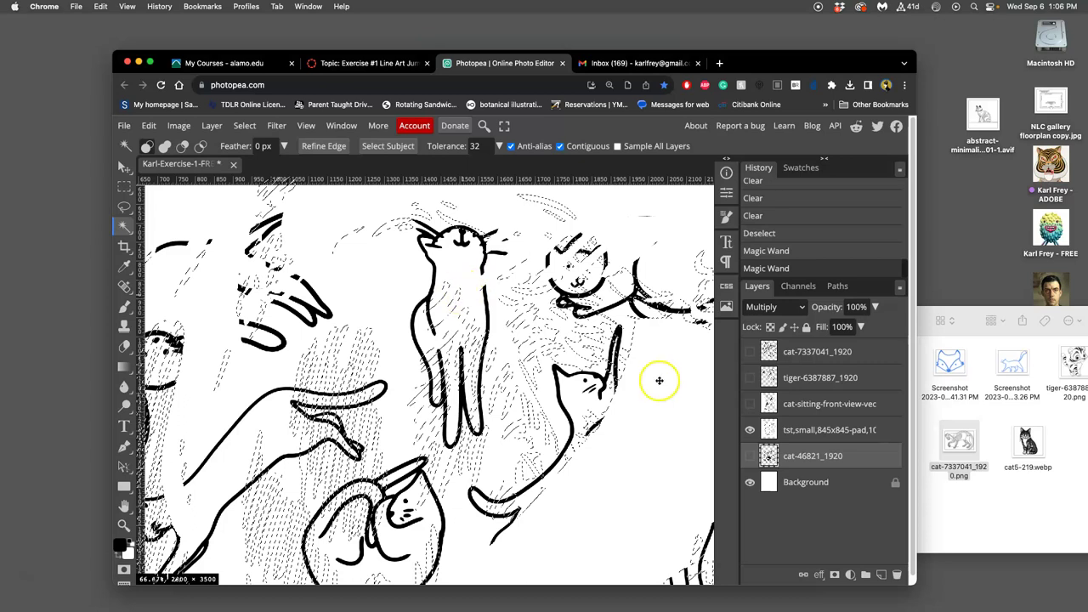
click(799, 432)
key(ctrl+d)
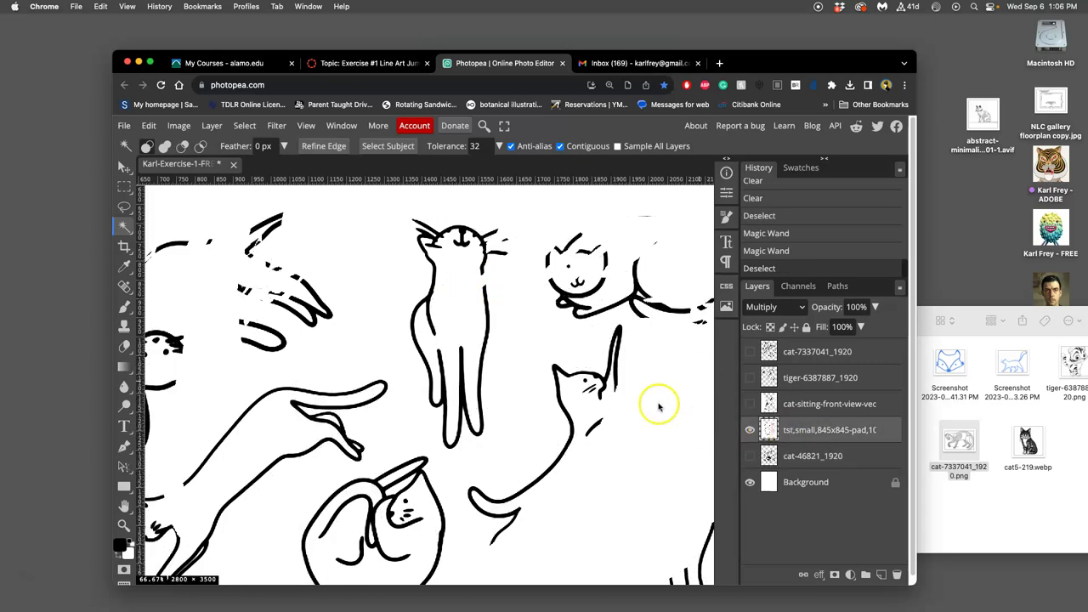
click(462, 310)
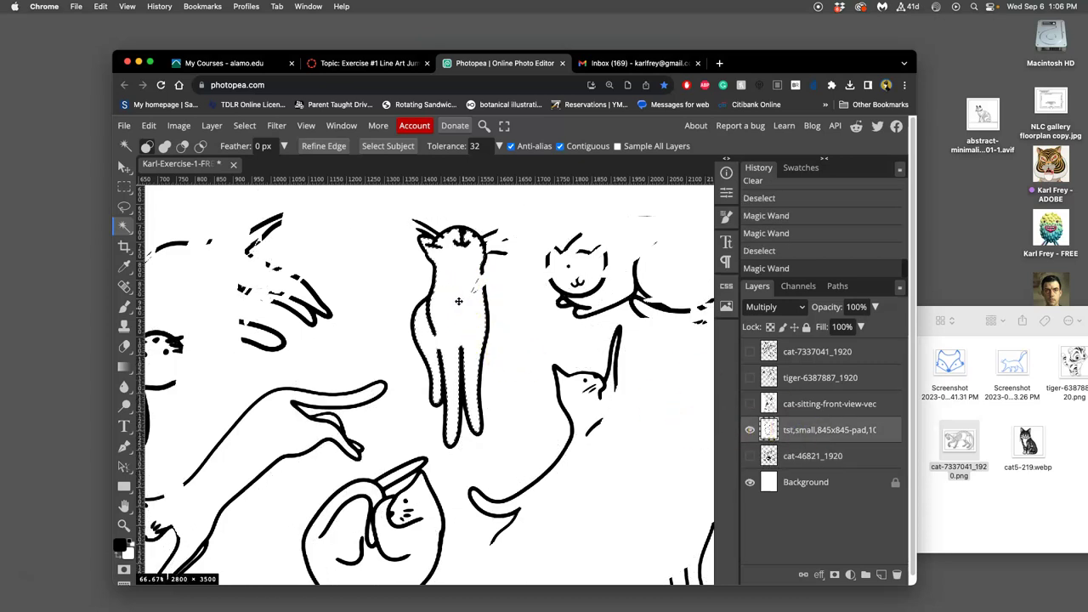
Step: Examine the selection outline around the upright cat for gaps in its contour
key(ctrl+minus)
key(ctrl+minus)
key(ctrl+minus)
key(ctrl+minus)
key(ctrl+minus)
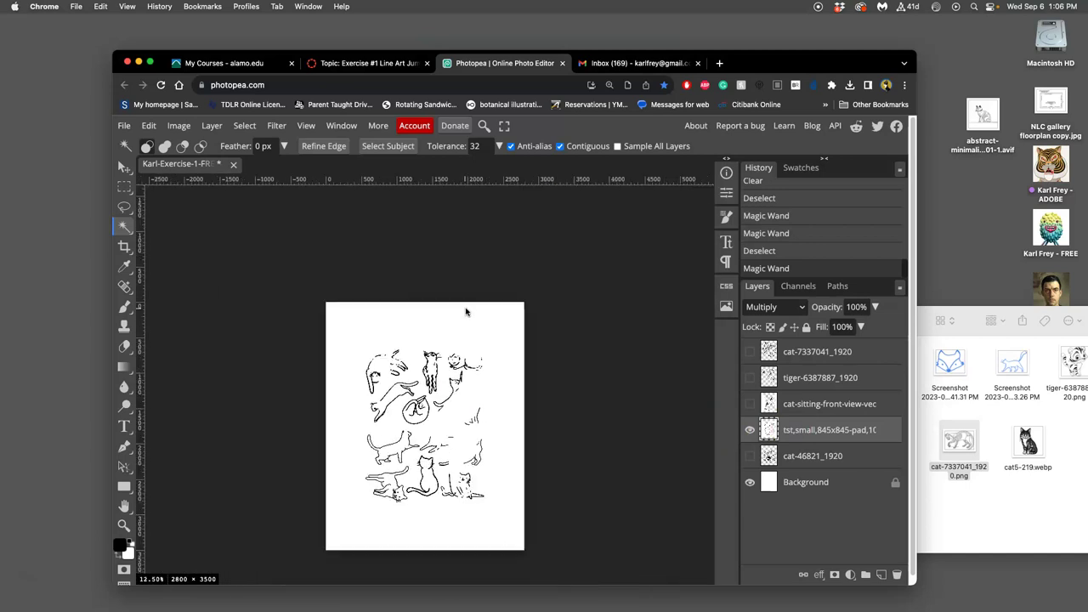
key(ctrl+plus)
key(ctrl+plus)
key(ctrl+plus)
key(ctrl+plus)
key(ctrl+plus)
key(ctrl+plus)
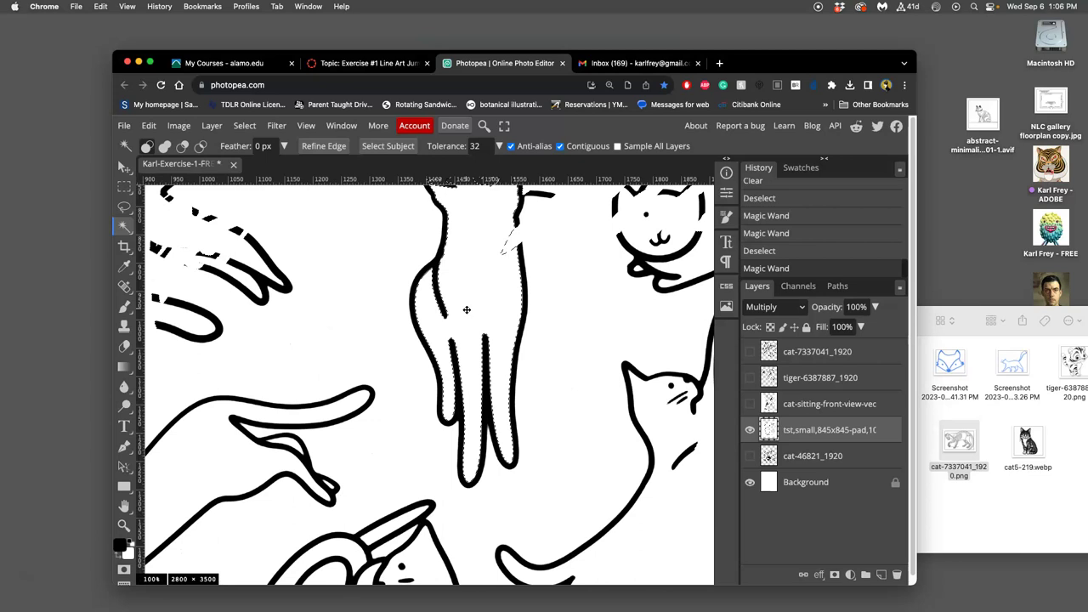
scroll(466, 309, up, 5)
scroll(466, 310, down, 2)
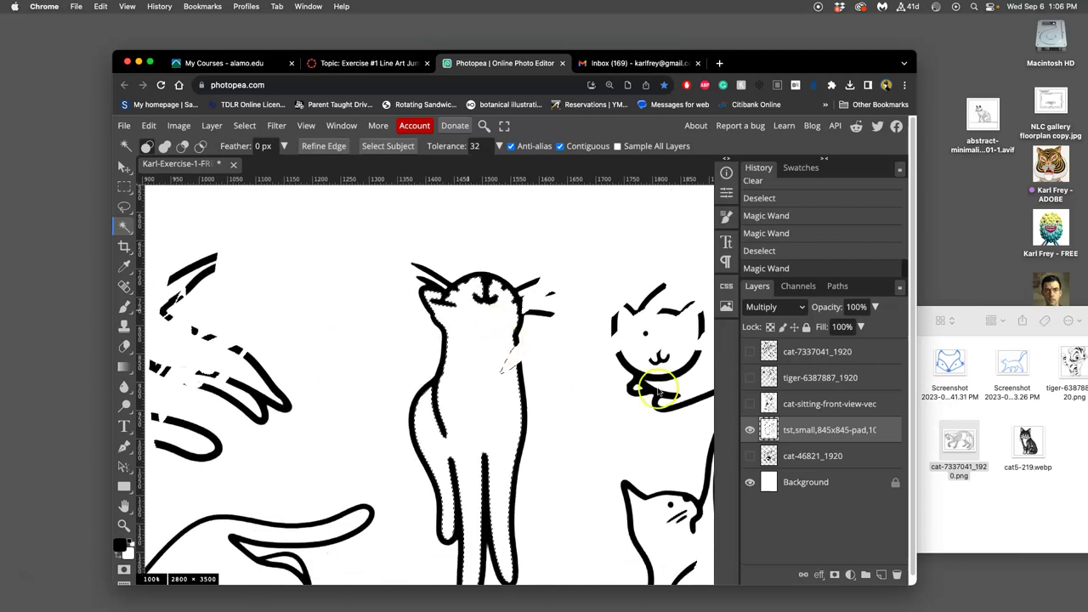
Step: Hide the Background layer, deselect, and reselect the upright cat's interior with the Magic Wand
click(750, 482)
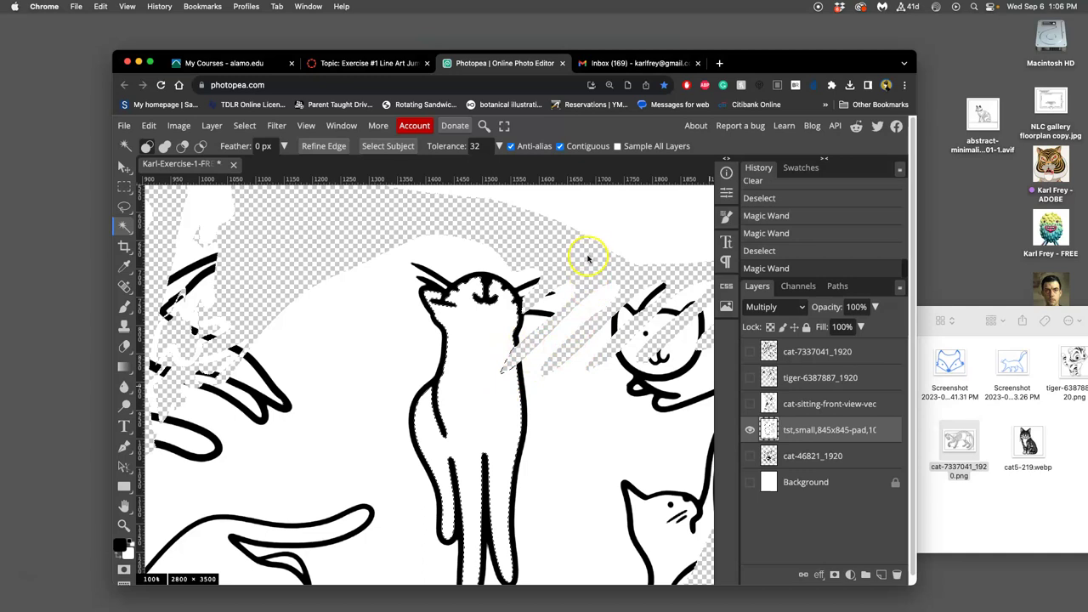
key(super+d)
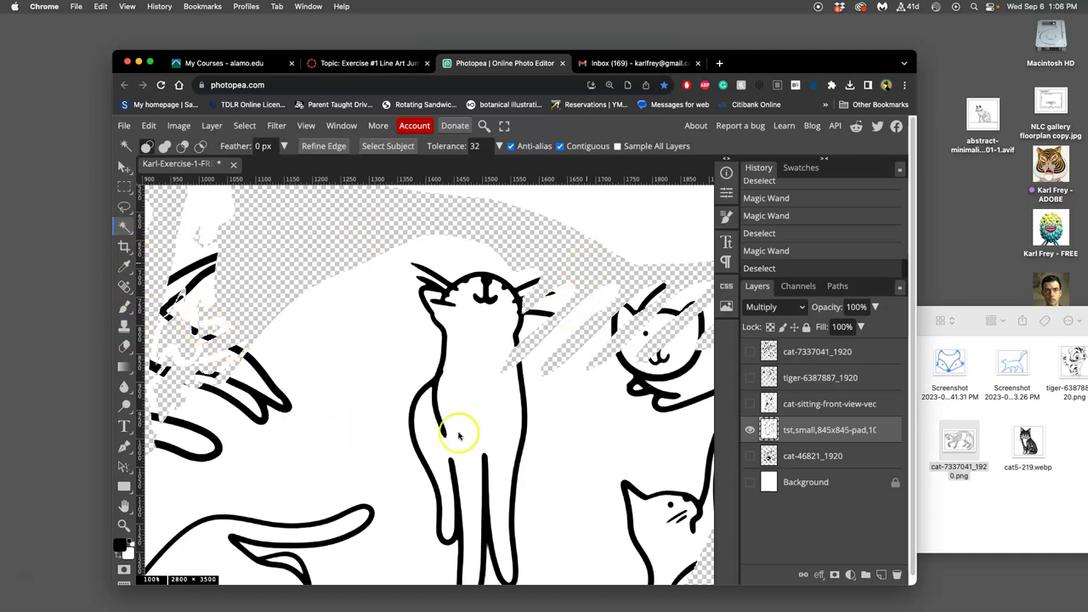
click(493, 421)
scroll(493, 421, down, 1)
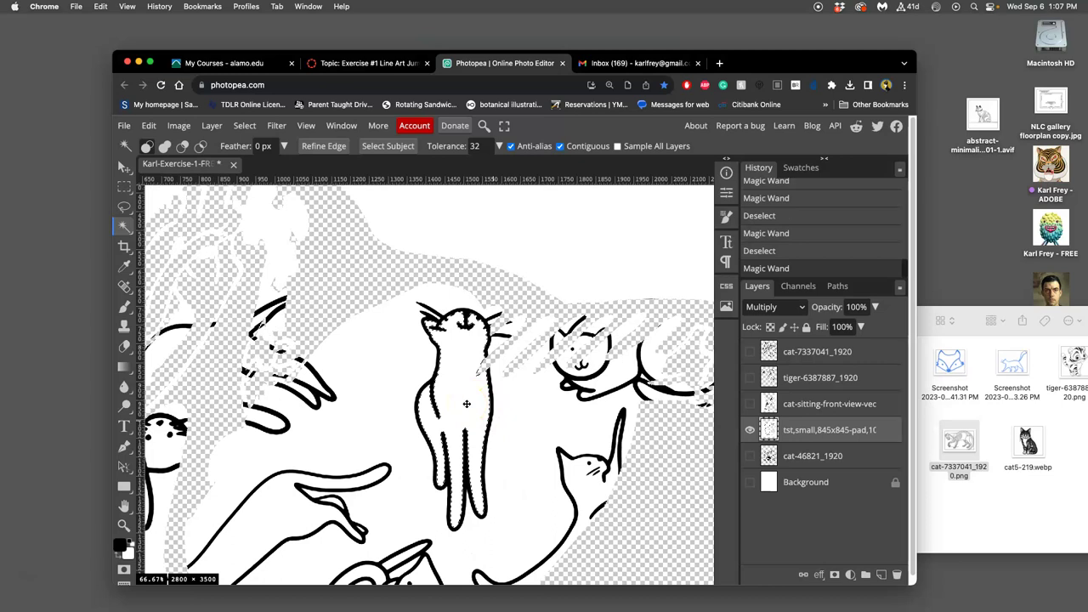
Step: Try Magic Wand selections on the small cats layer with Contiguous turned off
click(559, 147)
drag(495, 390, 478, 417)
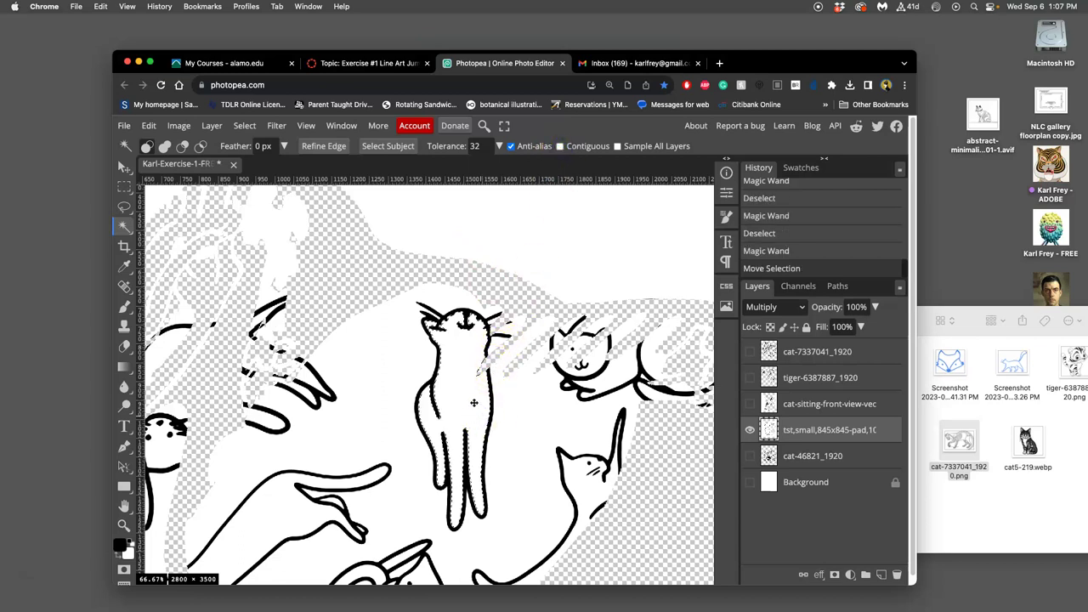
click(469, 401)
click(537, 386)
scroll(538, 382, down, 5)
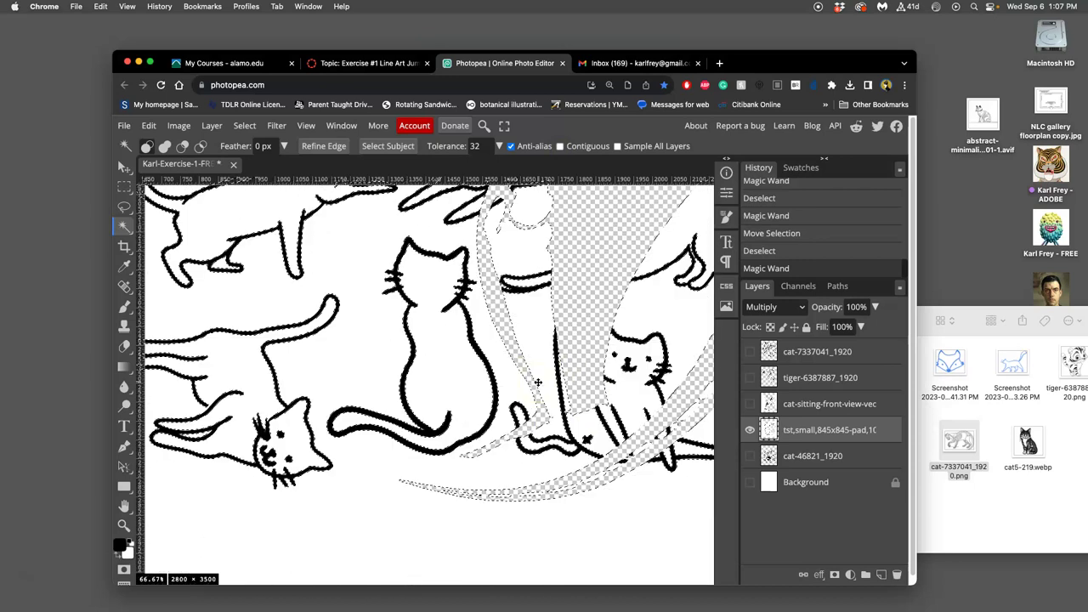
scroll(535, 382, down, 1)
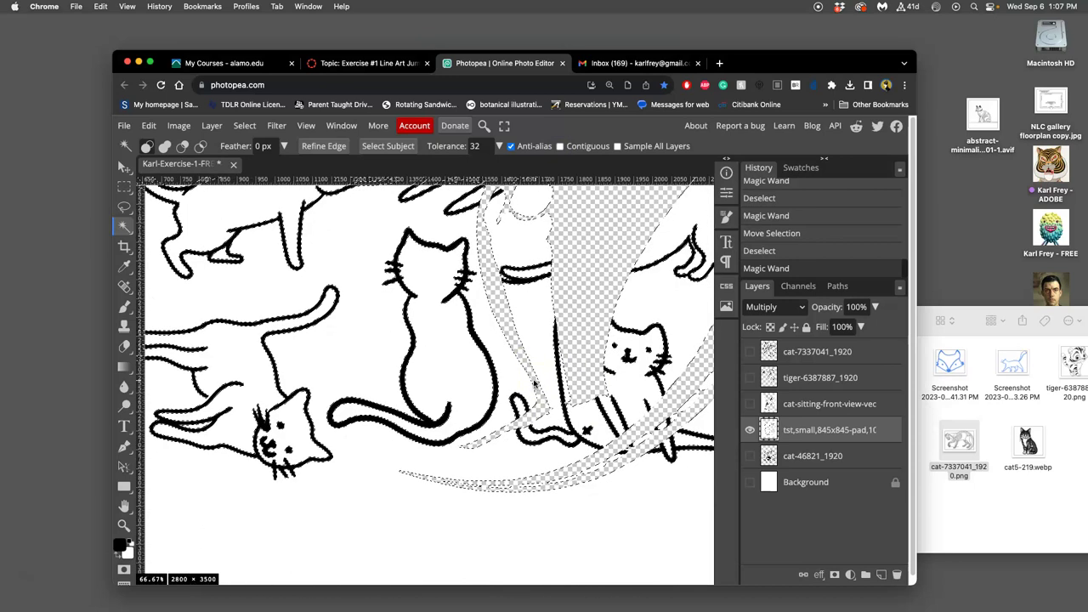
scroll(535, 383, up, 5)
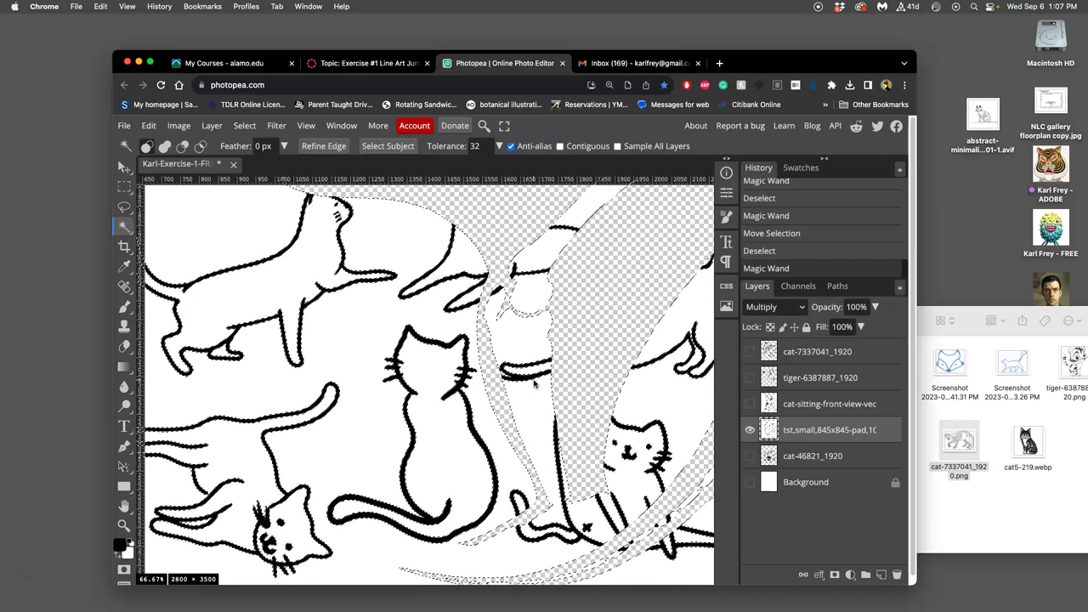
click(439, 344)
scroll(466, 384, down, 3)
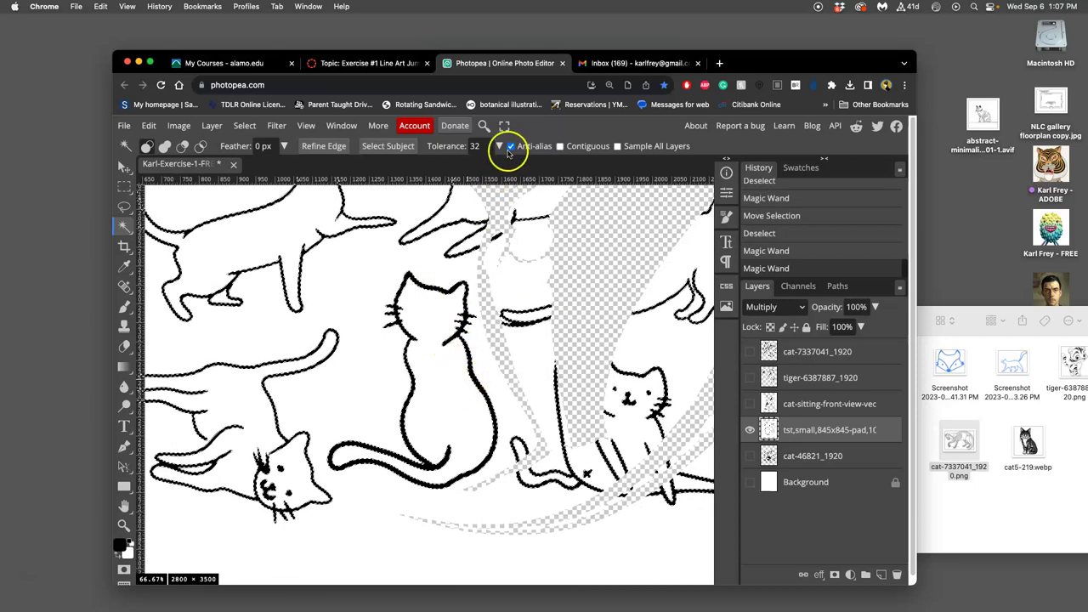
Step: Turn Contiguous back on, deselect, and select the interior of the seated cat seen from behind
click(559, 146)
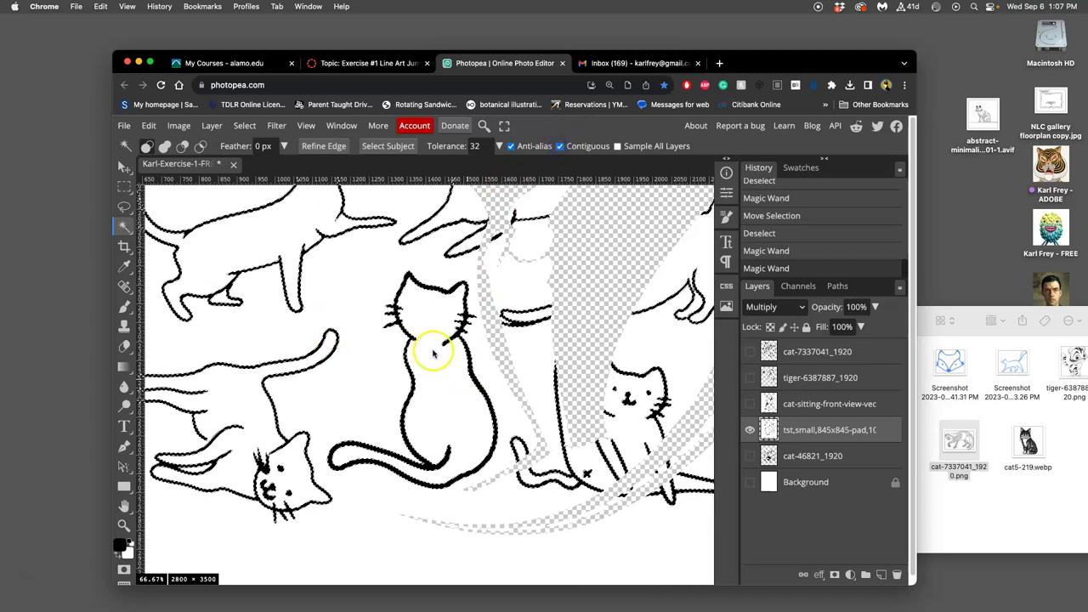
click(406, 334)
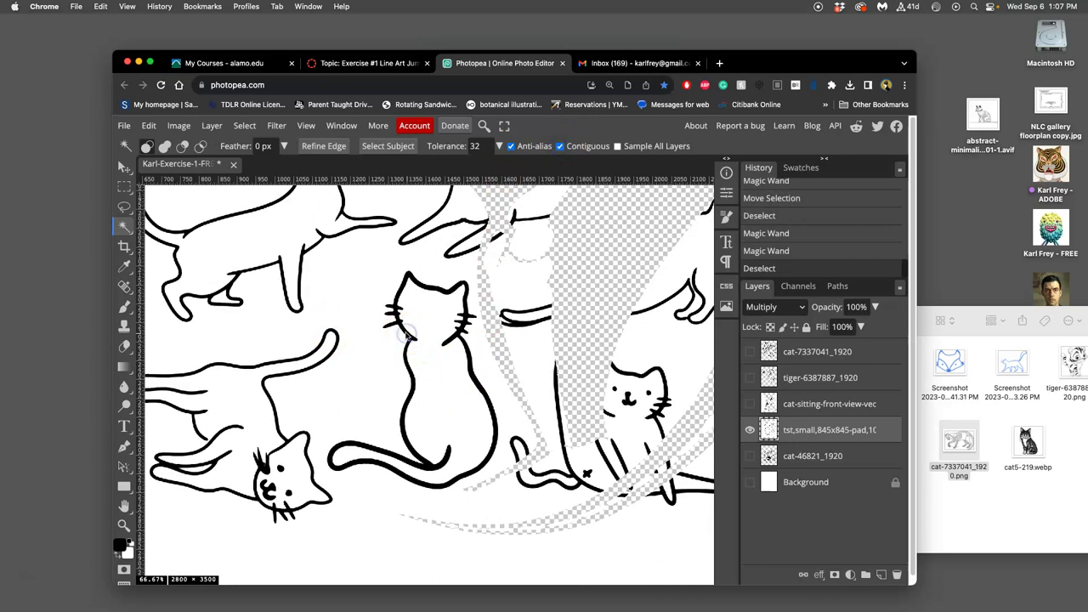
click(413, 304)
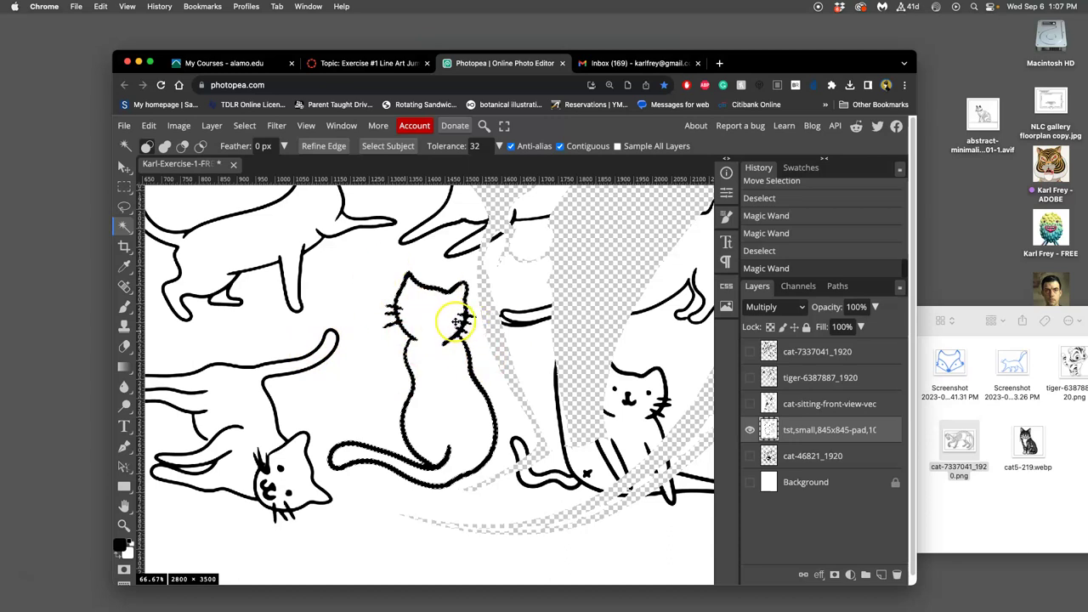
scroll(457, 322, down, 3)
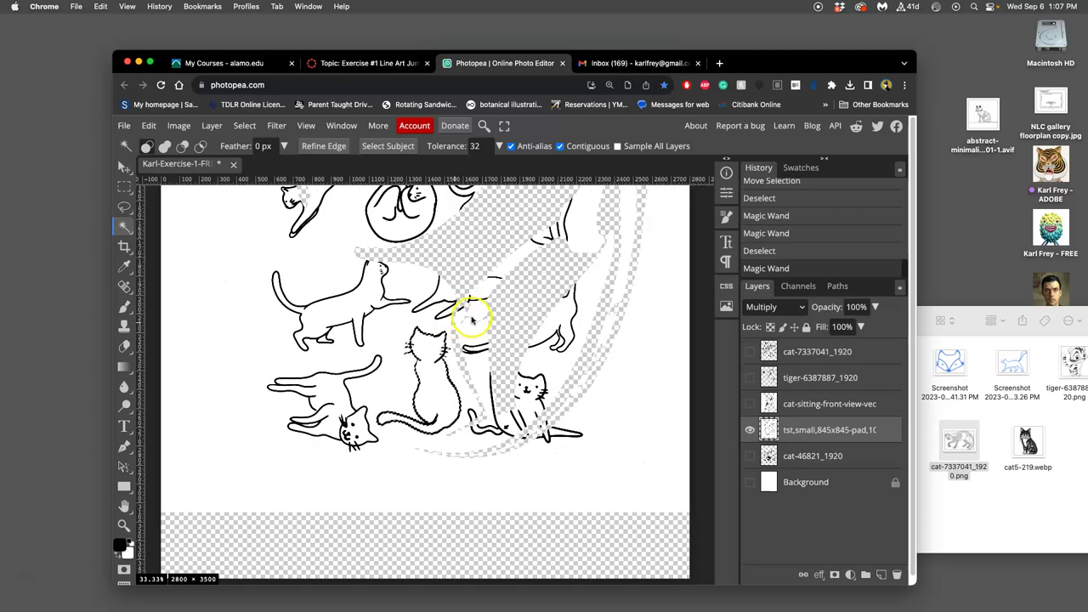
scroll(473, 321, up, 2)
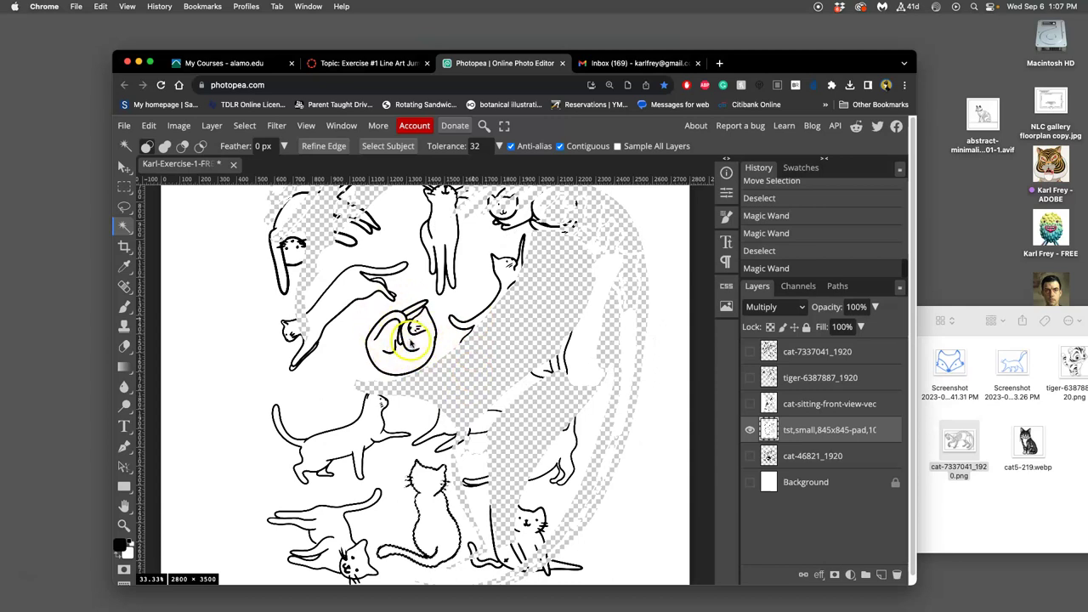
Step: Select the curled-up cat's interior with the Magic Wand, then hide the small cats layer and show the Background
click(406, 361)
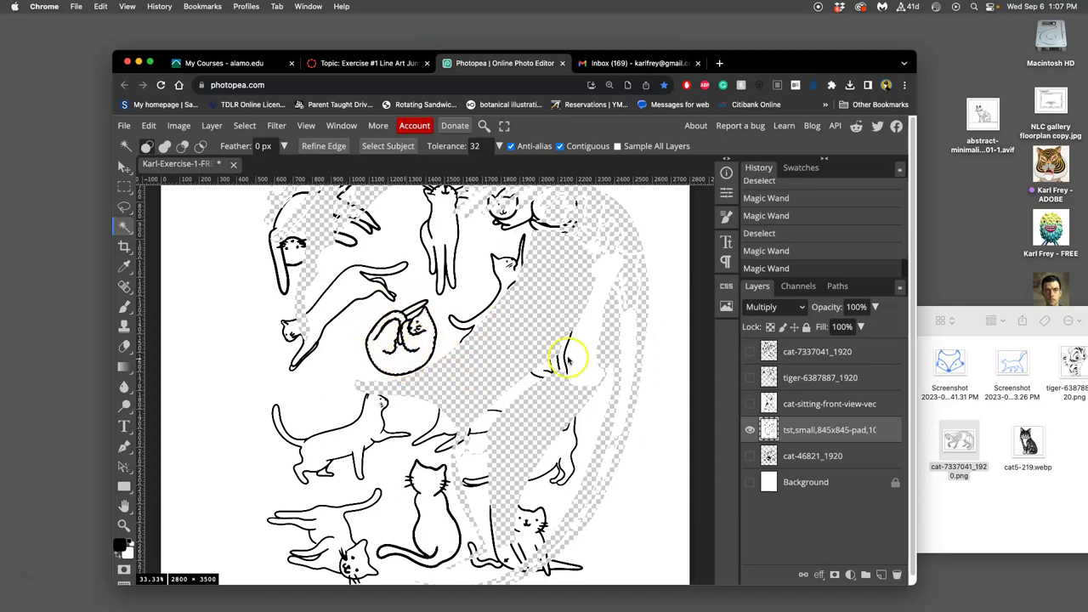
click(750, 430)
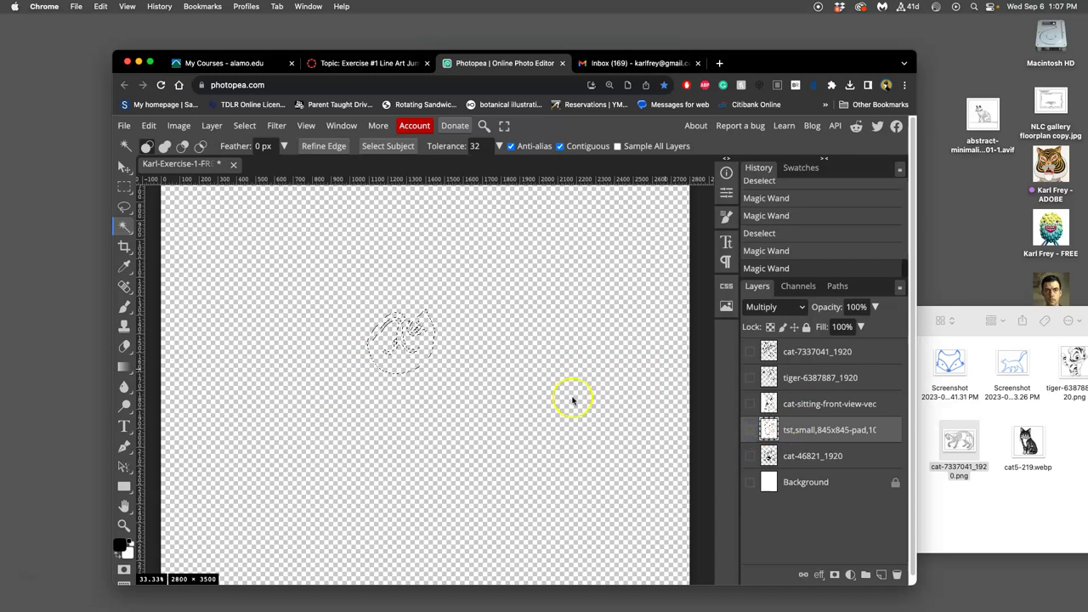
click(750, 483)
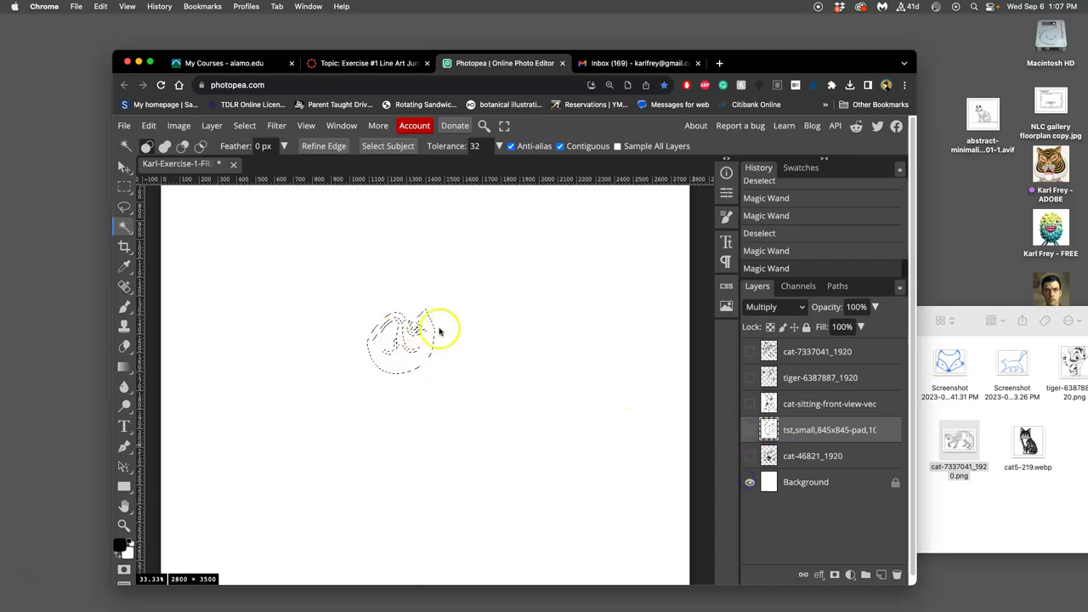
scroll(418, 343, down, 3)
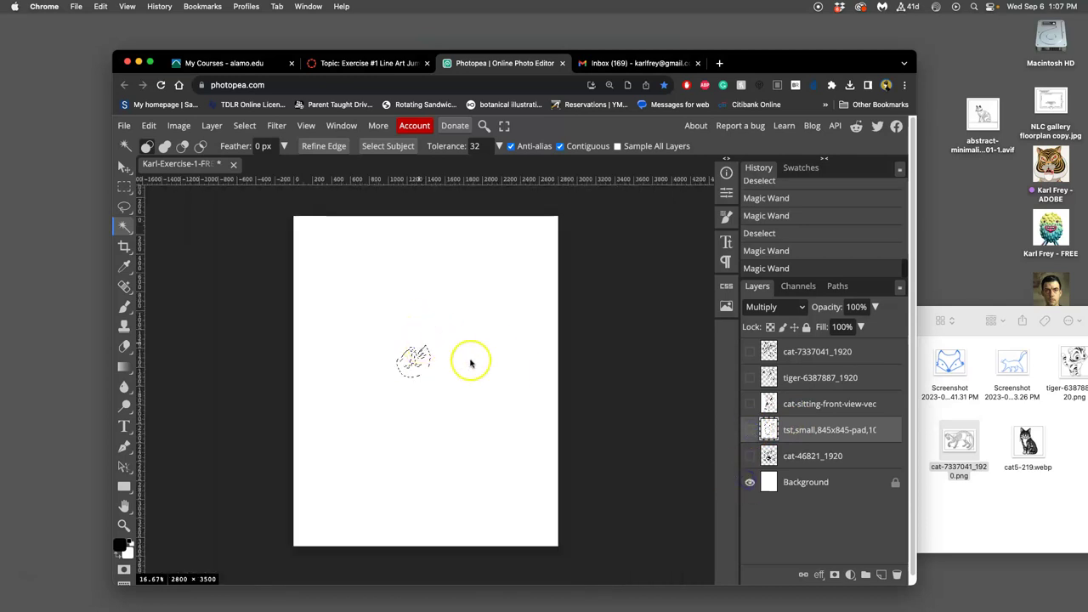
Step: Show the sitting cat and tiger layers and clear the curled-up cat selection from the tiger layer
click(750, 404)
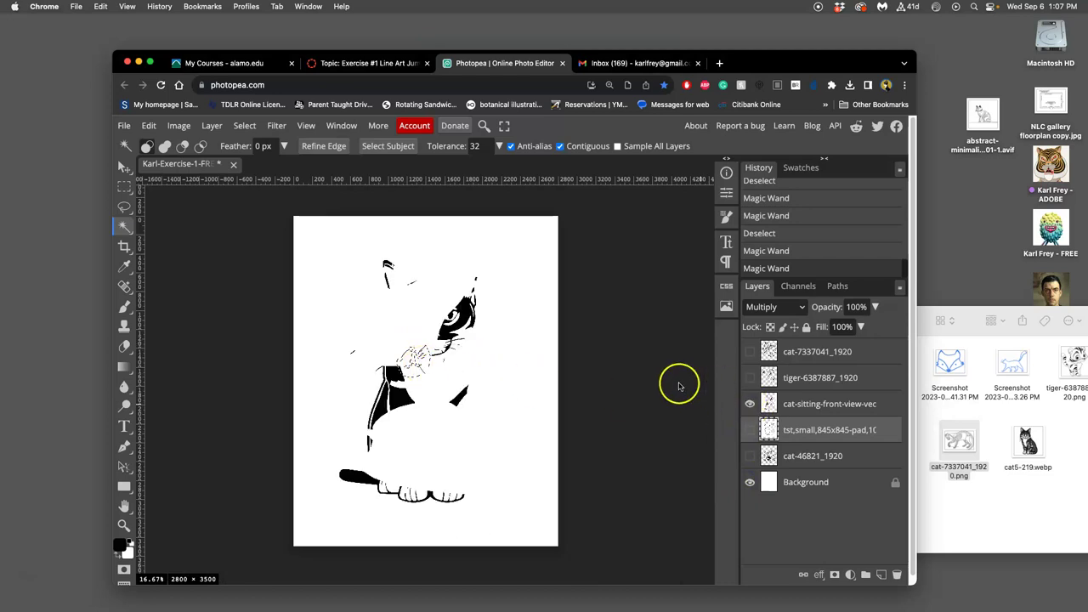
click(750, 377)
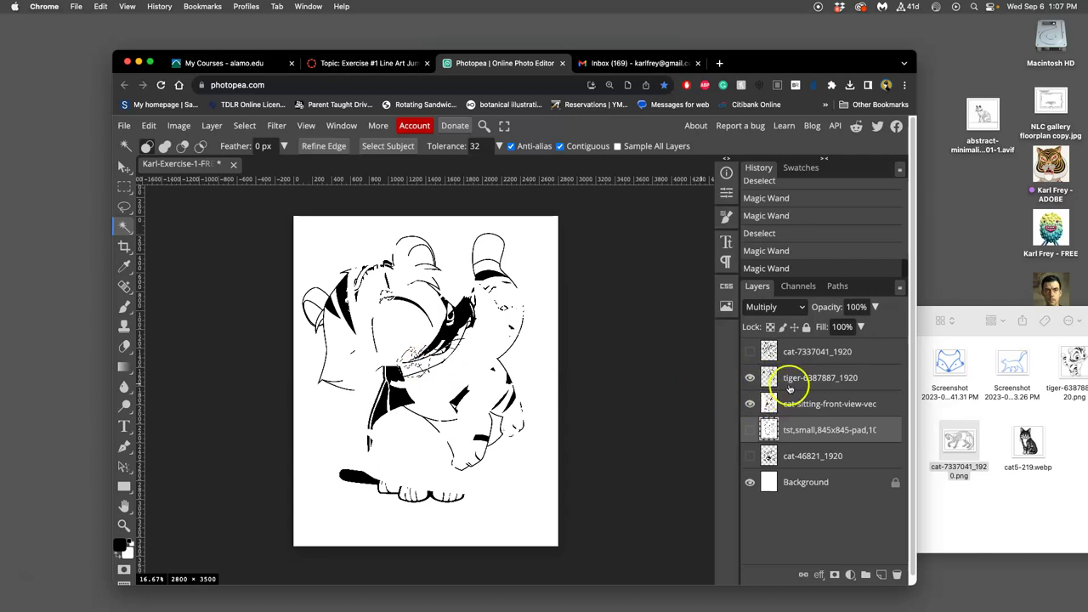
click(792, 385)
key(Delete)
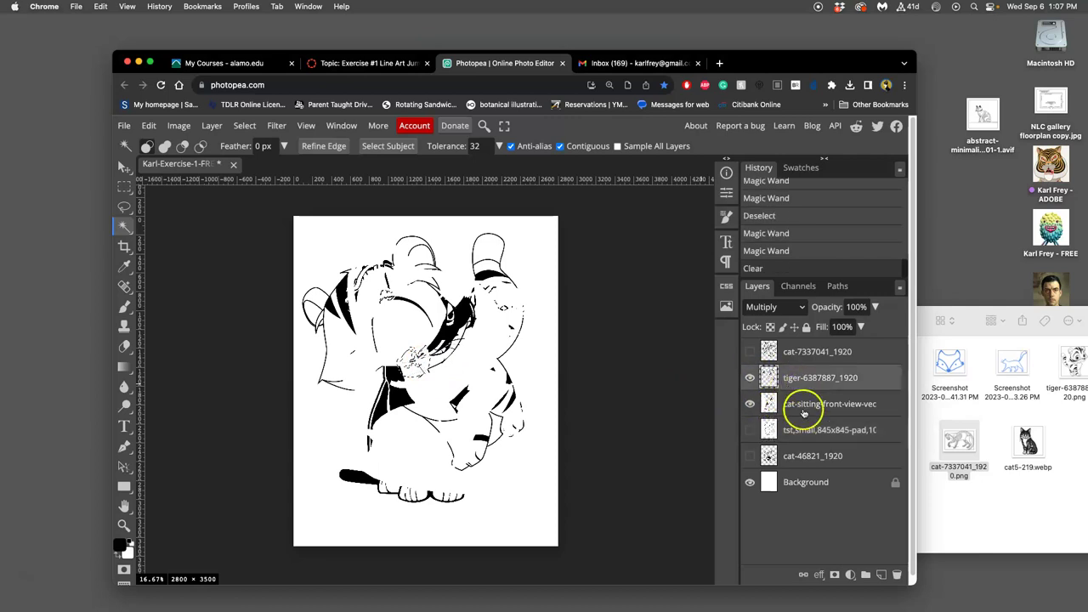
Step: Clear the curled-up cat selection from the sitting cat, cat-46821_1920 and cat-7337041_1920 layers, showing the two hidden ones
click(804, 408)
key(Delete)
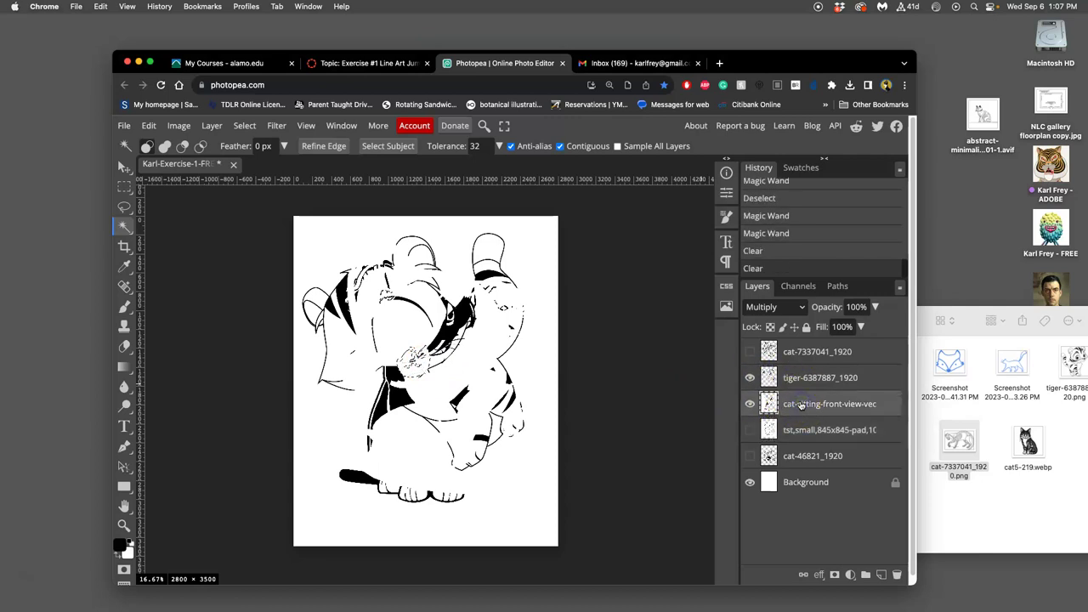
click(808, 462)
click(749, 456)
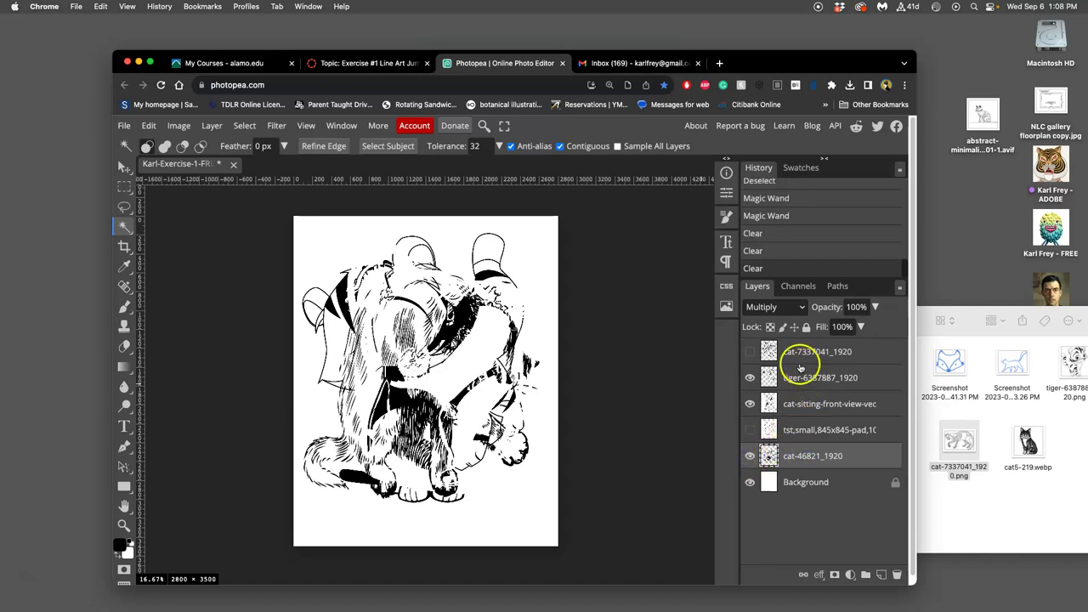
click(749, 352)
click(796, 357)
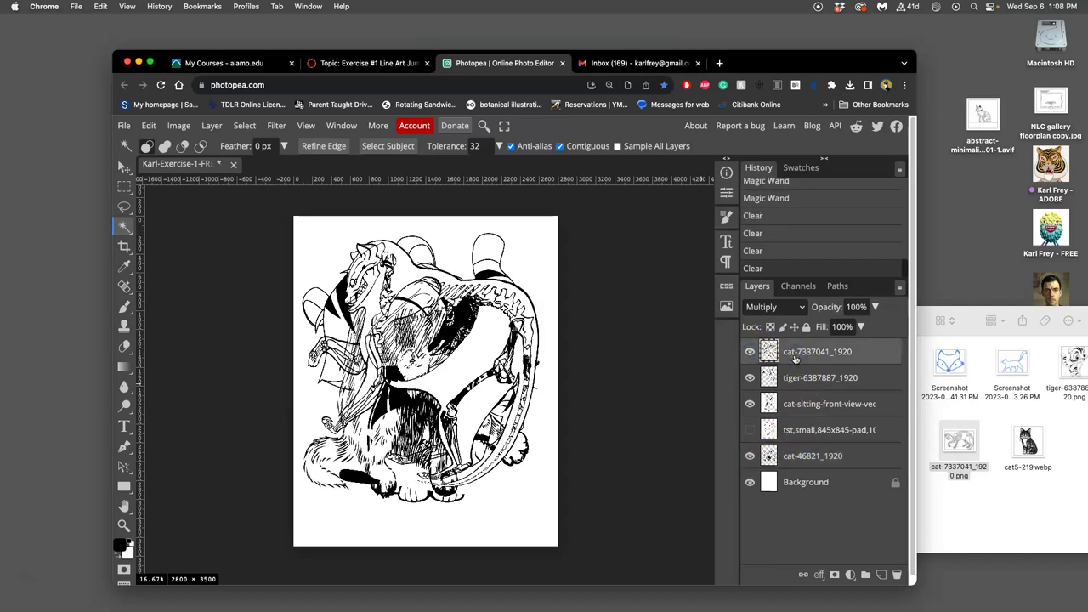
Step: Show the small cats layer, deselect, and inspect the curled-up cat against the cleared layers
click(751, 430)
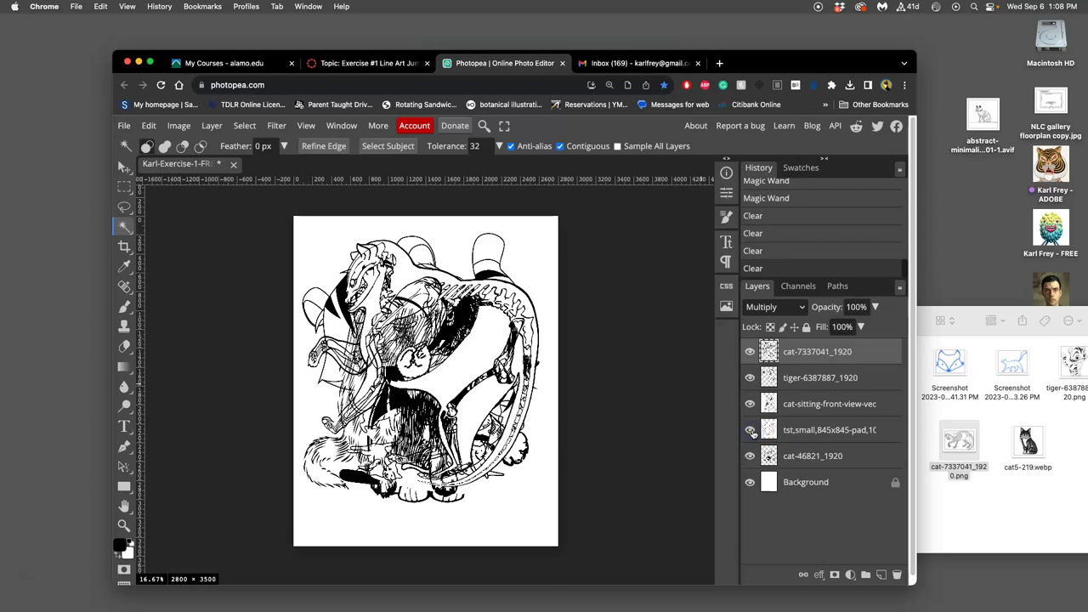
key(super+equal)
key(super+equal)
key(super+equal)
key(super+equal)
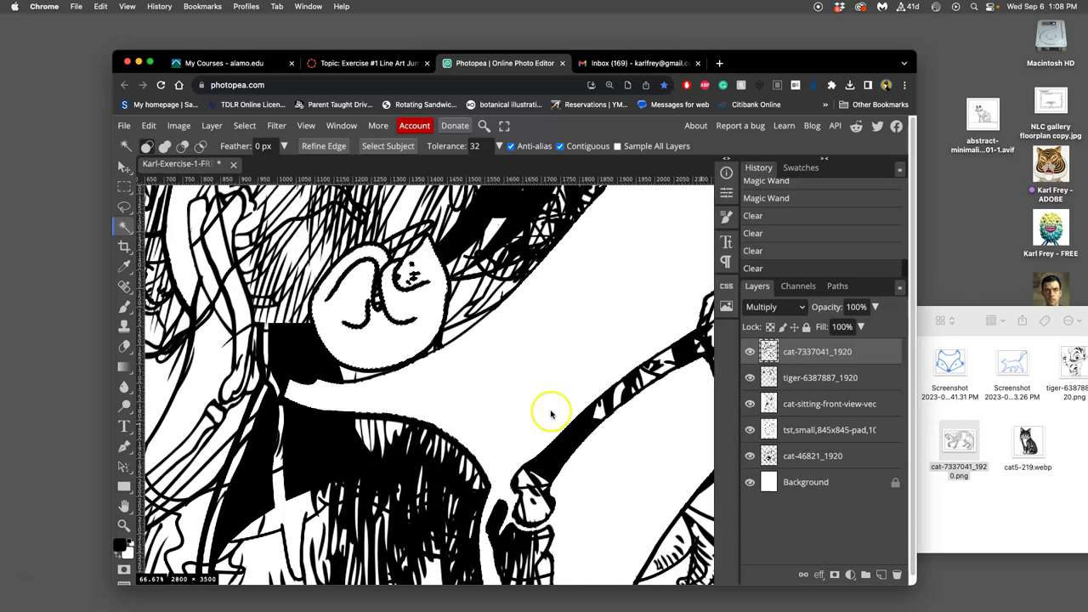
key(super+d)
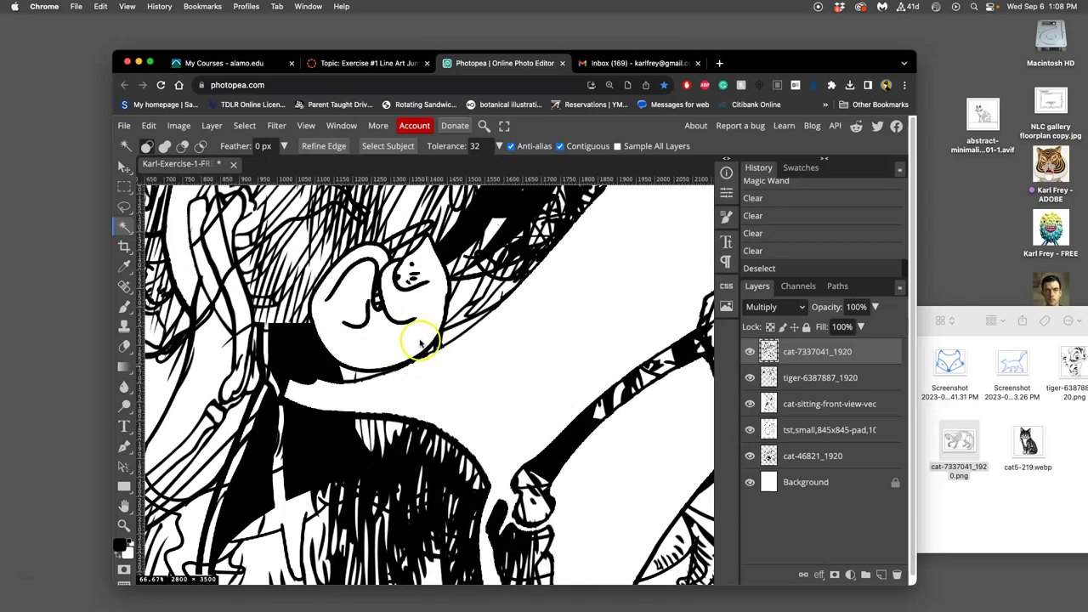
key(super+minus)
key(super+minus)
key(super+minus)
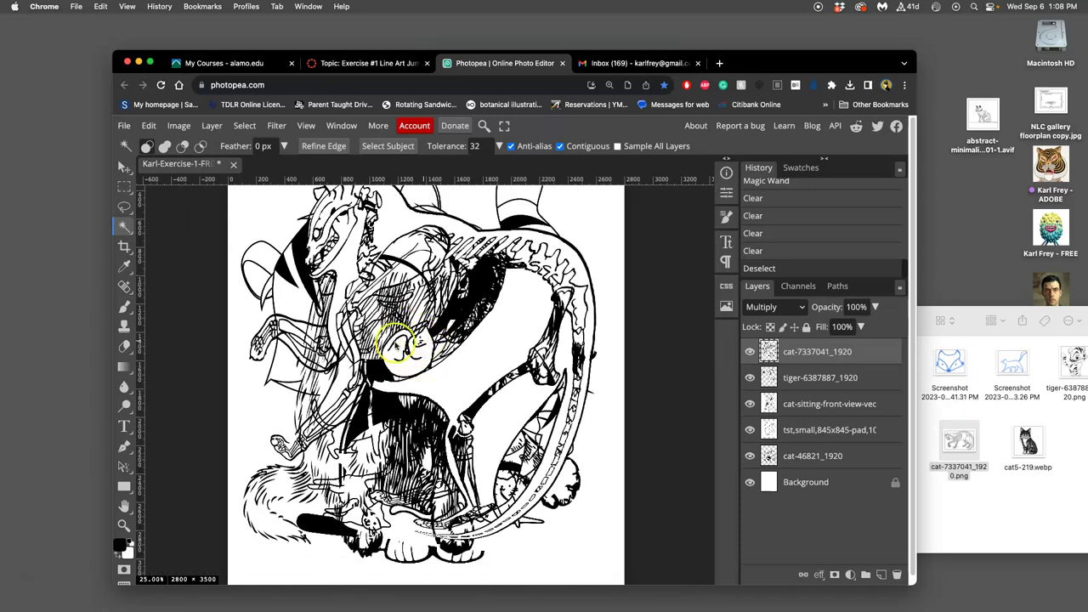
mouse_move(437, 340)
mouse_down()
mouse_move(456, 328)
mouse_move(444, 352)
mouse_move(452, 339)
mouse_up()
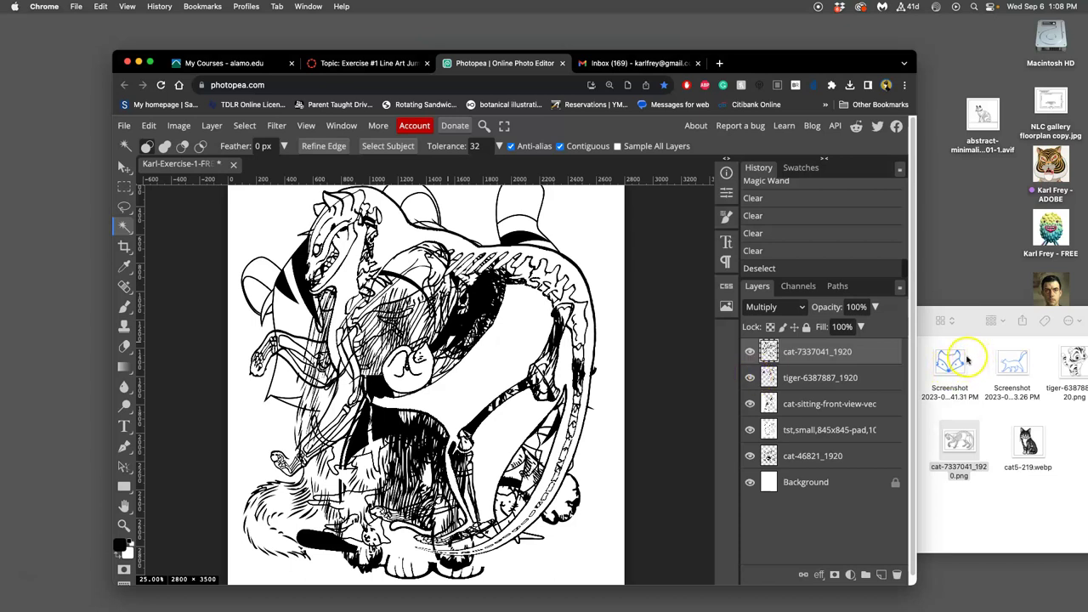
Step: Isolate the small cats layer over the Background and select the curled-up cat's interior with the Magic Wand
click(786, 431)
click(750, 352)
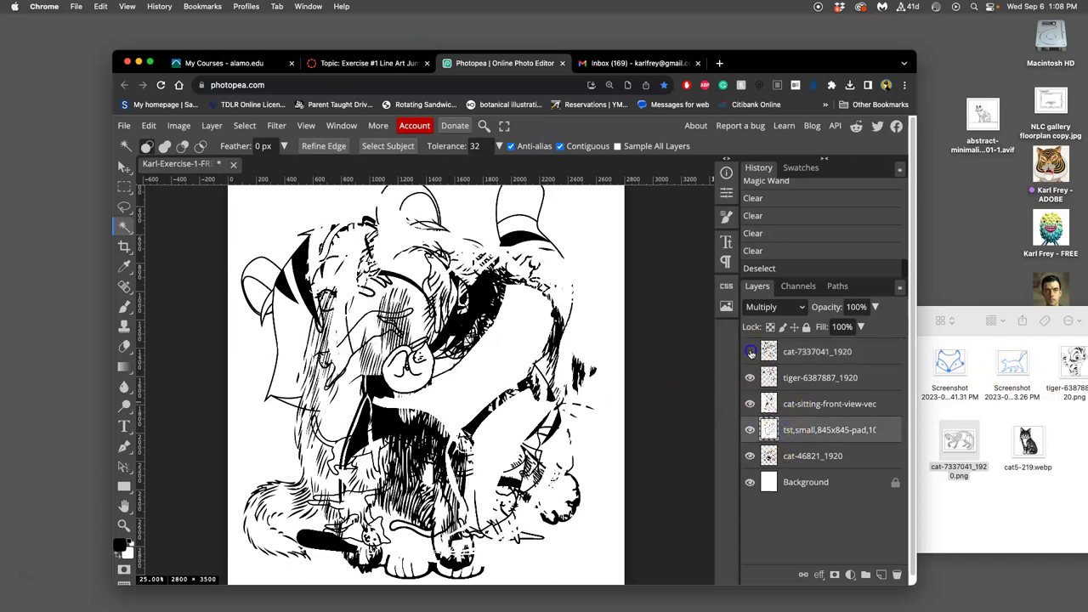
click(750, 352)
click(750, 352)
click(751, 378)
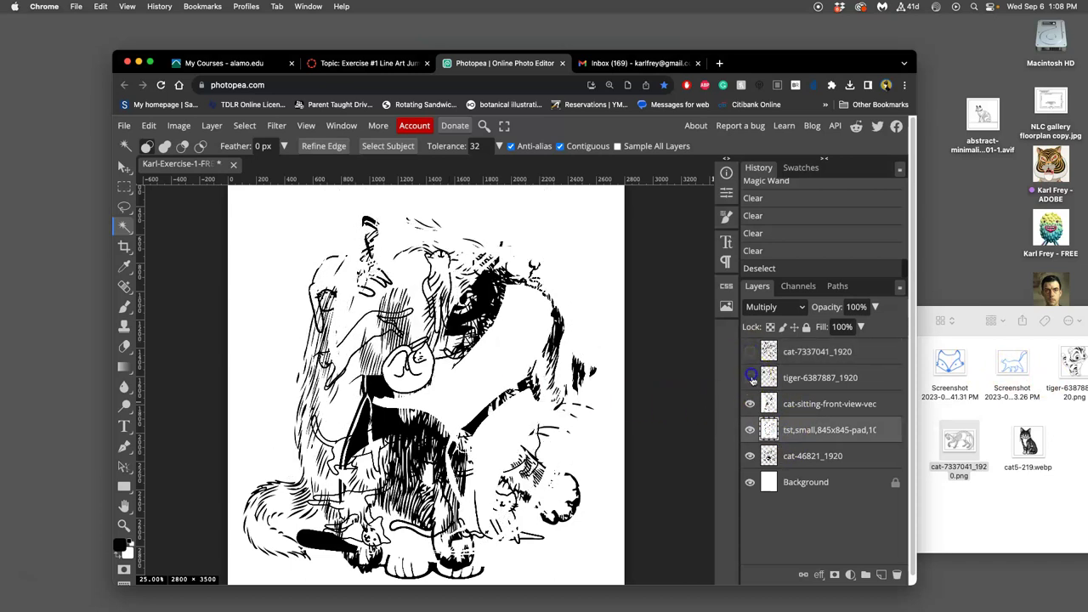
click(750, 404)
click(750, 455)
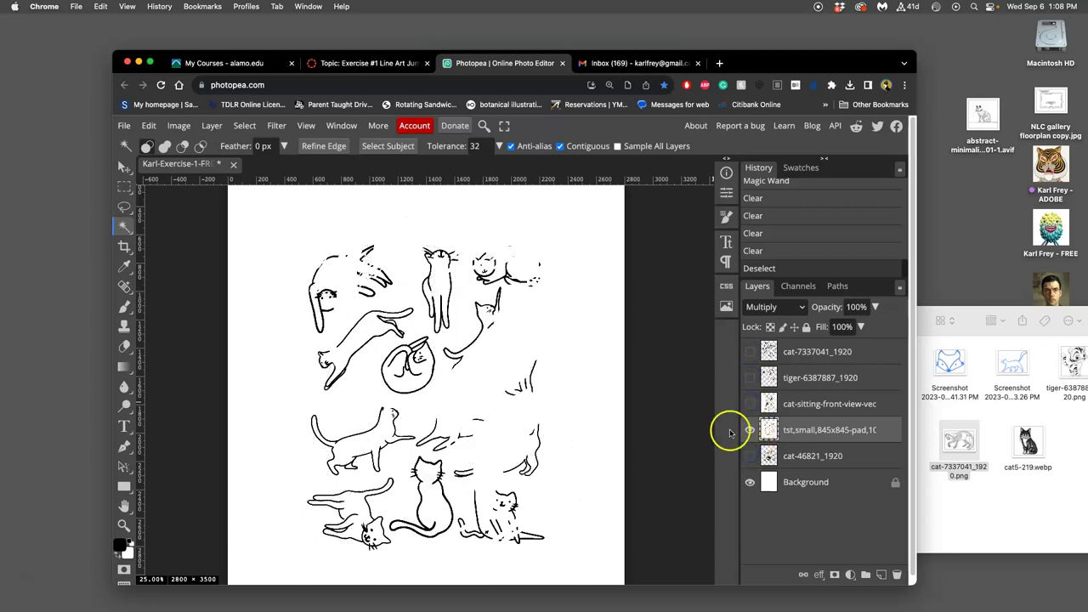
click(750, 430)
click(750, 430)
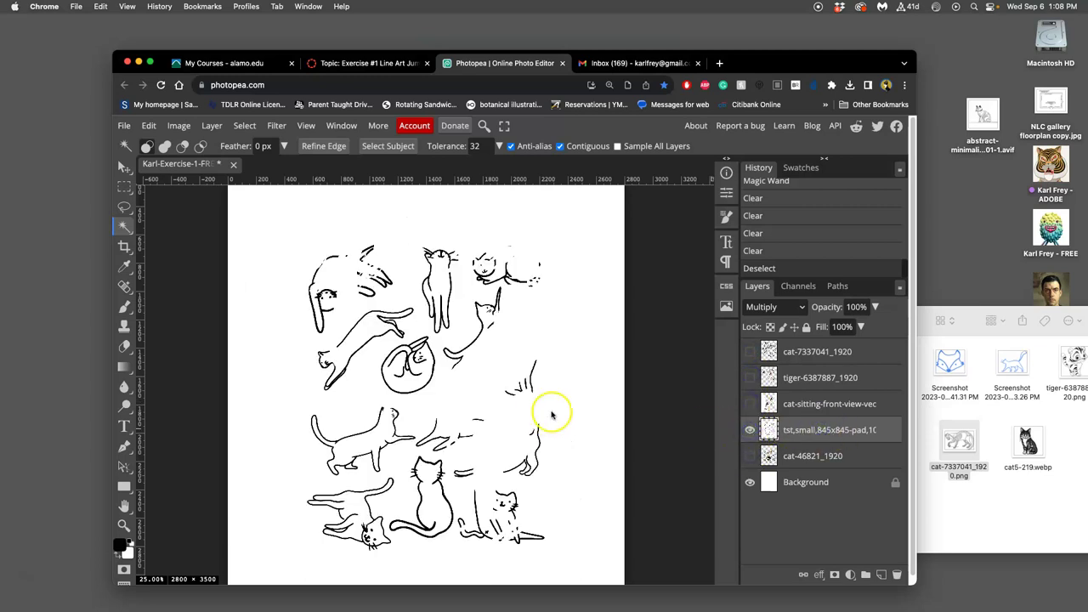
click(409, 378)
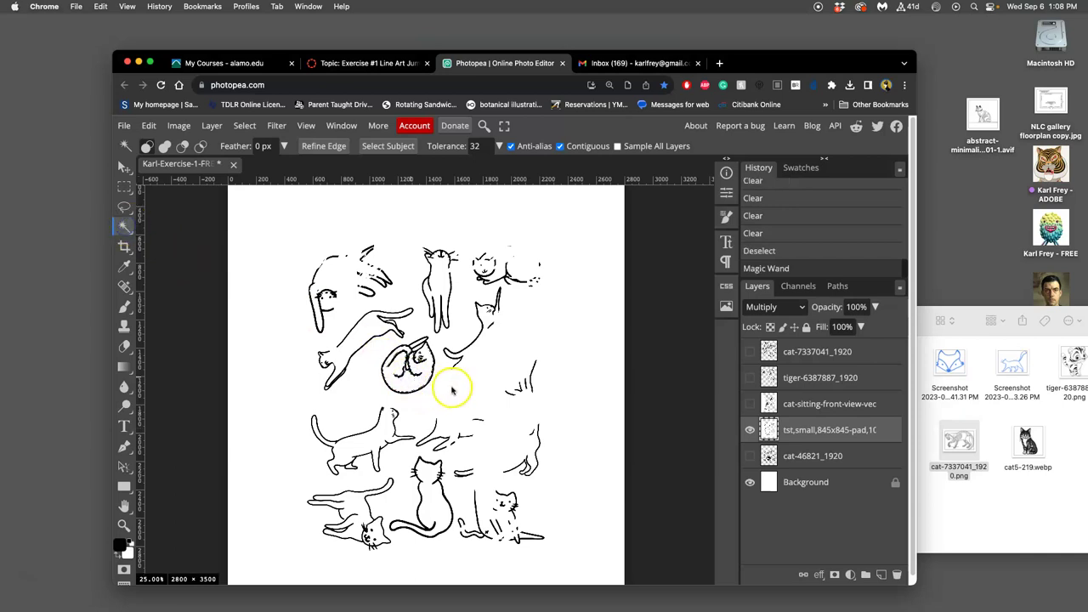